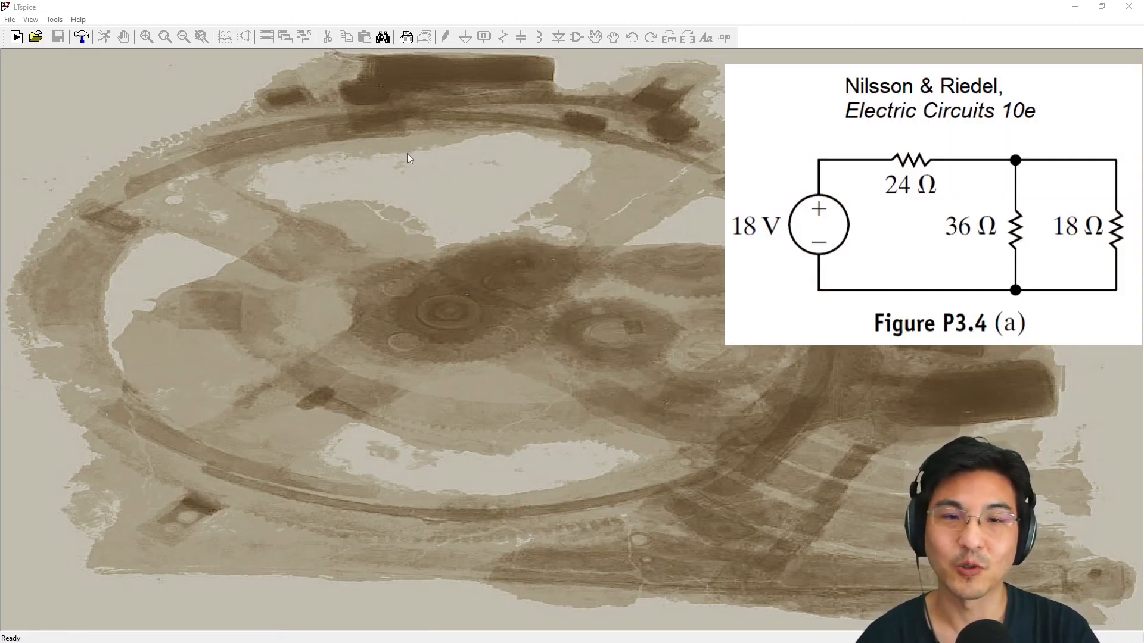
# Create a new schematic and place a single voltage source on the left side of the drawing area
pyautogui.click(16, 37)
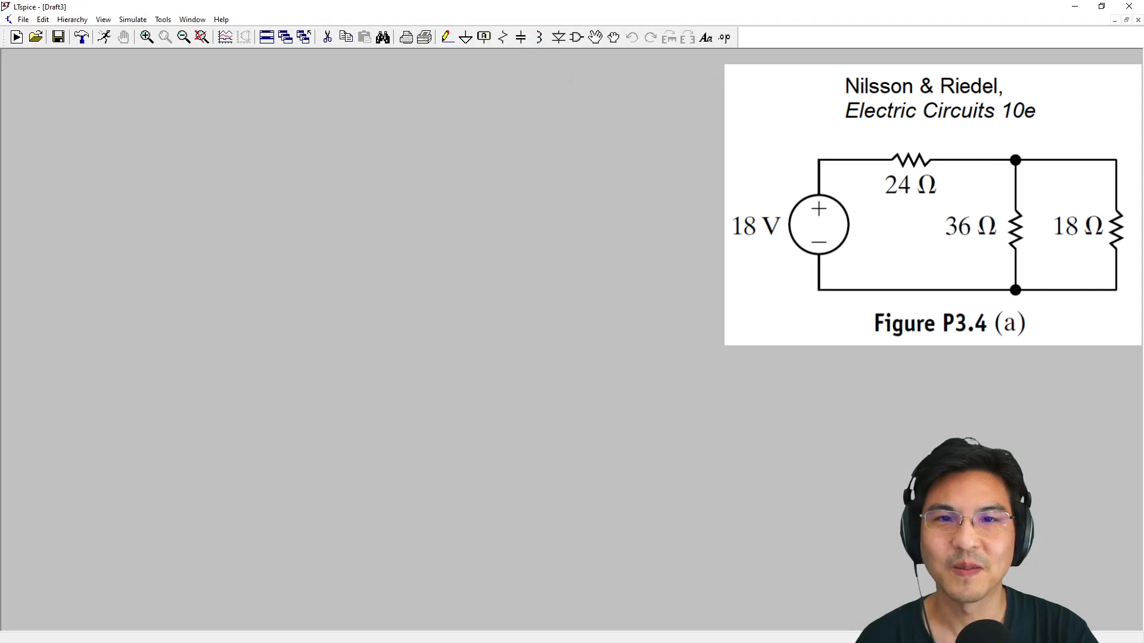
pyautogui.click(577, 38)
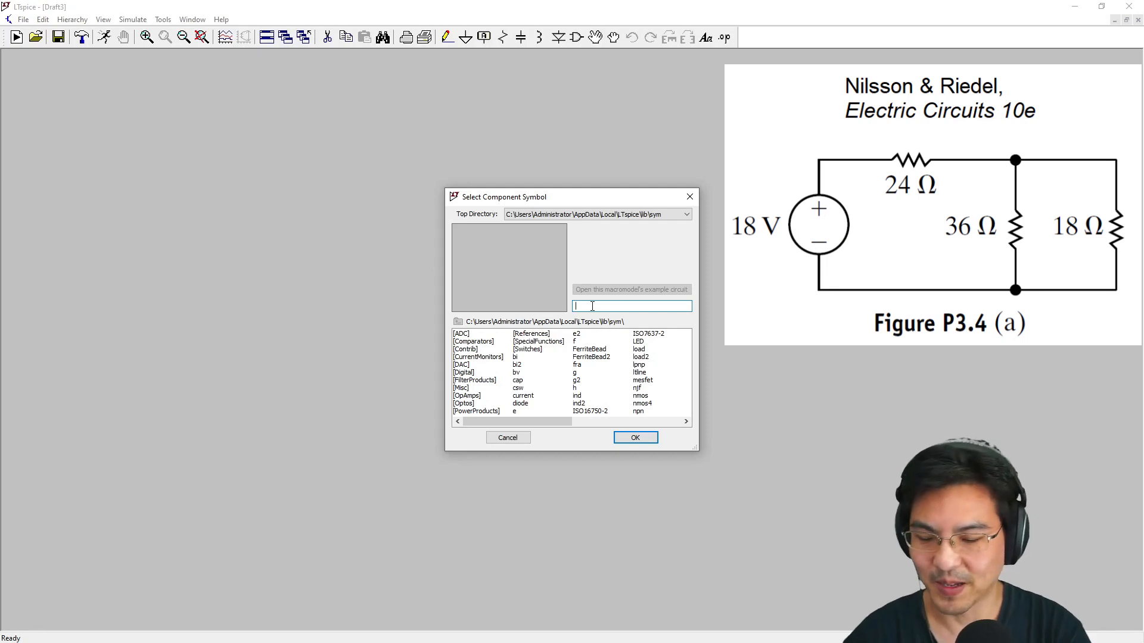
pyautogui.write('vol')
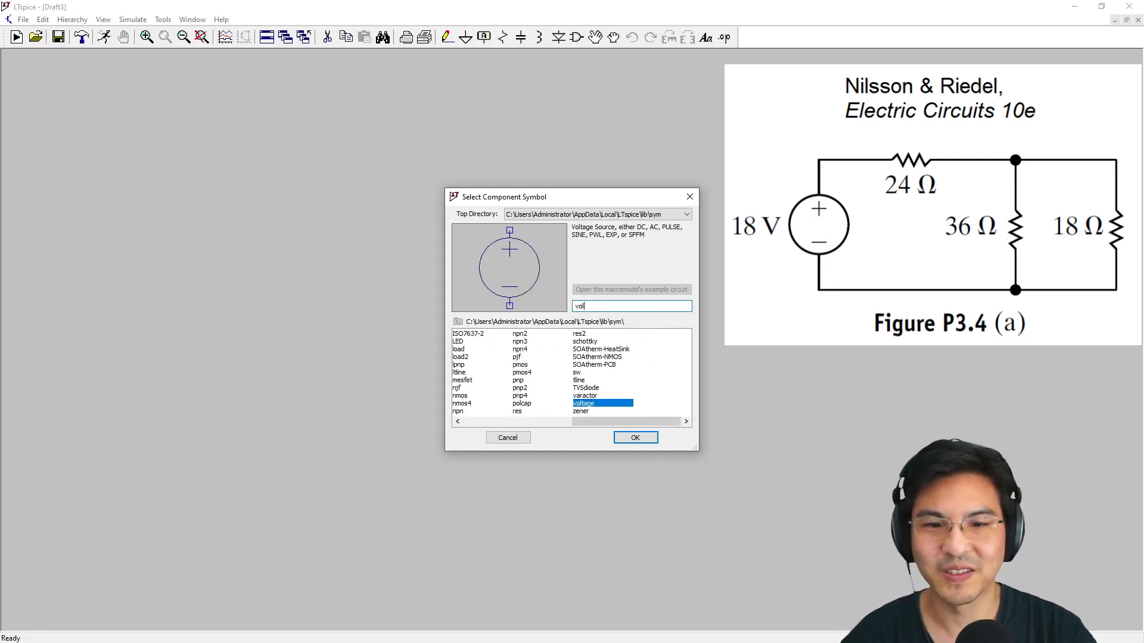
pyautogui.moveTo(598, 422)
pyautogui.mouseDown()
pyautogui.moveTo(495, 422)
pyautogui.moveTo(597, 427)
pyautogui.mouseUp()
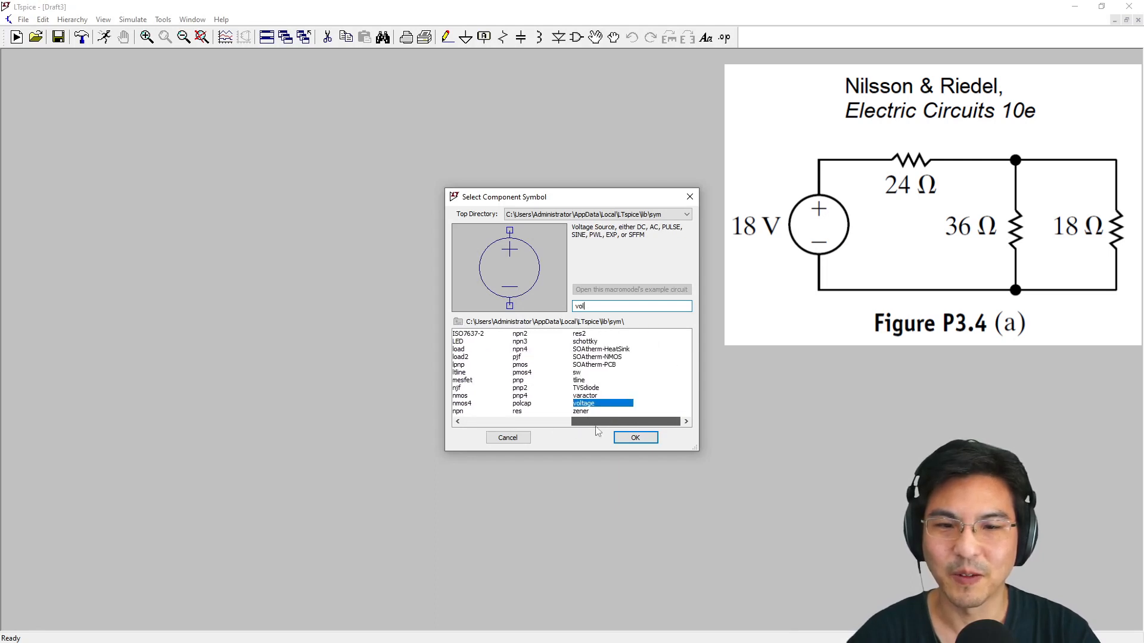
pyautogui.doubleClick(589, 405)
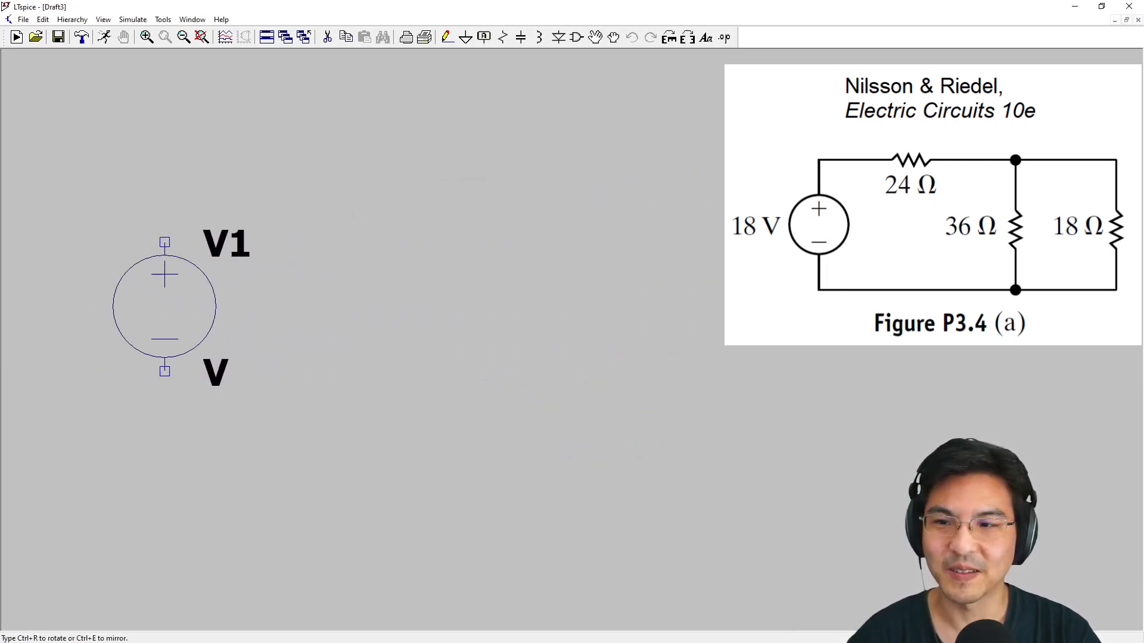
pyautogui.click(139, 332)
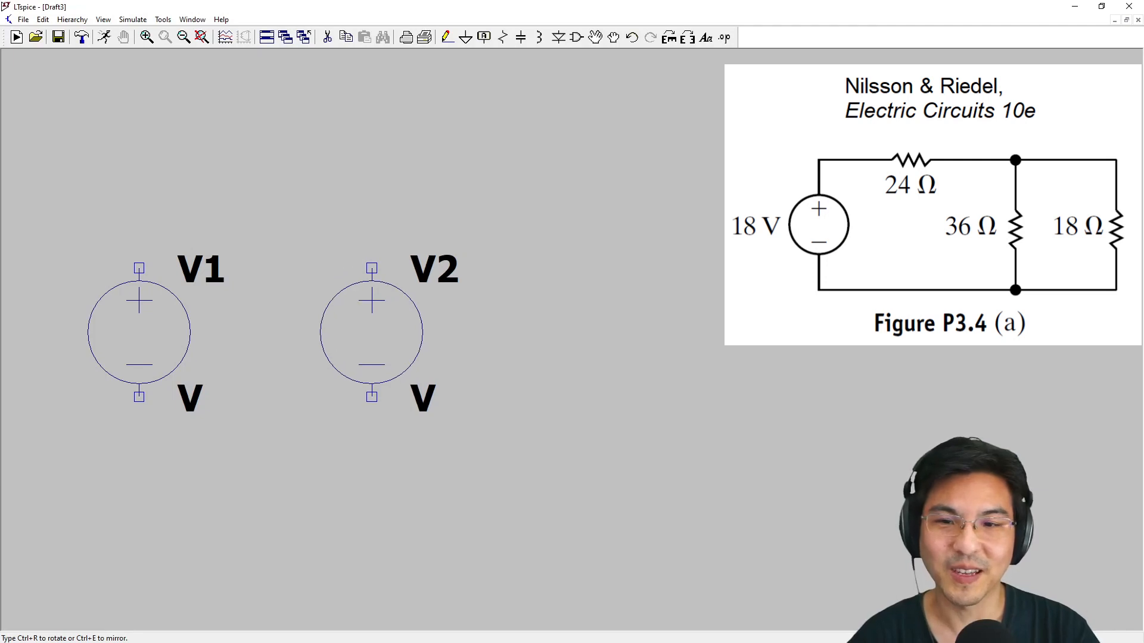
pyautogui.press('Escape')
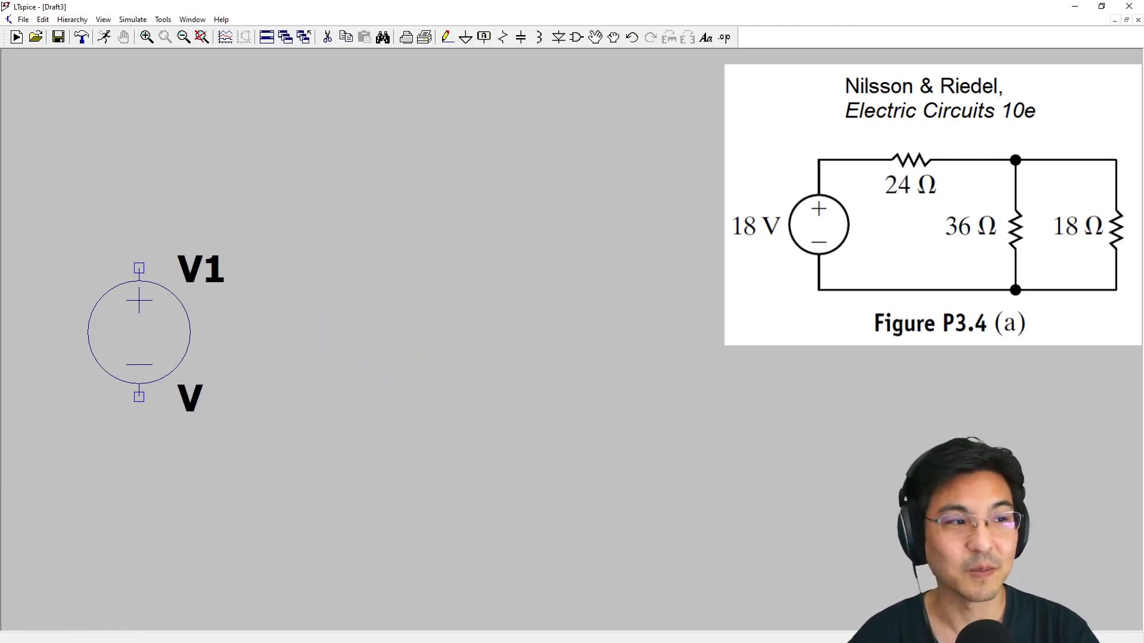
# Place three vertical resistors from the component library in an evenly spaced row to the right of the voltage source
pyautogui.click(577, 38)
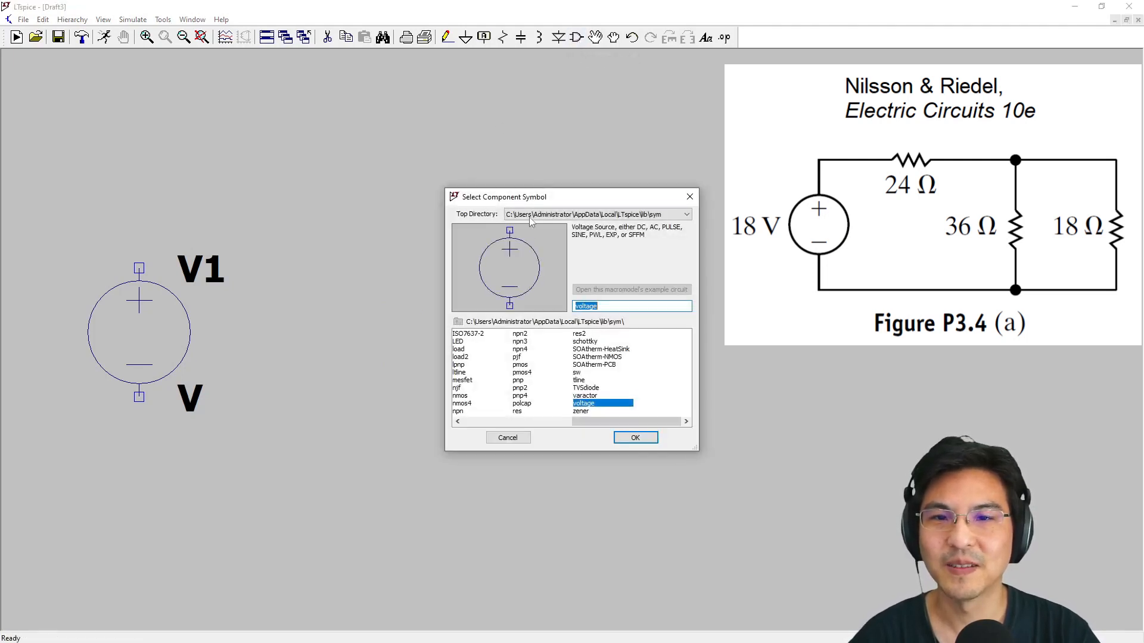
pyautogui.write('res')
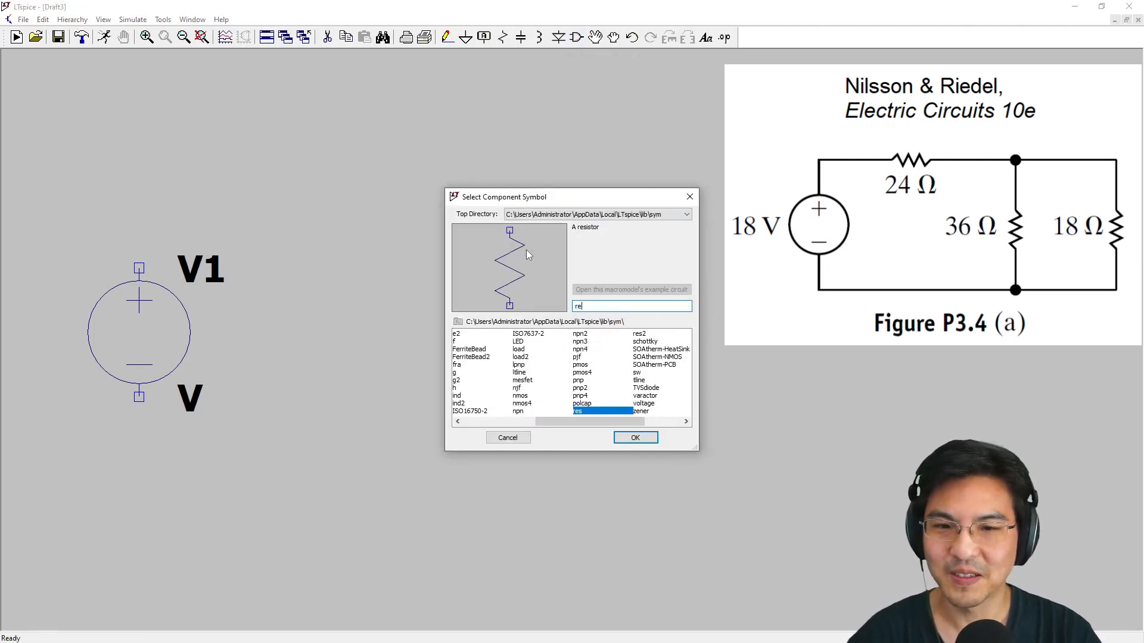
pyautogui.doubleClick(581, 412)
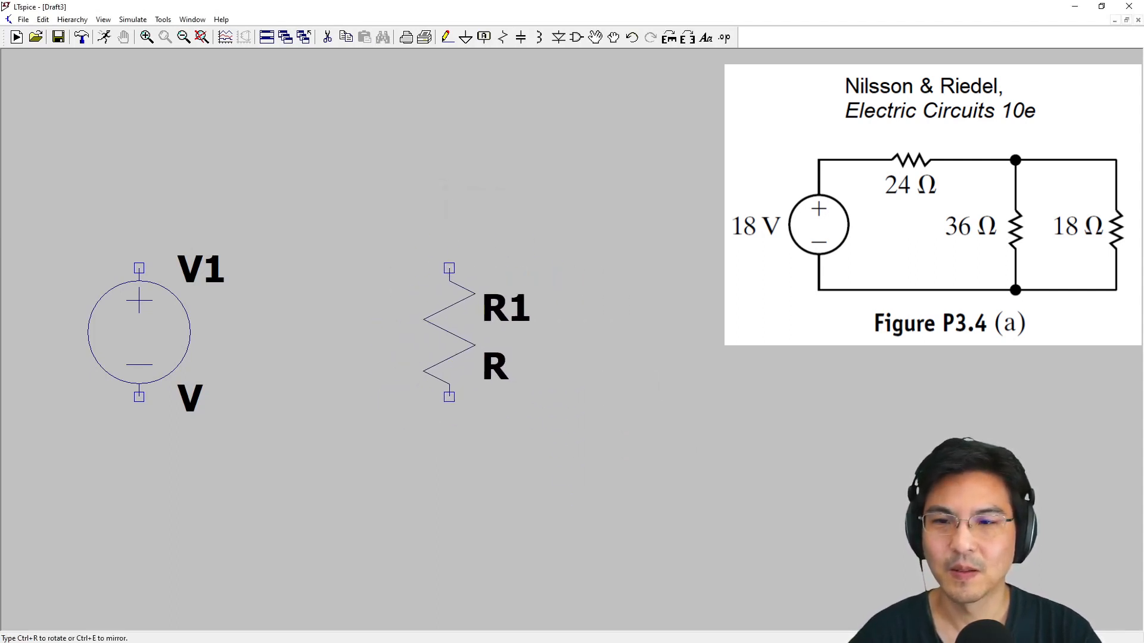
pyautogui.click(372, 332)
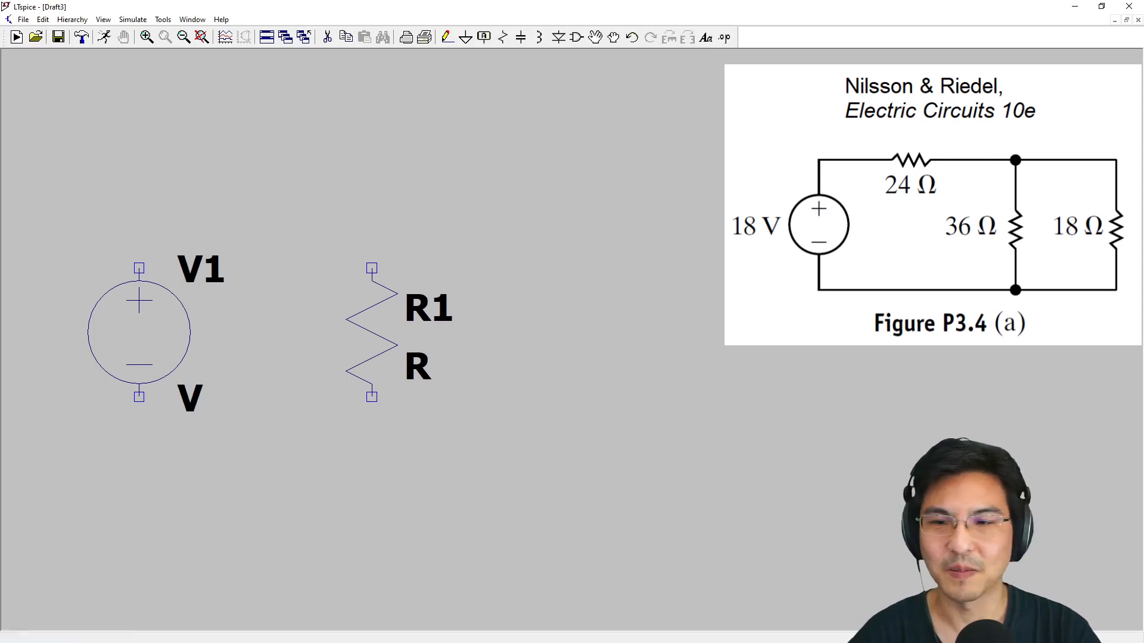
pyautogui.click(500, 332)
pyautogui.click(630, 332)
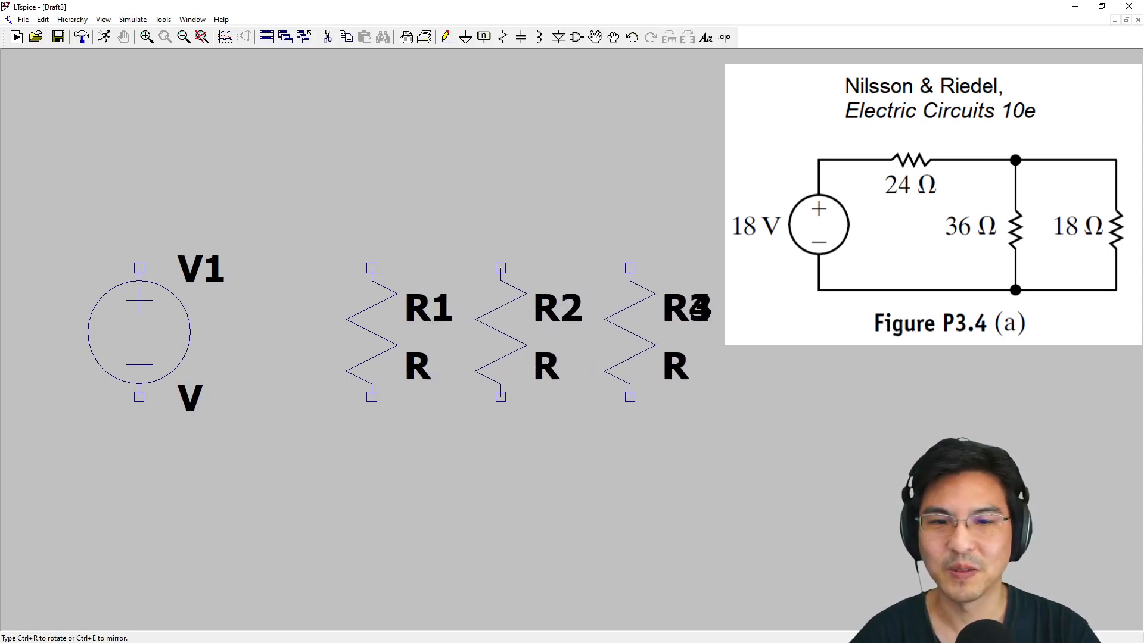
pyautogui.press('Escape')
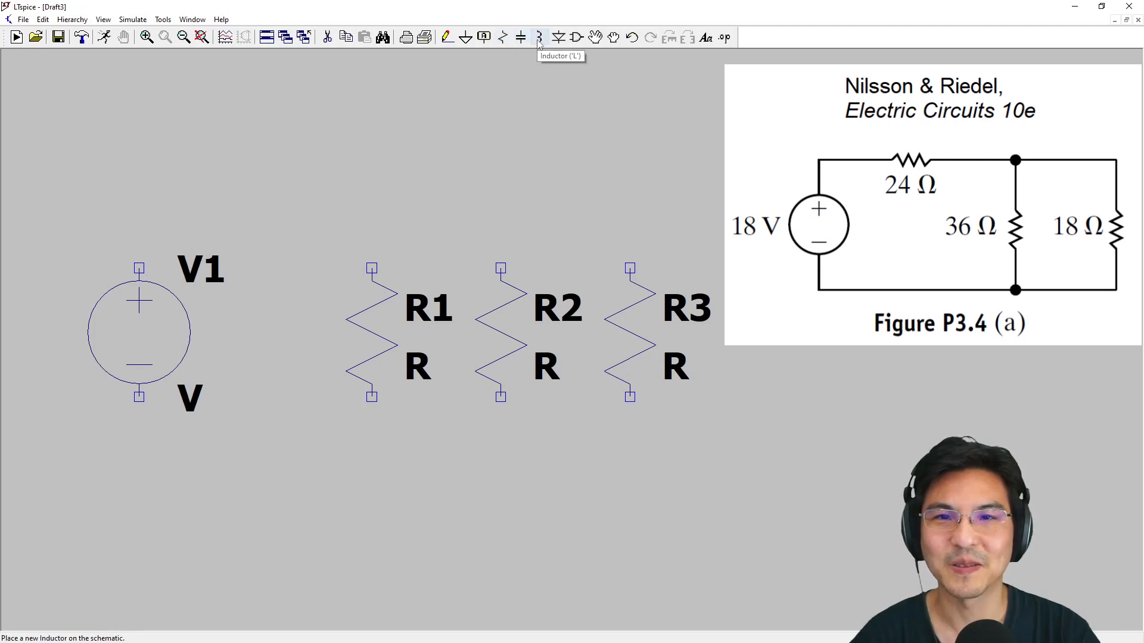
# Place a fourth vertical resistor above the row of three resistors
pyautogui.click(503, 38)
pyautogui.click(424, 90)
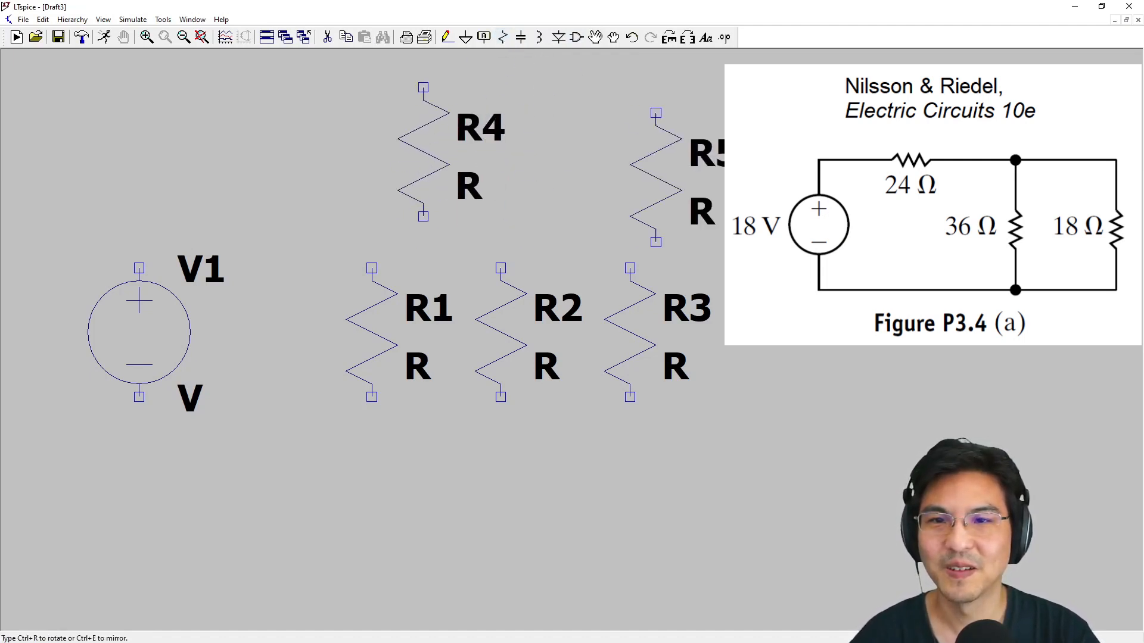
pyautogui.press('Escape')
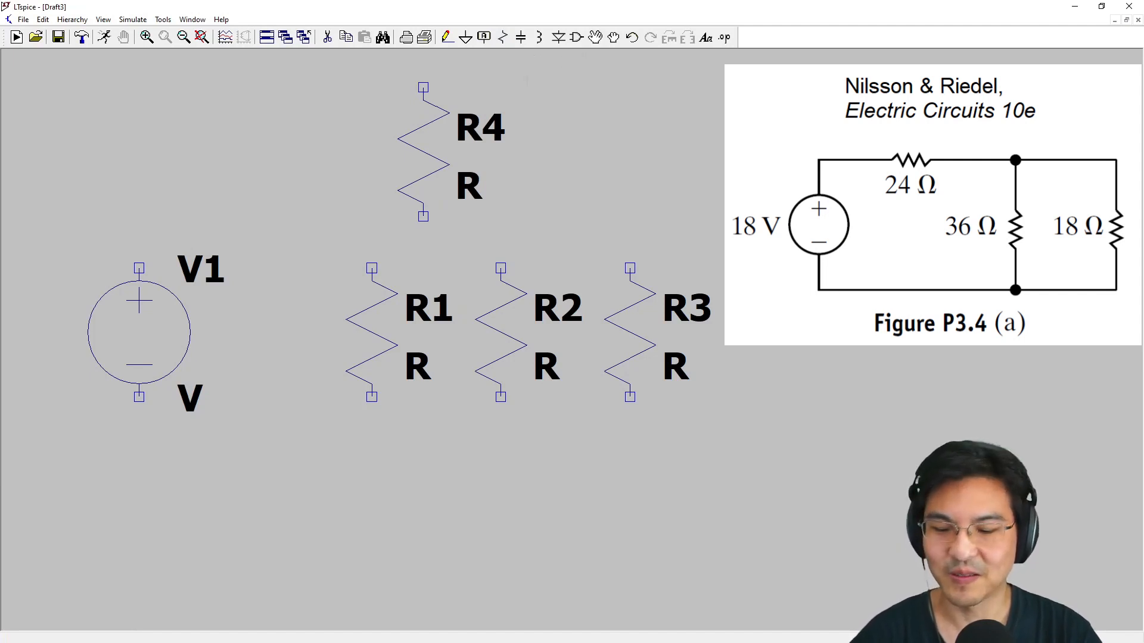
# Place another resistor, rotated to horizontal, above and between the voltage source and the vertical resistors
pyautogui.press('r')
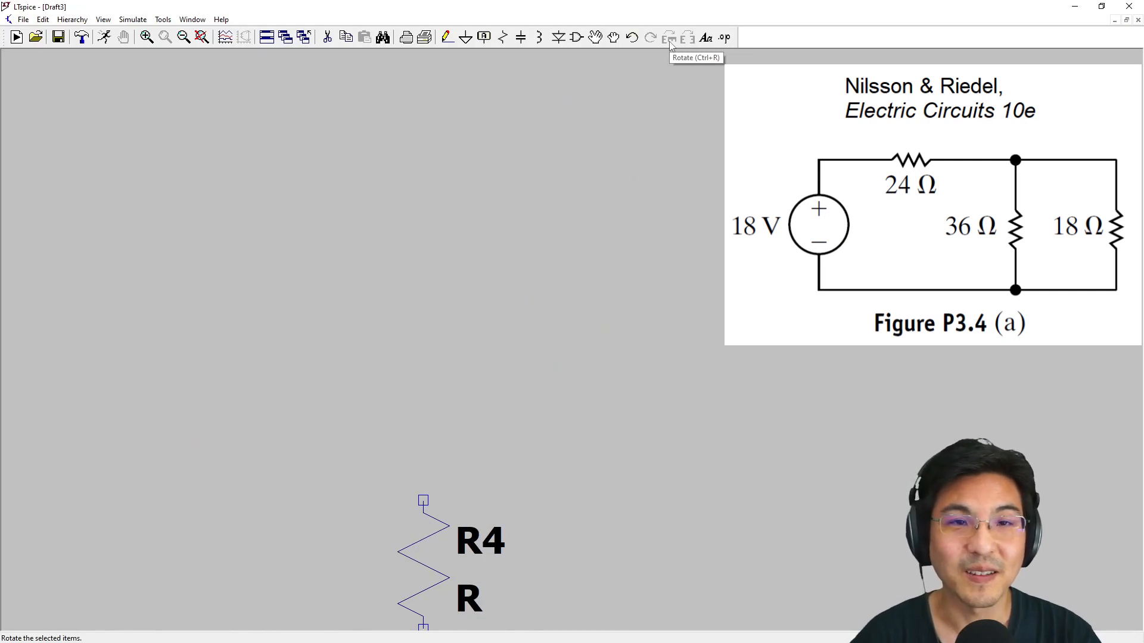
pyautogui.moveTo(537, 501); pyautogui.dragTo(495, 149)
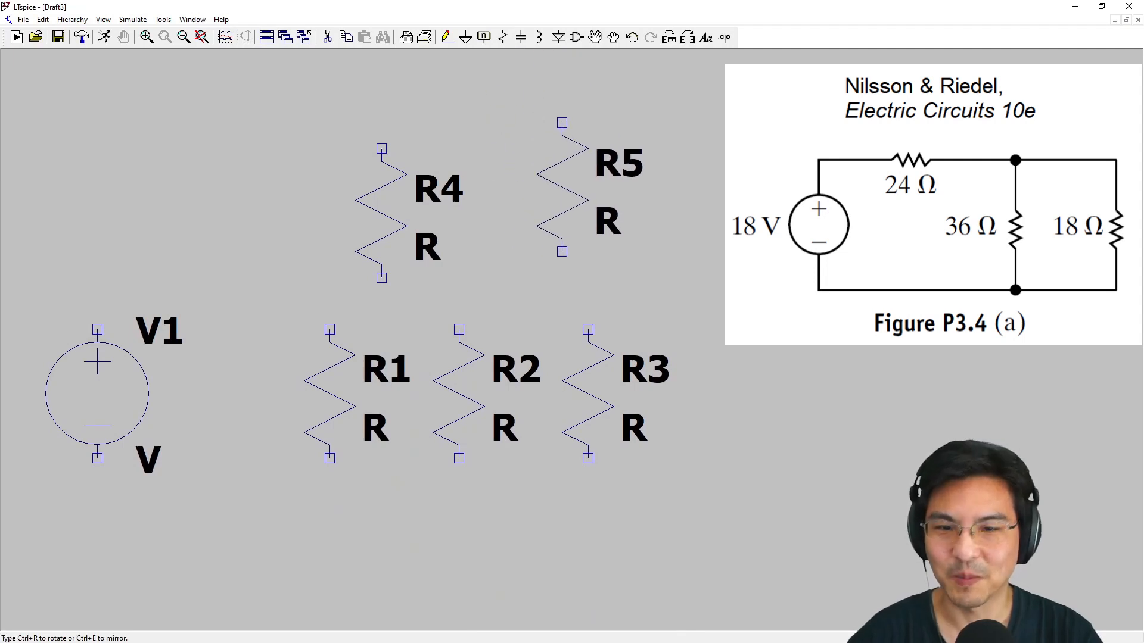
pyautogui.hotkey('ctrl', 'r')
pyautogui.hotkey('ctrl', 'r')
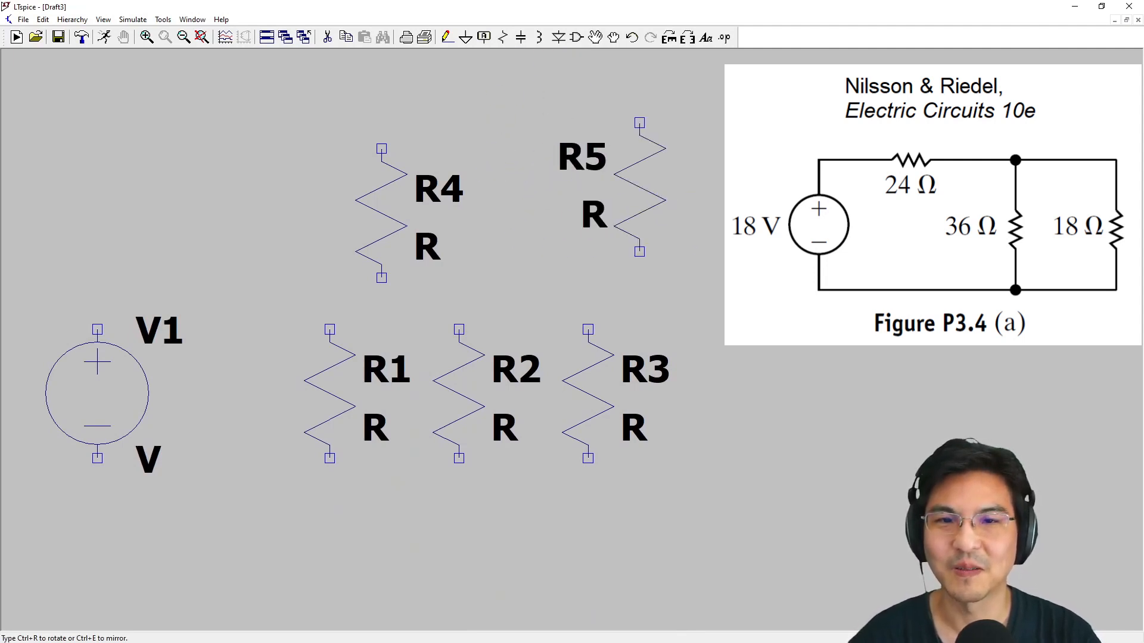
pyautogui.hotkey('ctrl', 'r')
pyautogui.hotkey('ctrl', 'r')
pyautogui.hotkey('ctrl', 'r')
pyautogui.hotkey('ctrl', 'r')
pyautogui.hotkey('ctrl', 'r')
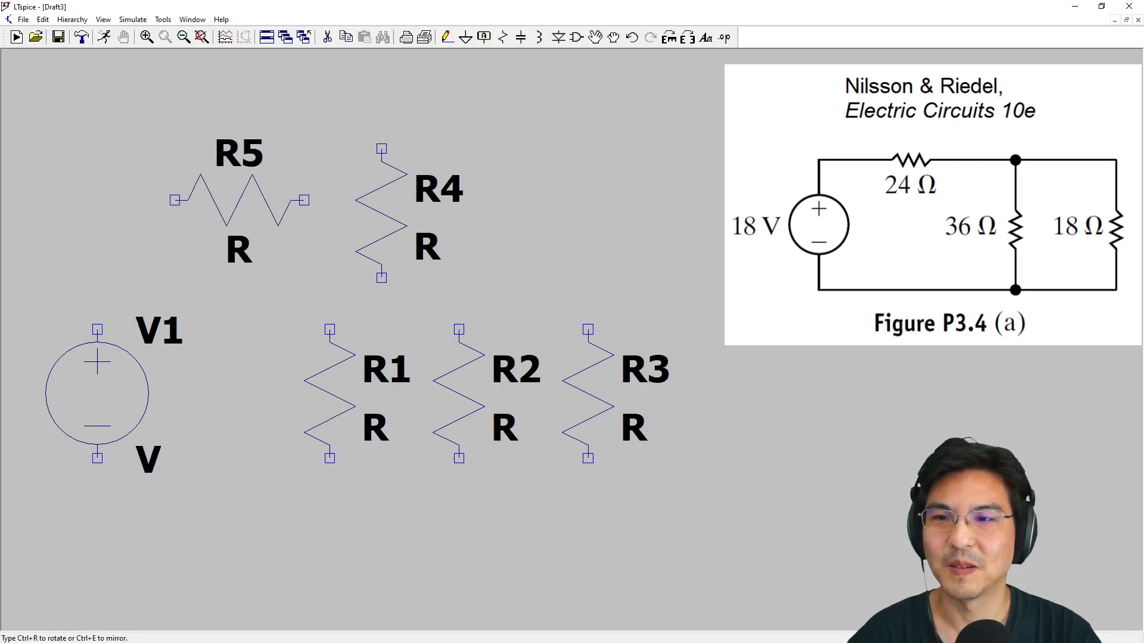
pyautogui.click(239, 201)
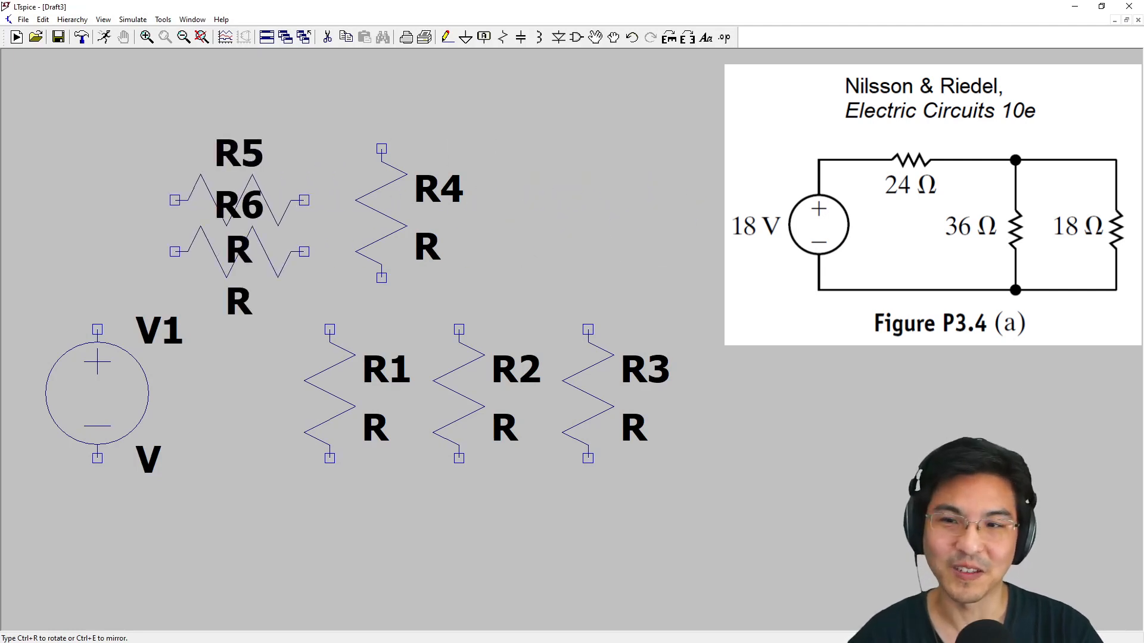
pyautogui.press('Escape')
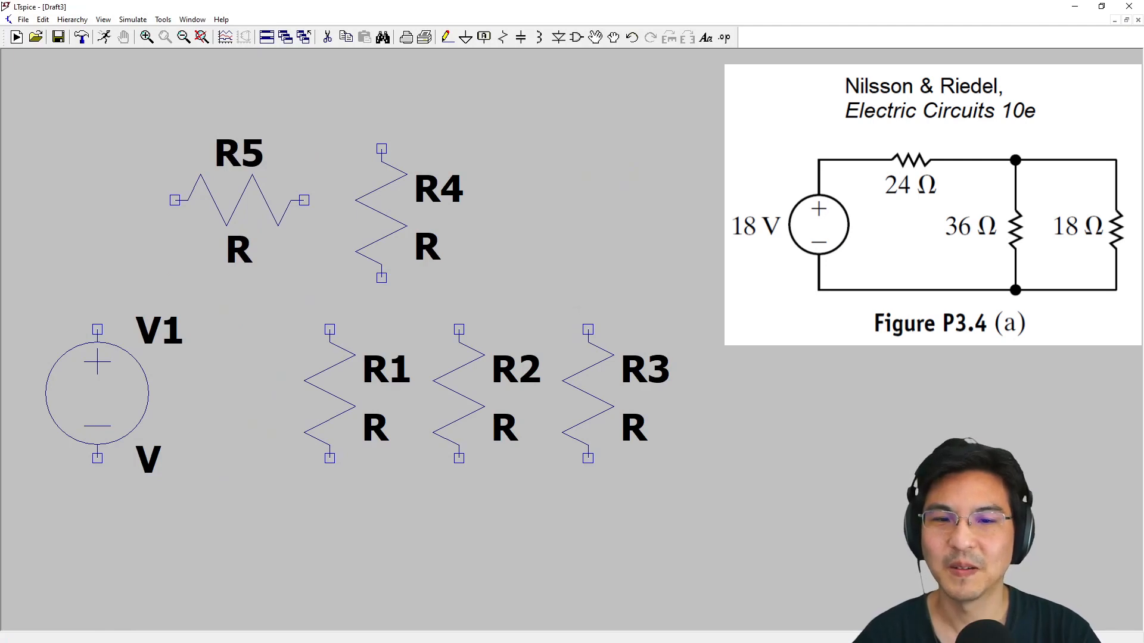
# Delete the surplus vertical resistors R4 and R3 from the schematic
pyautogui.click(327, 37)
pyautogui.click(374, 190)
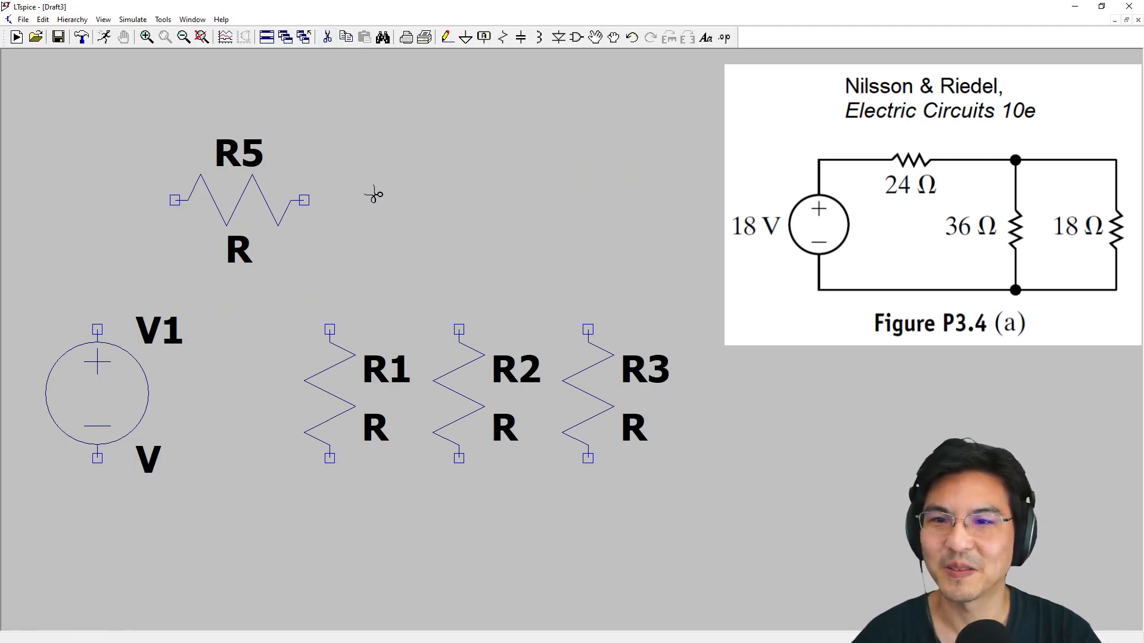
pyautogui.click(594, 365)
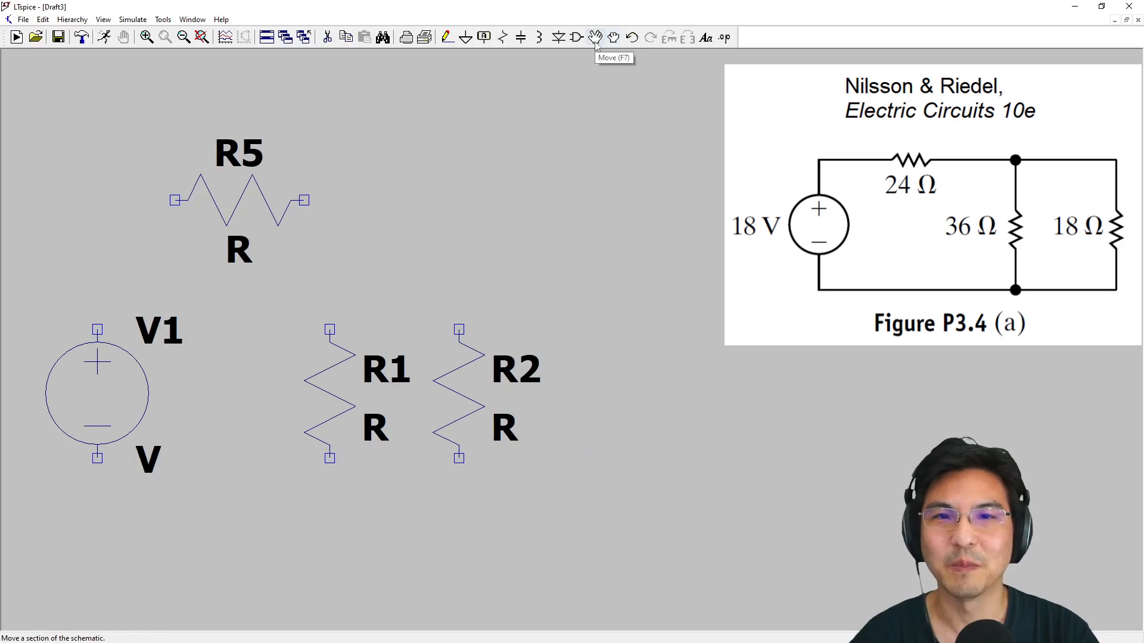
# Move R1 and R2 further right with wide spacing, keeping both level with the voltage source
pyautogui.click(617, 41)
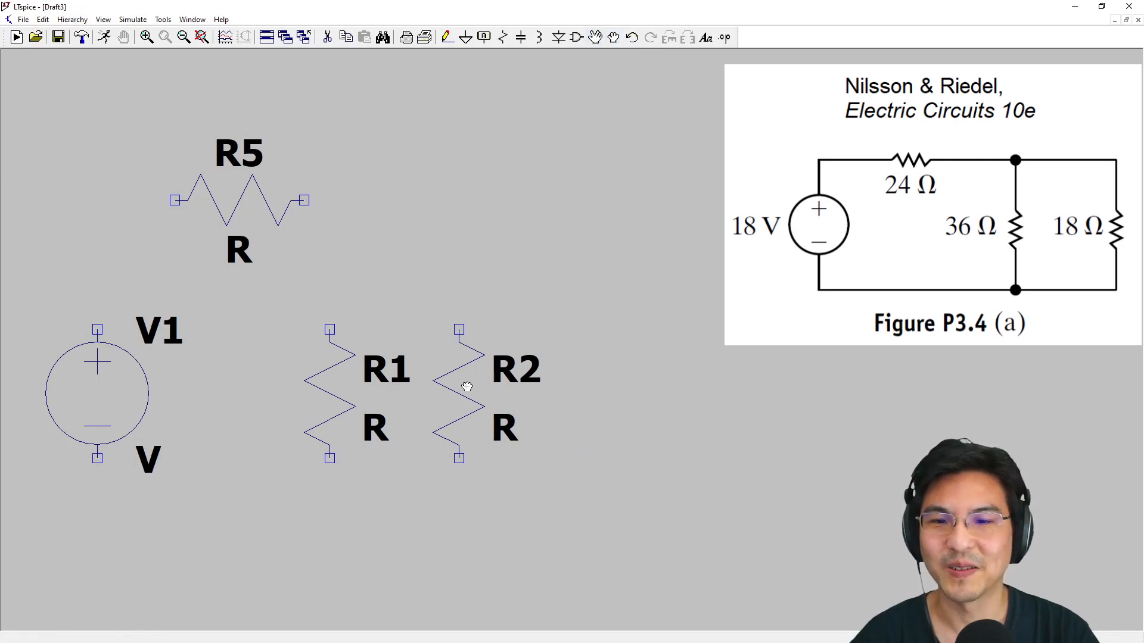
pyautogui.moveTo(467, 387); pyautogui.dragTo(621, 413)
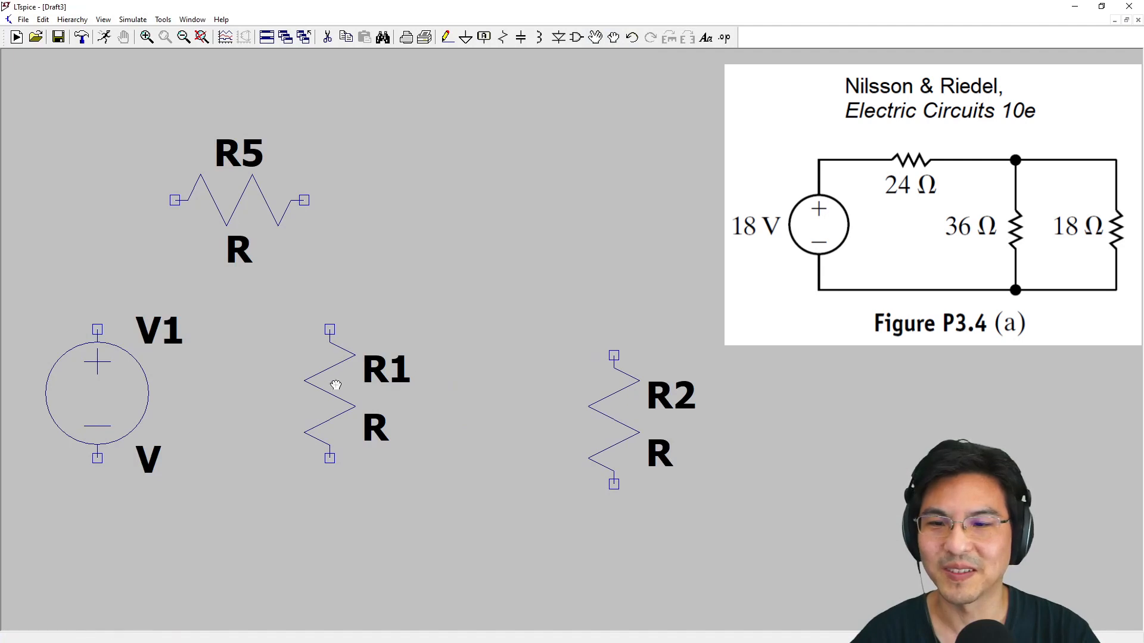
pyautogui.moveTo(336, 385); pyautogui.dragTo(439, 385)
pyautogui.moveTo(607, 401); pyautogui.dragTo(691, 390)
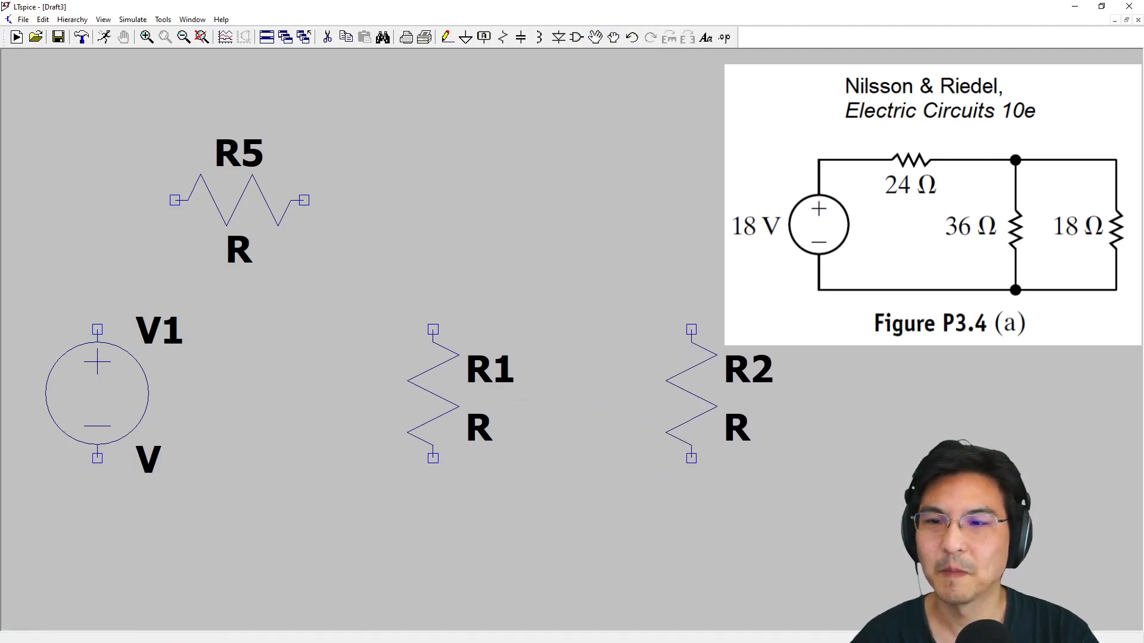
# Wire the outer loop from V1's positive terminal through R5 and R2 back to V1's negative terminal
pyautogui.click(448, 39)
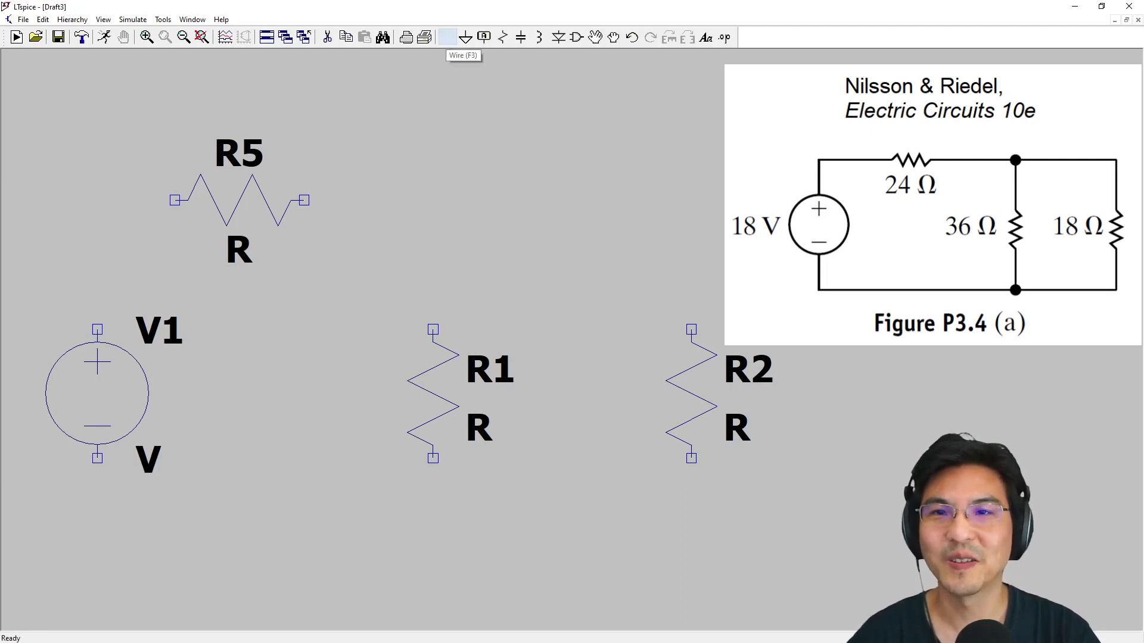
pyautogui.click(97, 329)
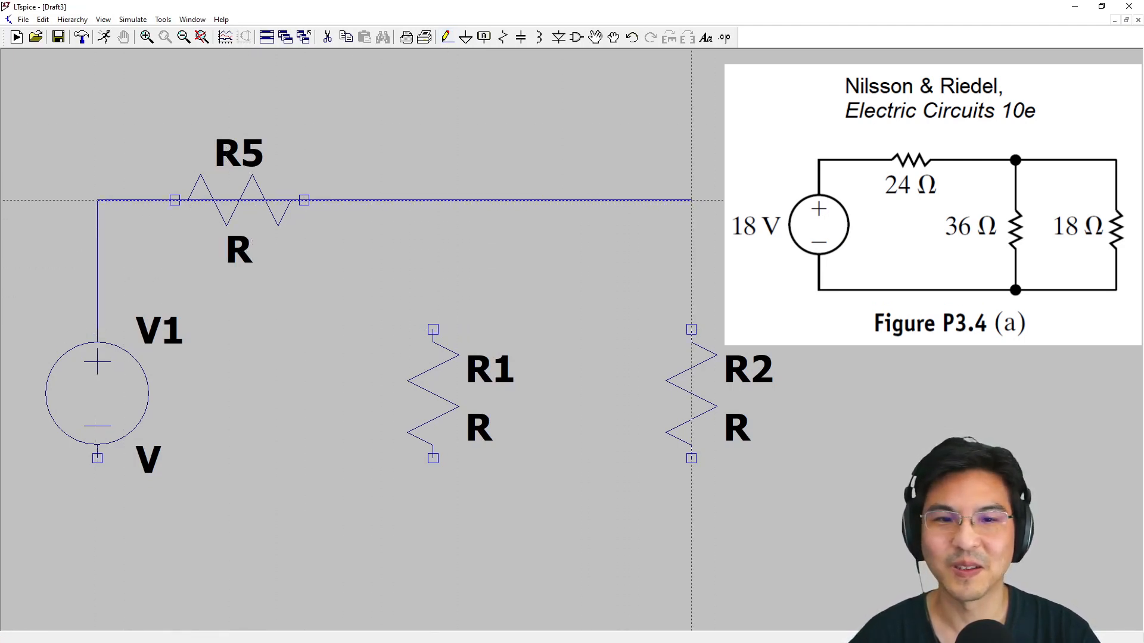
pyautogui.click(691, 200)
pyautogui.click(691, 536)
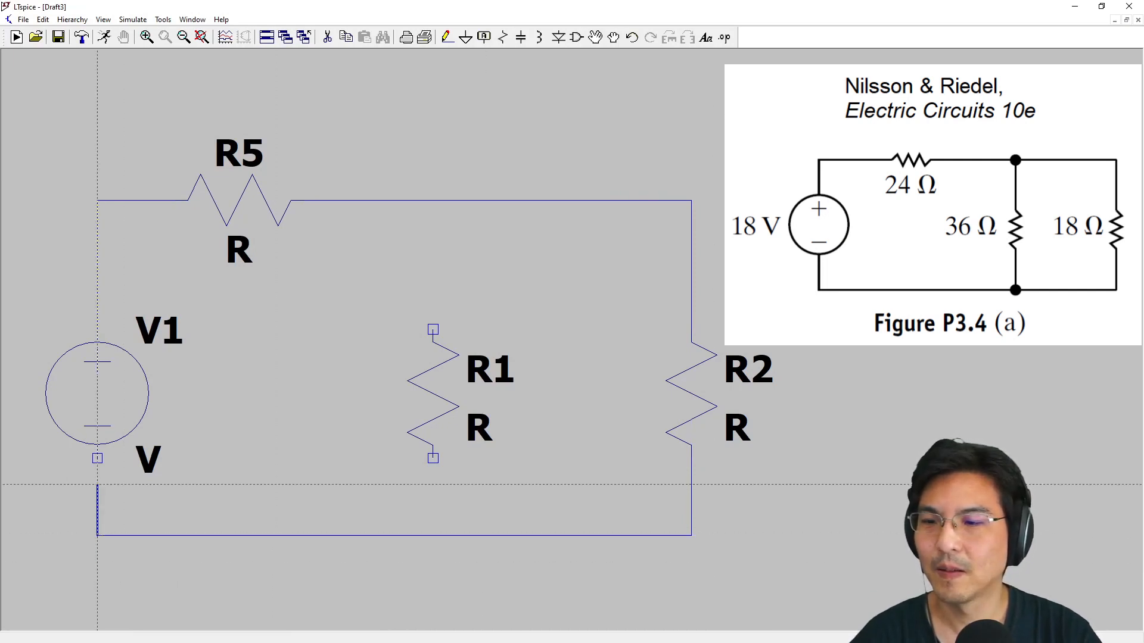
pyautogui.click(97, 459)
# Wire both ends of R1 to the upper and lower wires of the loop as a middle branch
pyautogui.click(433, 200)
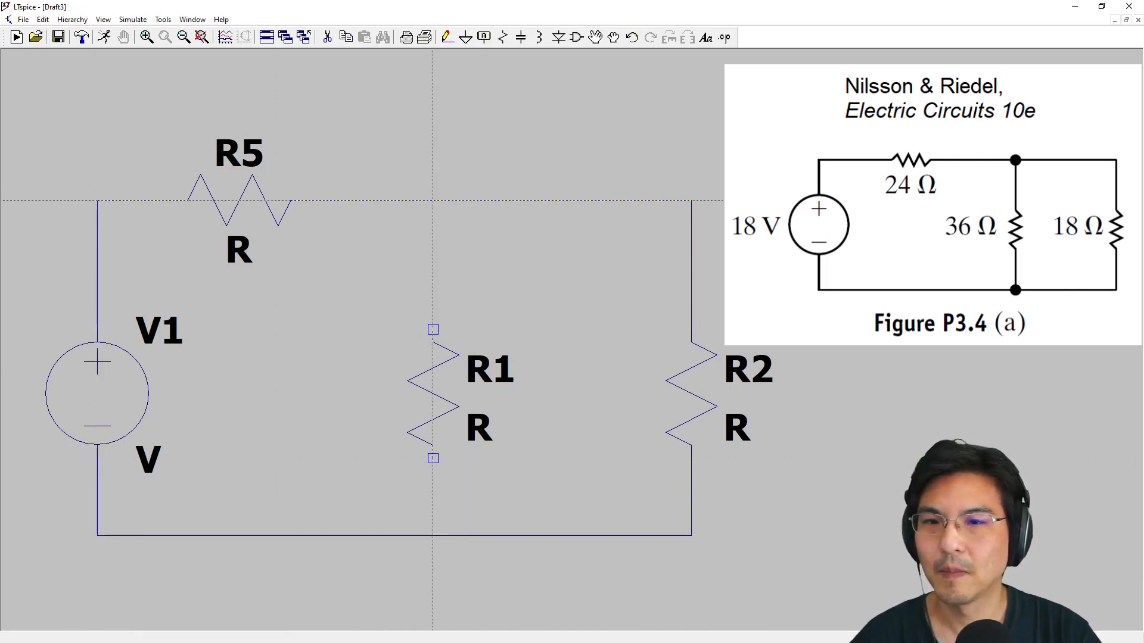
pyautogui.click(433, 329)
pyautogui.click(433, 458)
pyautogui.click(433, 536)
pyautogui.press('Escape')
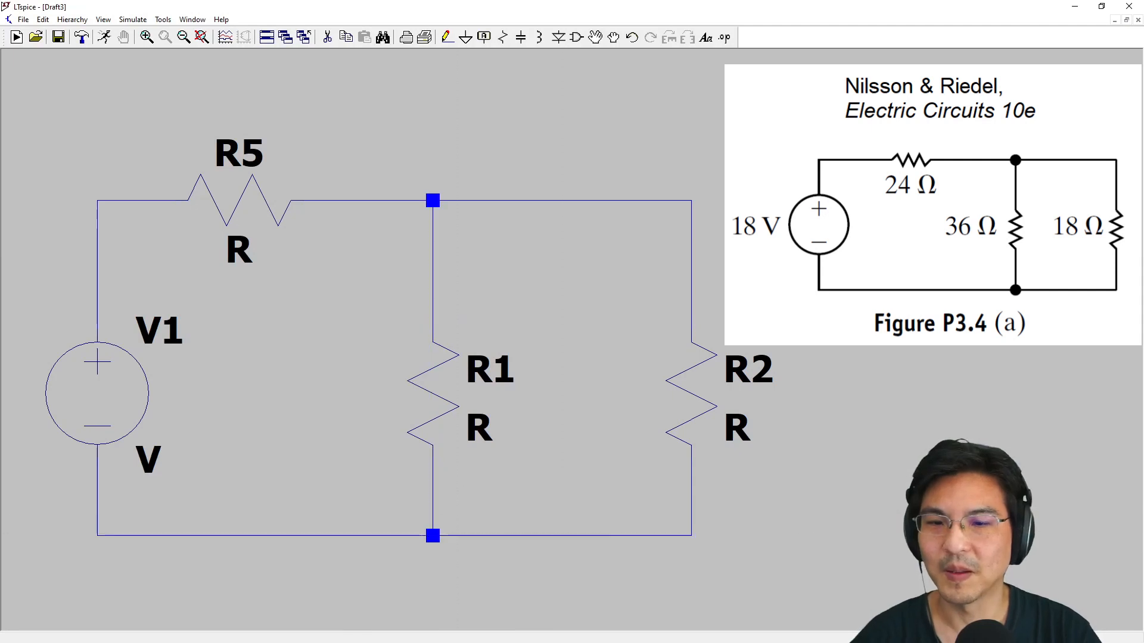
# Set the DC value of voltage source V1 to 18 V
pyautogui.rightClick(112, 388)
pyautogui.moveTo(515, 293); pyautogui.dragTo(340, 284)
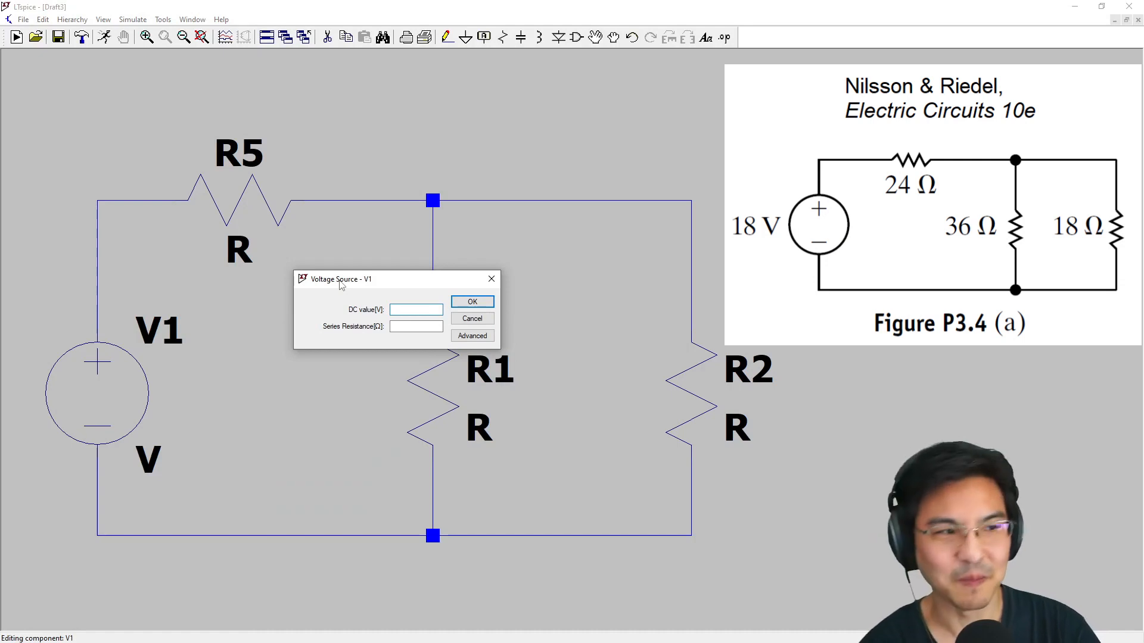
pyautogui.write('18')
pyautogui.press('Return')
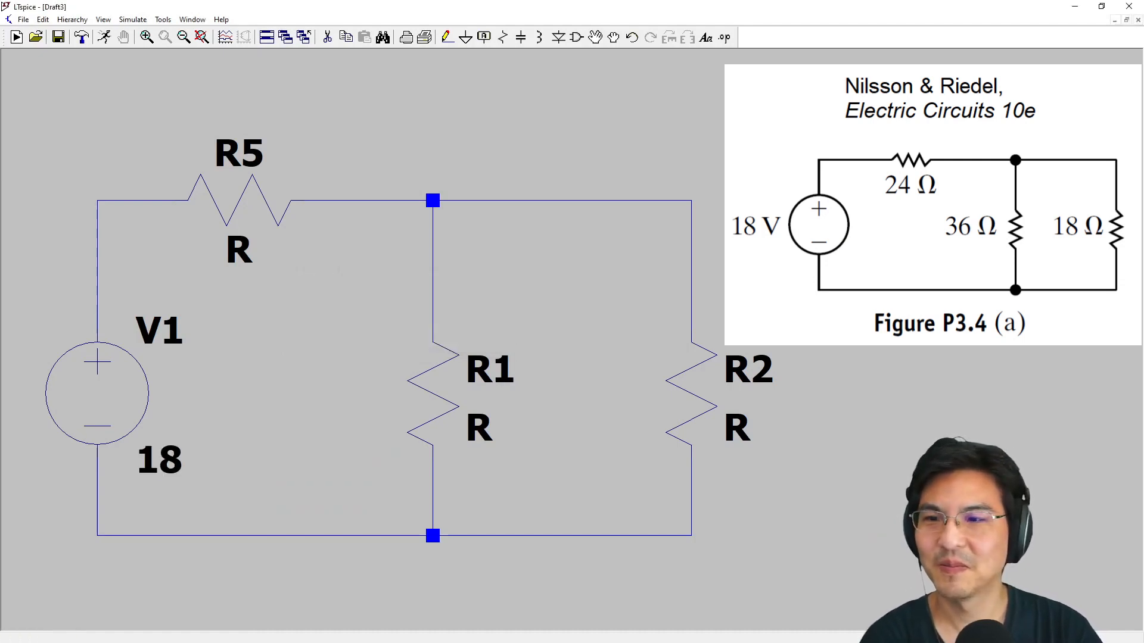
# Set the resistance of the horizontal resistor R5 to 24 ohms
pyautogui.rightClick(253, 189)
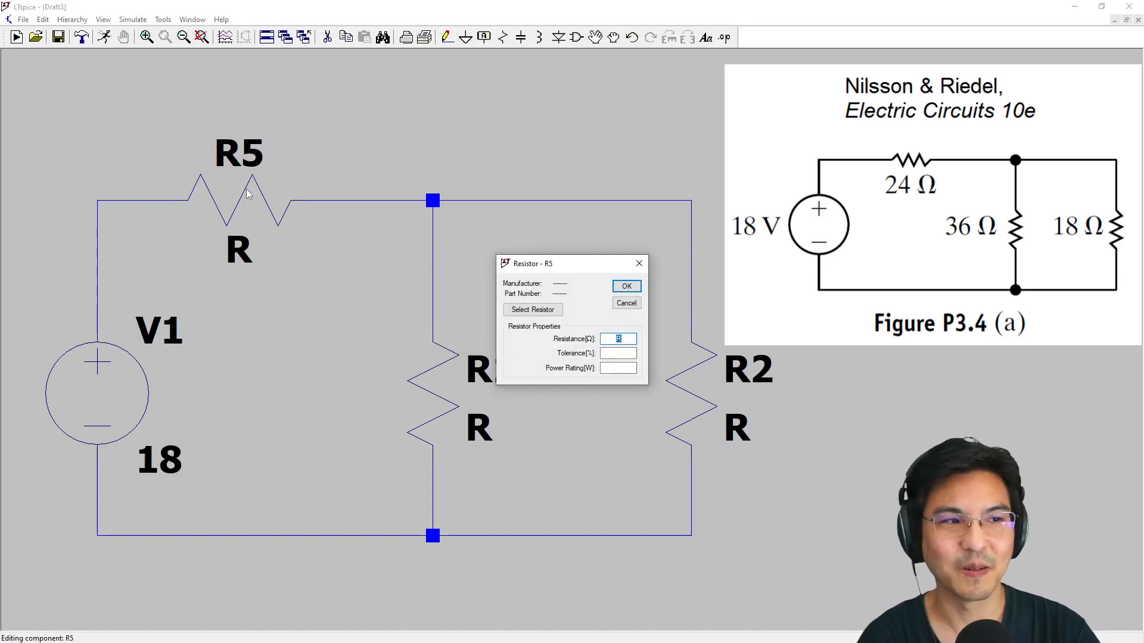
pyautogui.write('24')
pyautogui.press('Return')
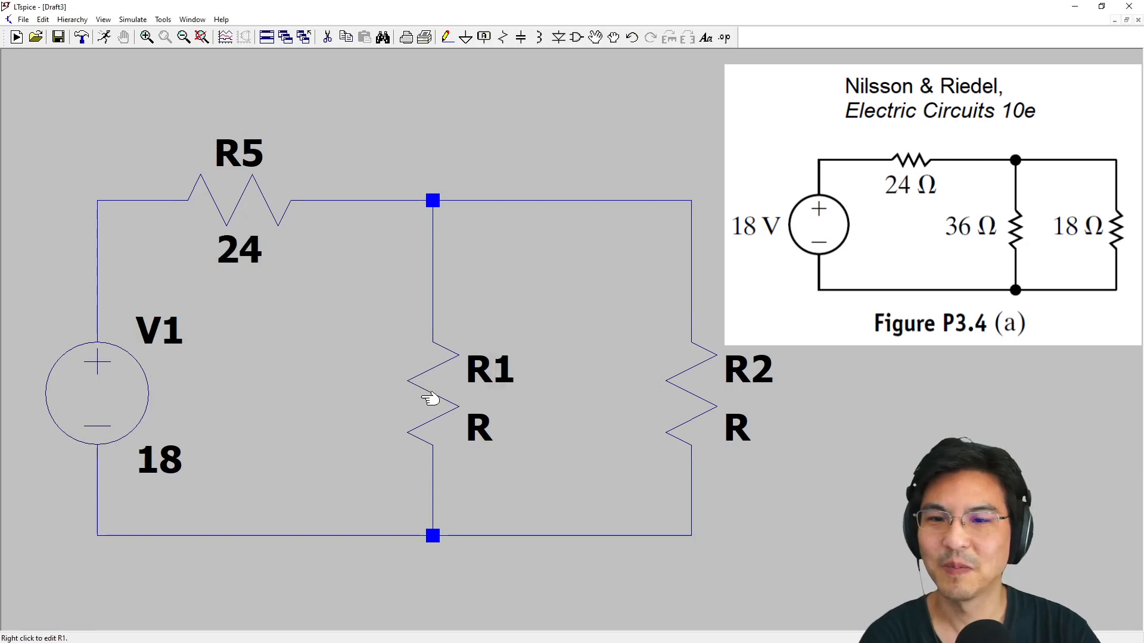
# Set the resistance of the middle-branch resistor R1 to 36 ohms
pyautogui.rightClick(439, 394)
pyautogui.write('36')
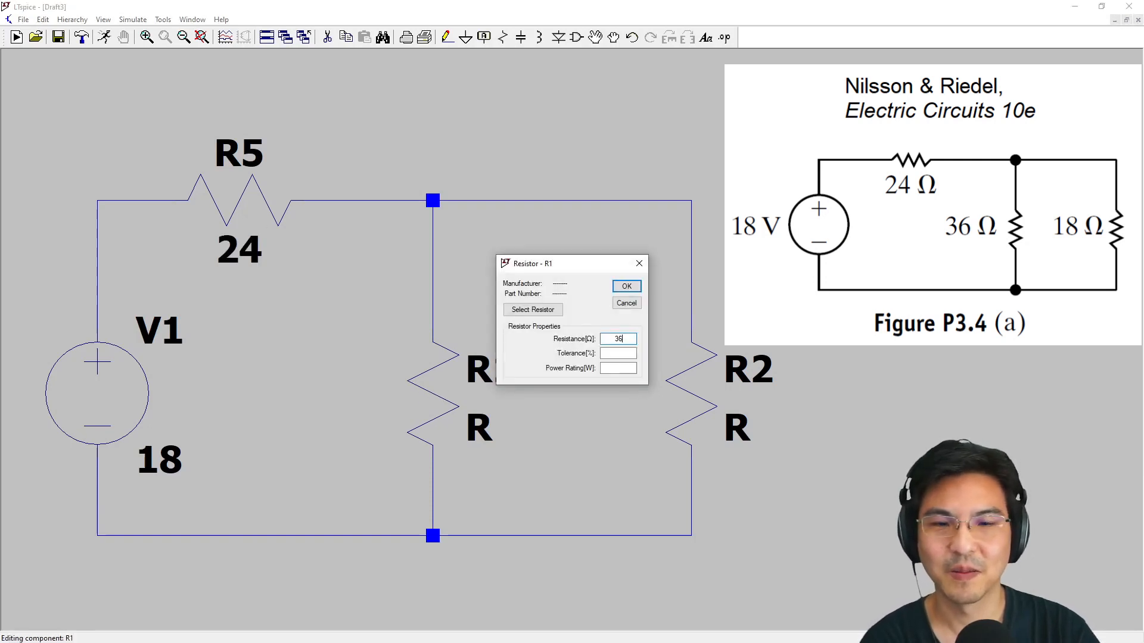
pyautogui.press('Return')
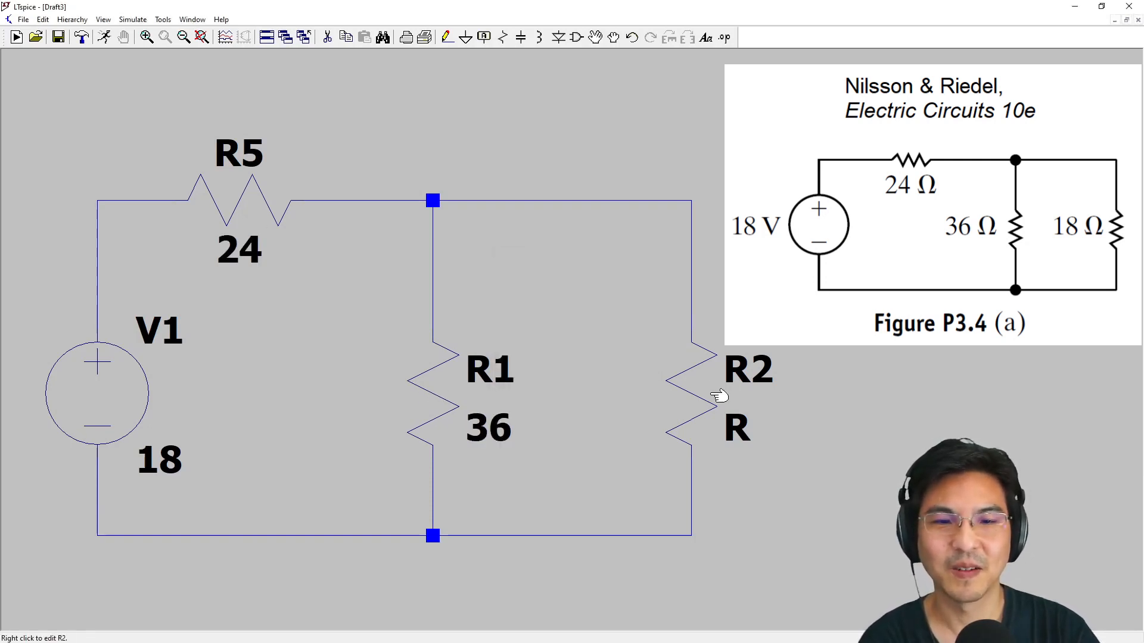
# Set the resistance of R2 to 18 ohms, trying the unit suffixes k, M and m but leaving the value without one
pyautogui.rightClick(709, 398)
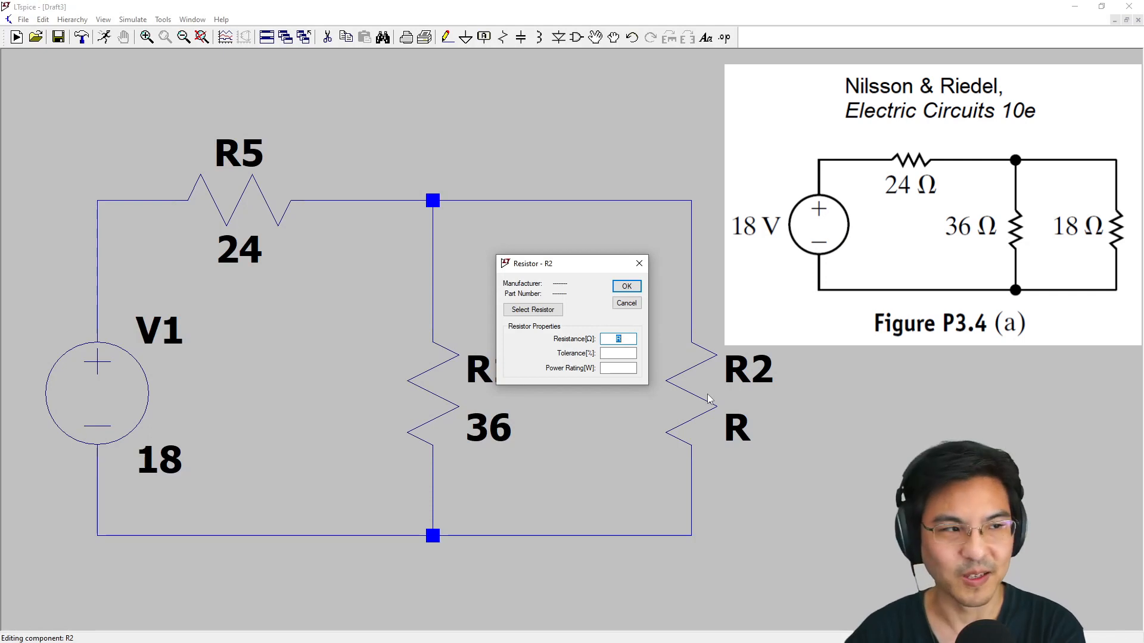
pyautogui.write('18')
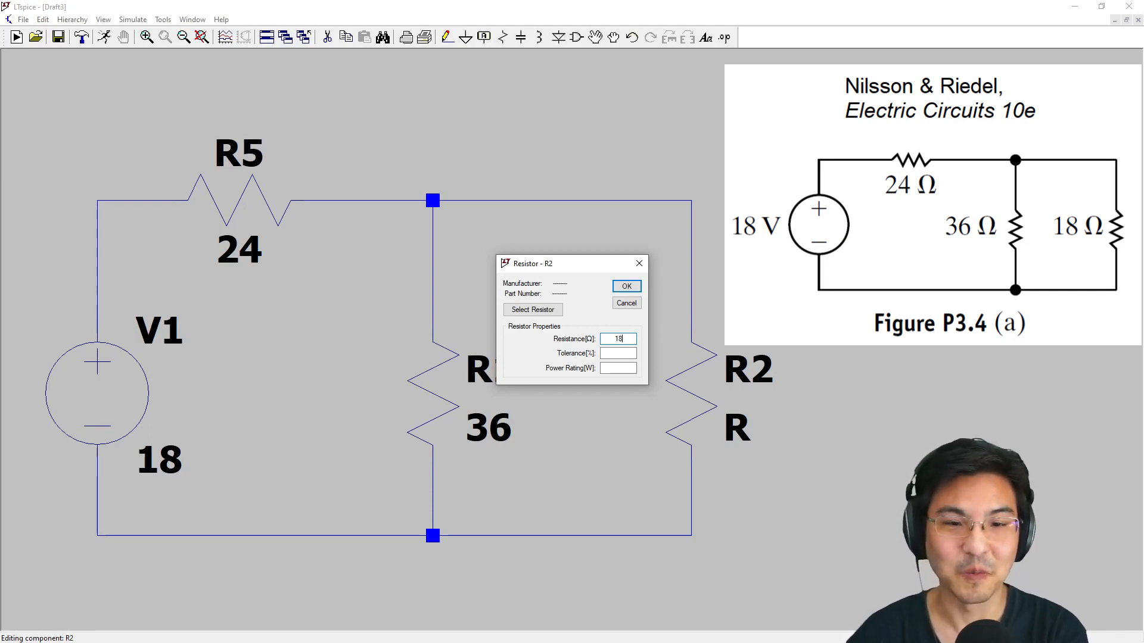
pyautogui.write('k')
pyautogui.press('BackSpace')
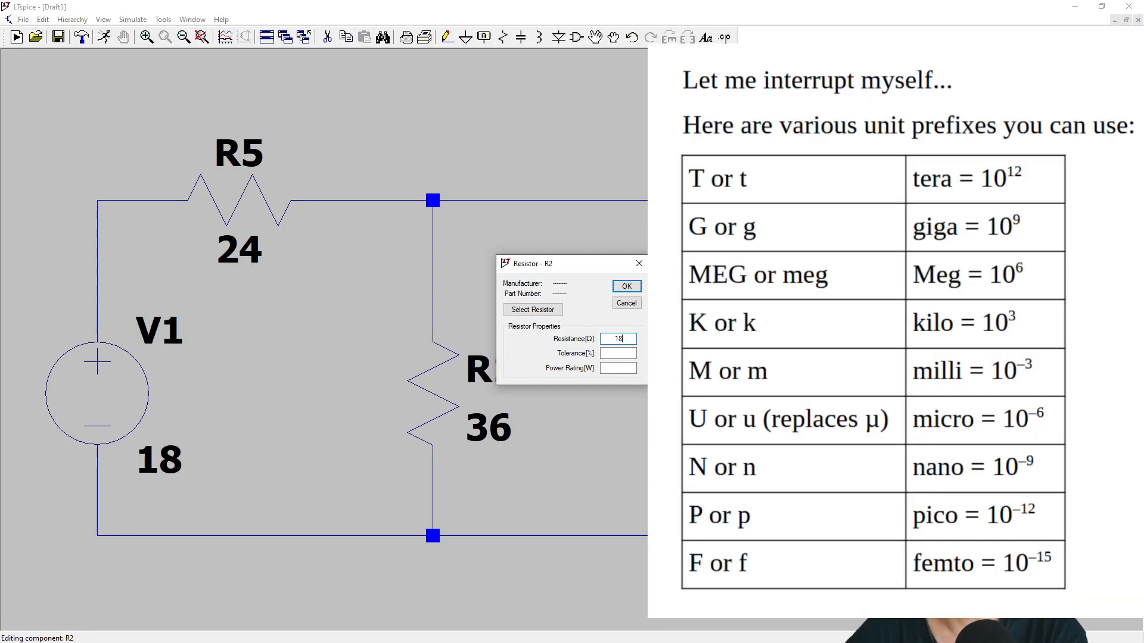
pyautogui.write('M')
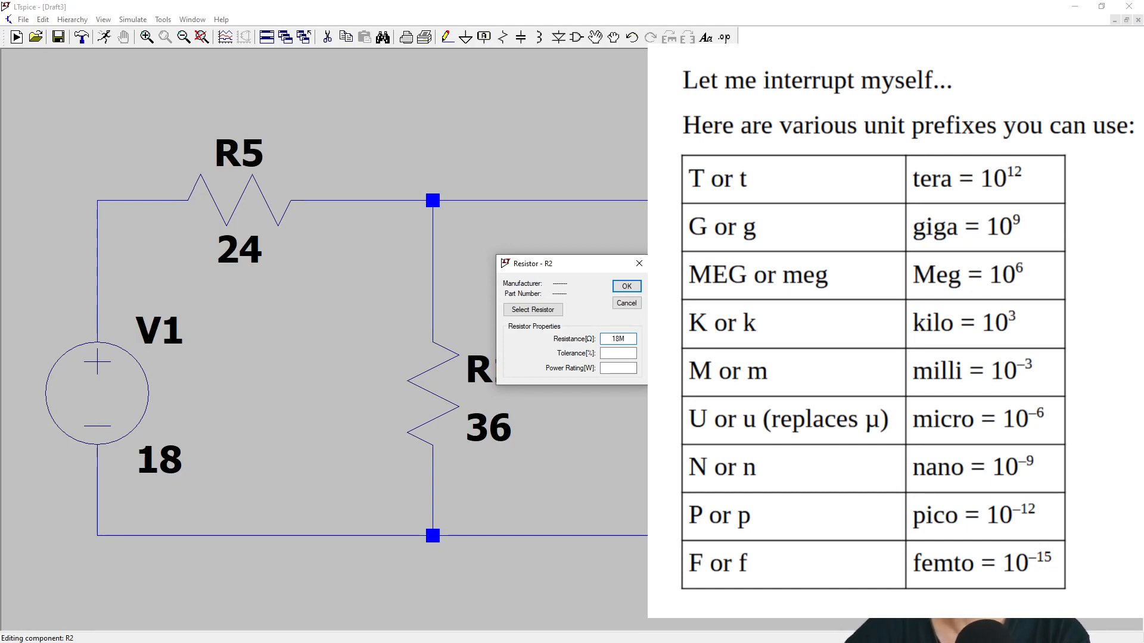
pyautogui.press('BackSpace')
pyautogui.write('m')
pyautogui.press('BackSpace')
pyautogui.press('Return')
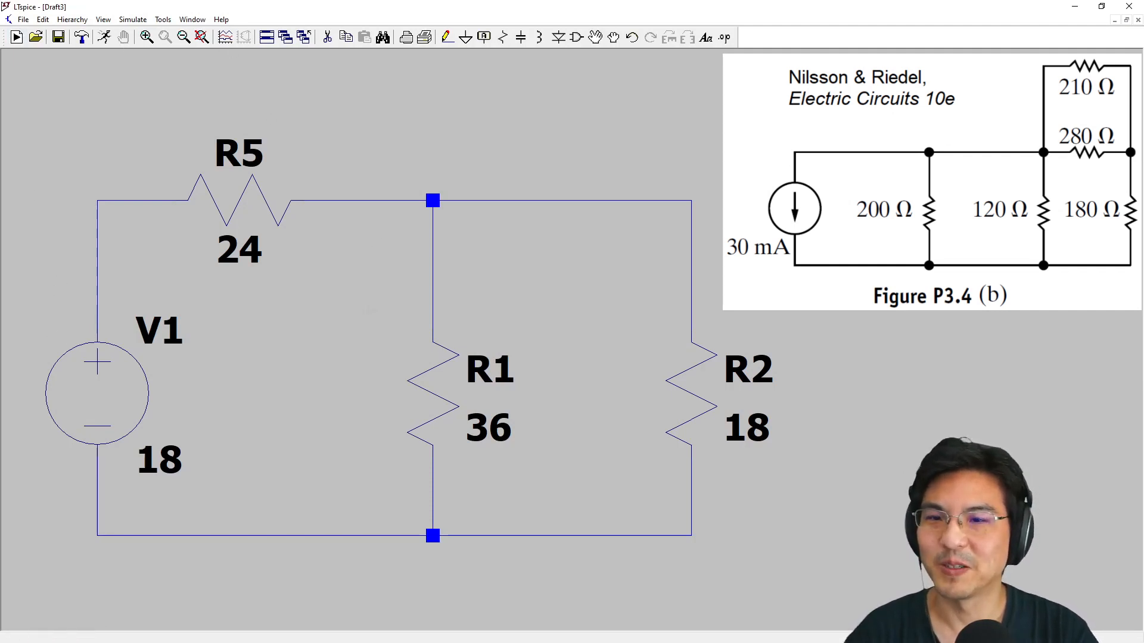
# Delete voltage source V1 and the horizontal 24 ohm resistor R5 from the circuit
pyautogui.scroll(-3, 368, 312)
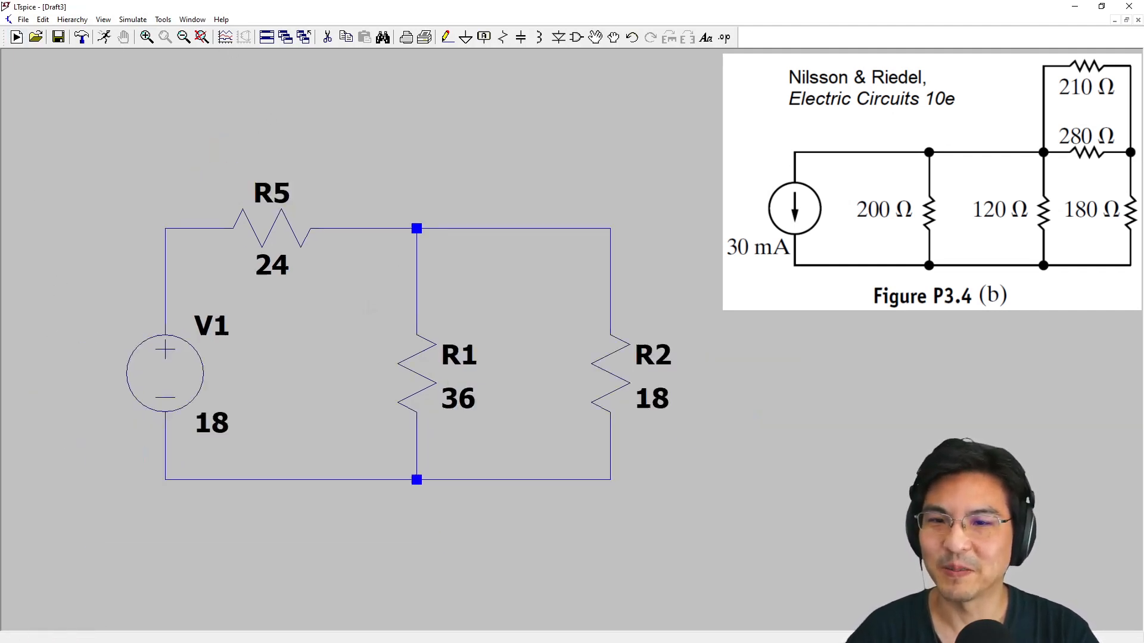
pyautogui.click(328, 36)
pyautogui.click(225, 348)
pyautogui.click(305, 255)
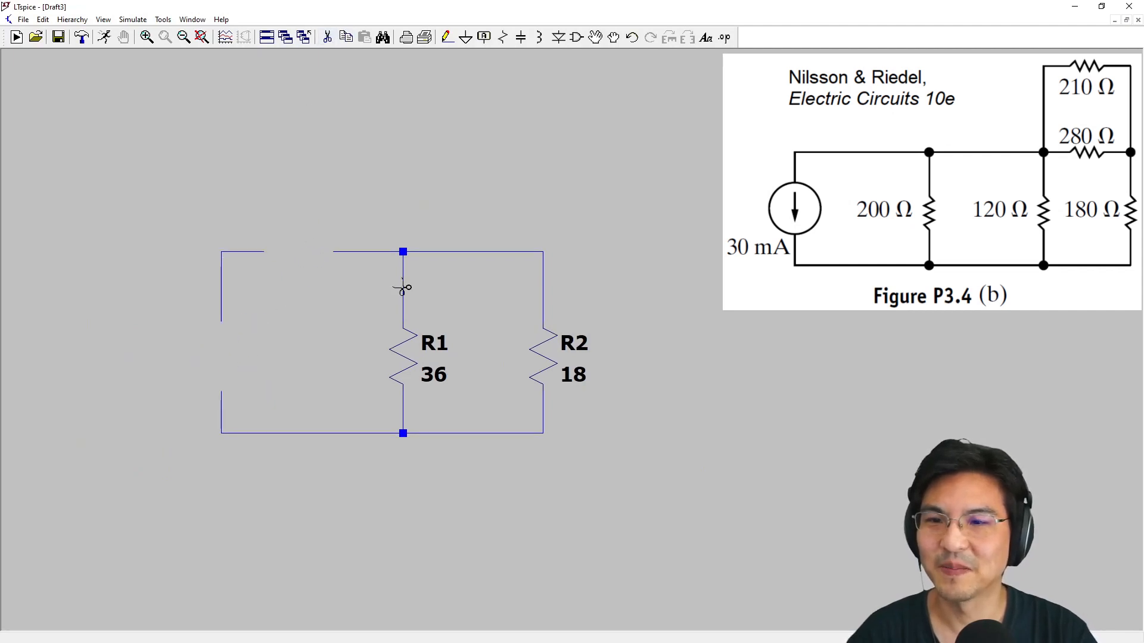
pyautogui.press('Escape')
# Place a vertical resistor beyond R2 and two horizontal resistors, one in line with the upper wire and one above it
pyautogui.moveTo(392, 317); pyautogui.dragTo(253, 328)
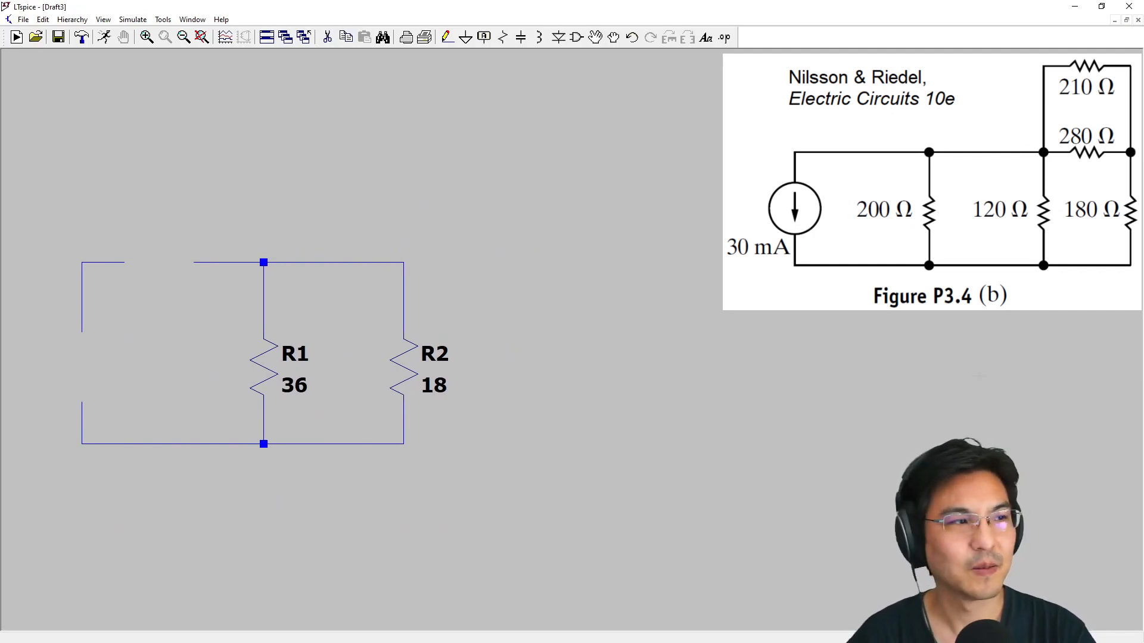
pyautogui.press('r')
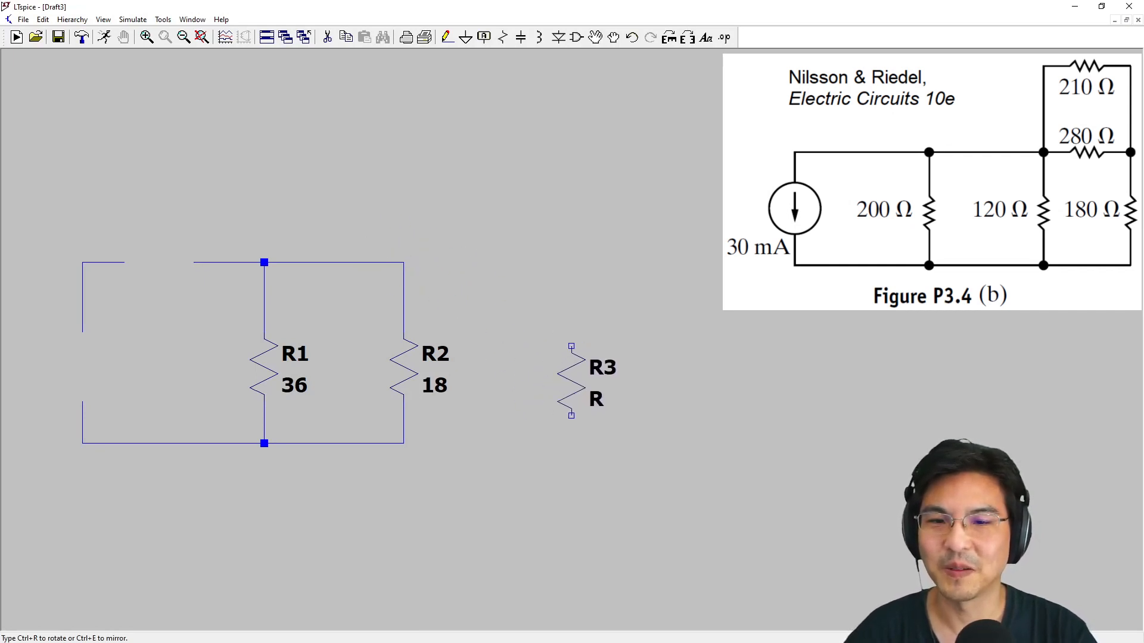
pyautogui.click(571, 381)
pyautogui.hotkey('ctrl', 'r')
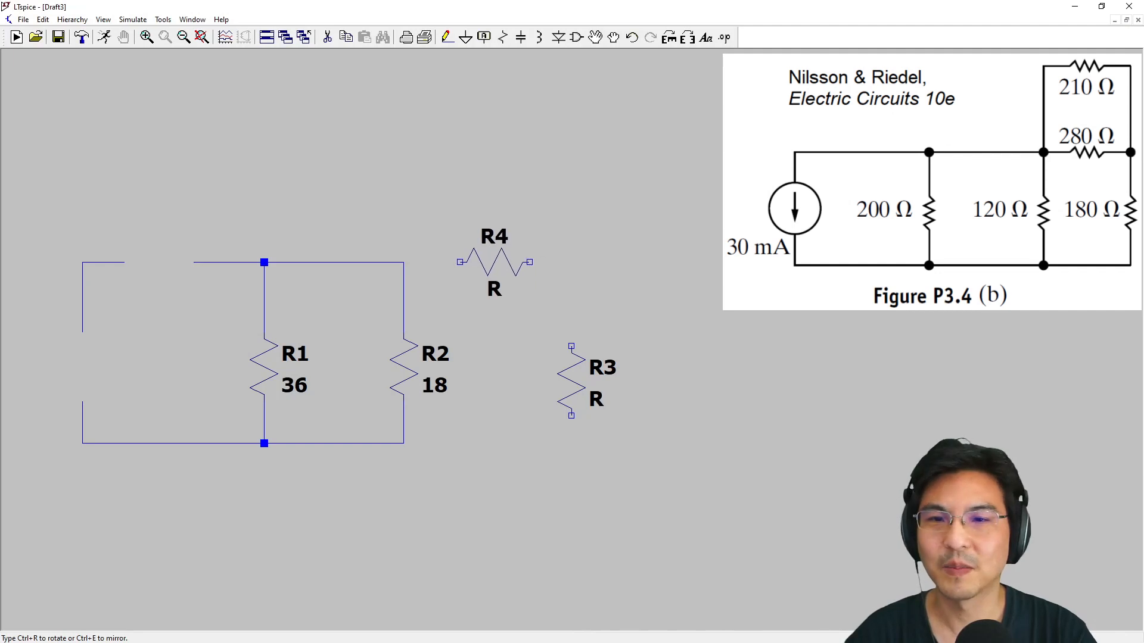
pyautogui.click(495, 262)
pyautogui.click(495, 122)
pyautogui.press('Escape')
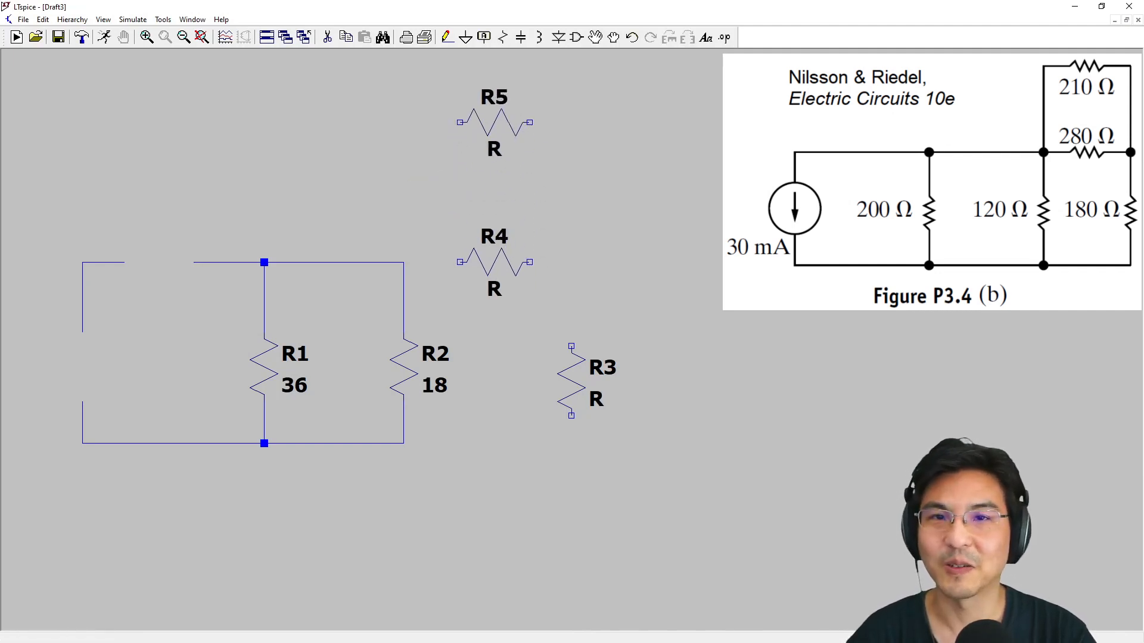
# Insert a current source with its arrow pointing down into the gap in the circuit's left branch
pyautogui.click(576, 37)
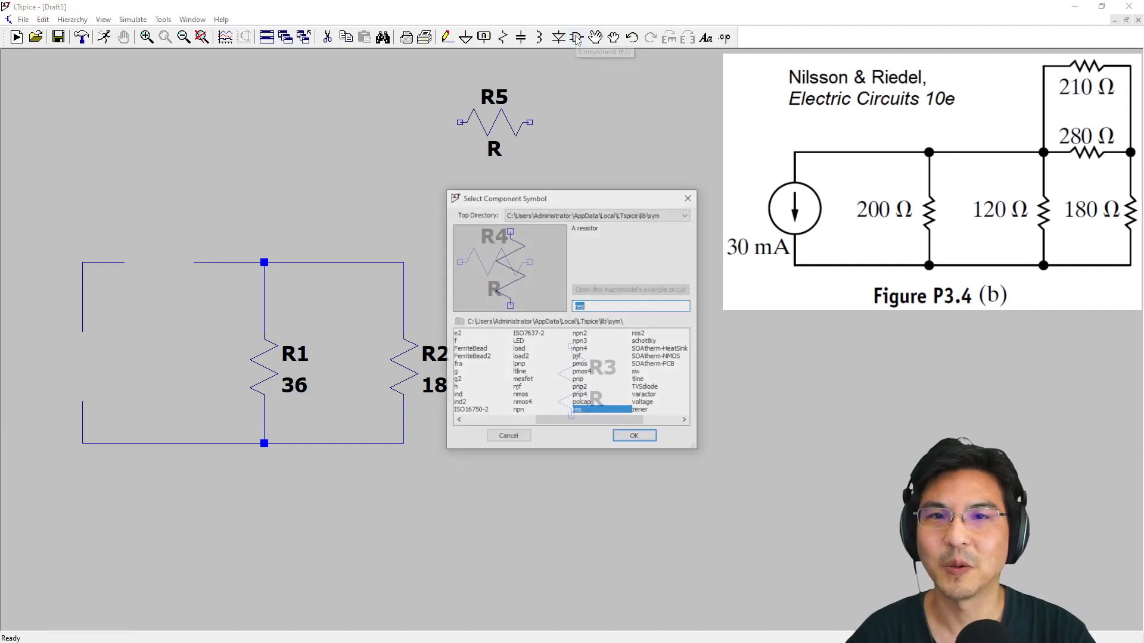
pyautogui.write('current')
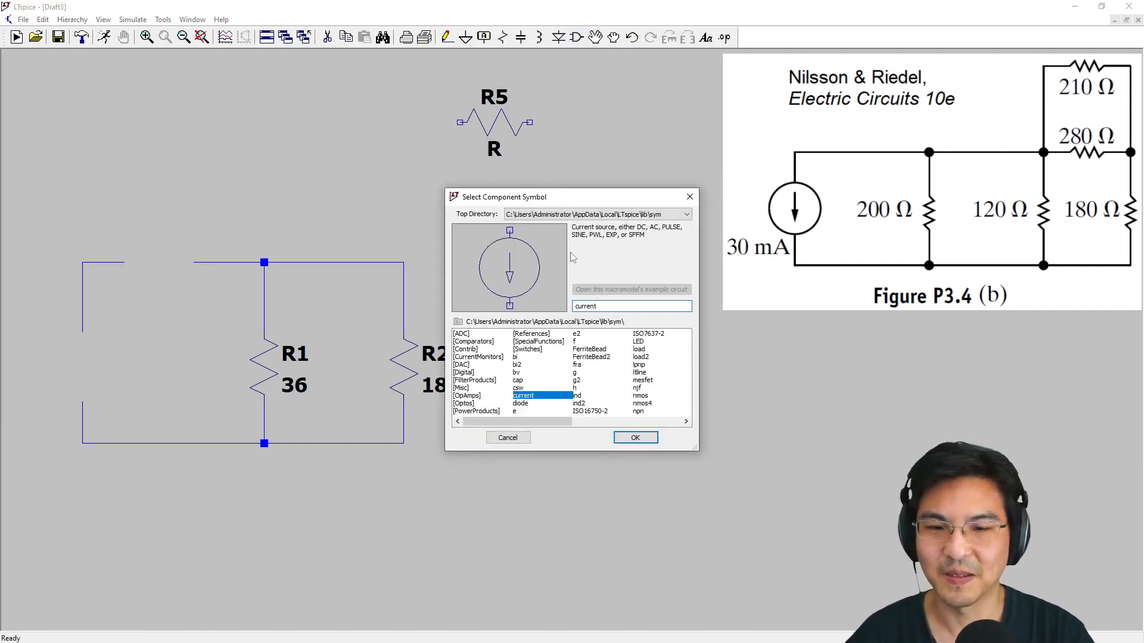
pyautogui.doubleClick(523, 396)
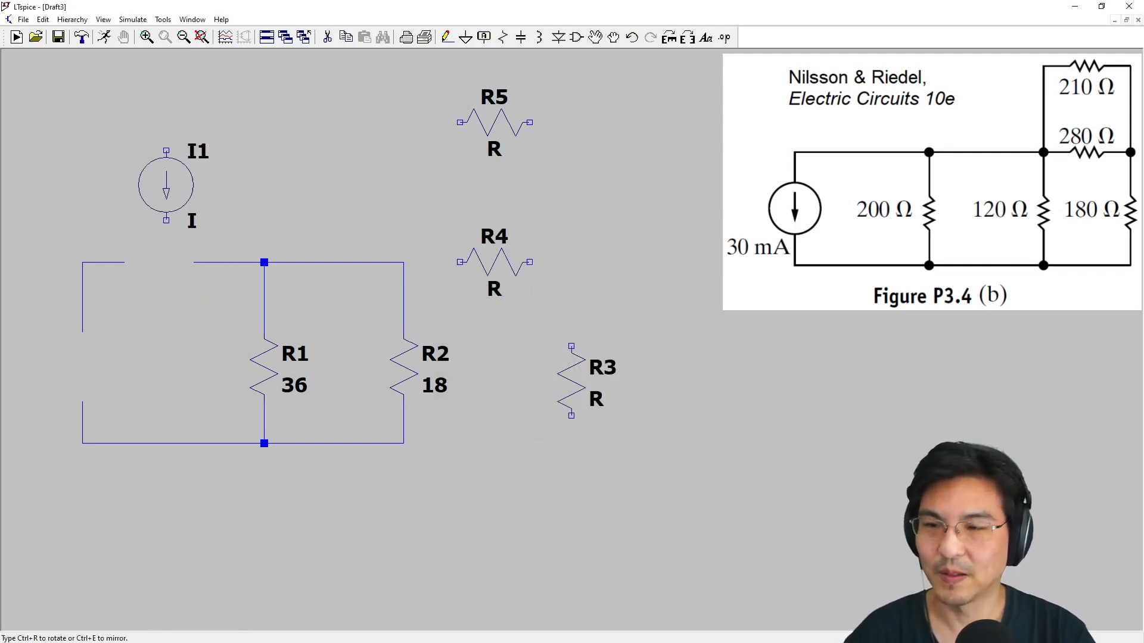
pyautogui.hotkey('ctrl', 'r')
pyautogui.hotkey('ctrl', 'r')
pyautogui.hotkey('ctrl', 'r')
pyautogui.hotkey('ctrl', 'r')
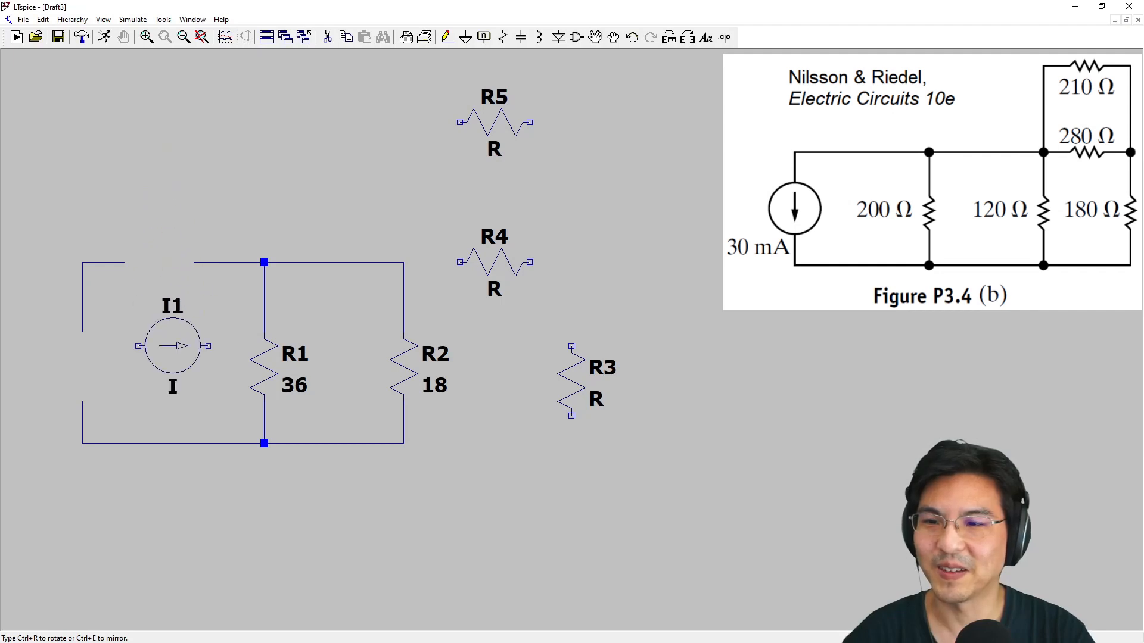
pyautogui.hotkey('ctrl', 'r')
pyautogui.hotkey('ctrl', 'r')
pyautogui.hotkey('ctrl', 'r')
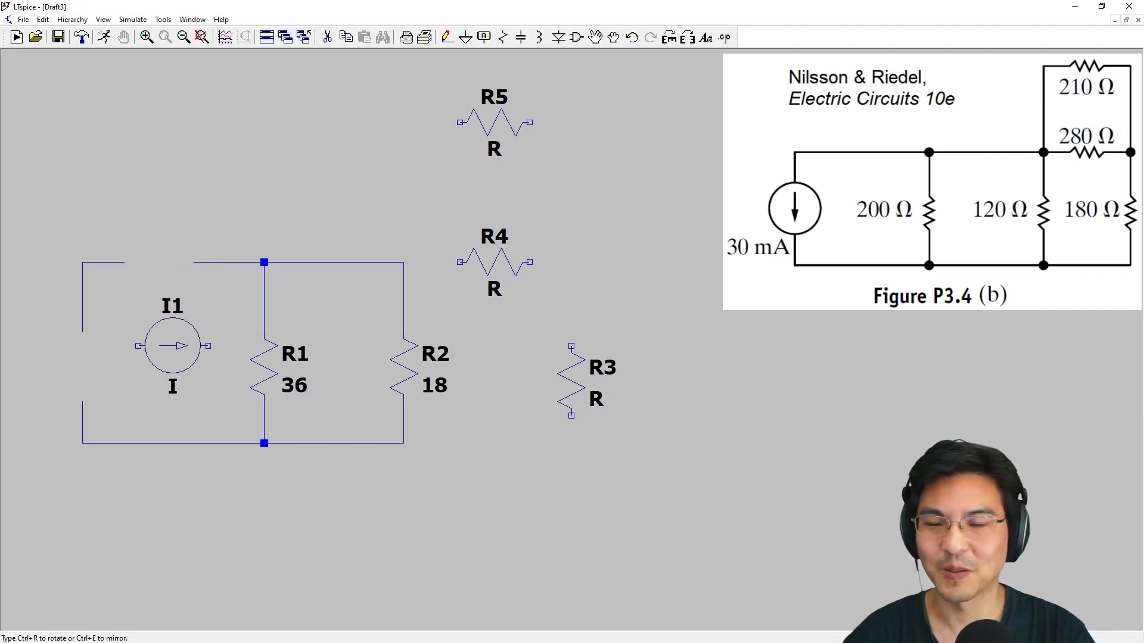
pyautogui.hotkey('ctrl', 'r')
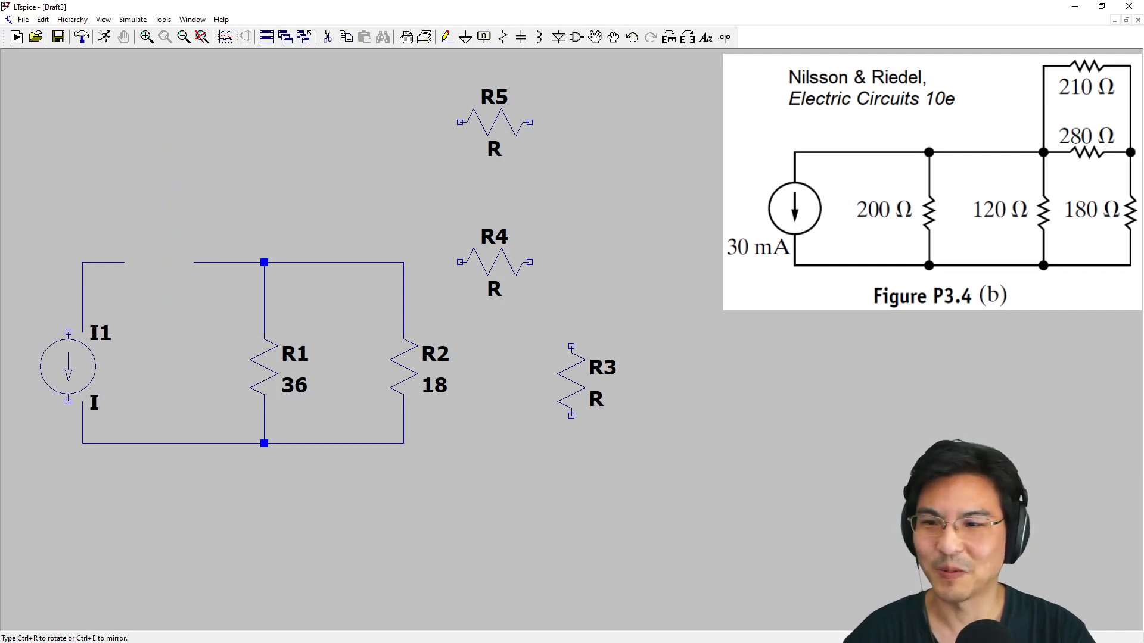
pyautogui.click(82, 367)
pyautogui.press('Escape')
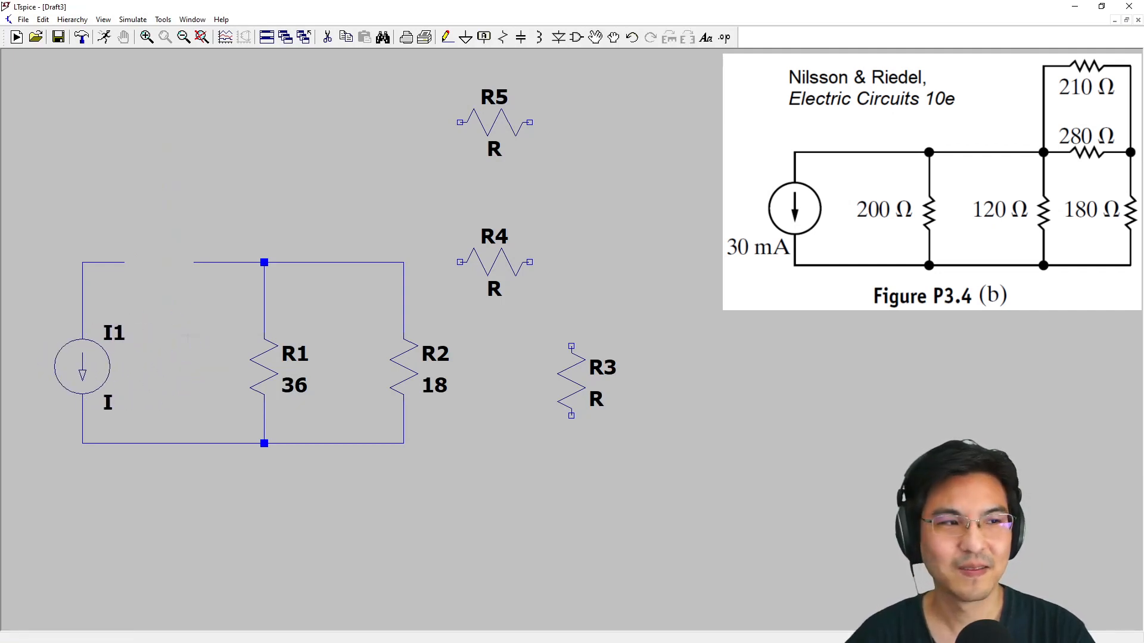
# Close the gap in the upper wire and extend it through R4 and R3 back to the lower wire at R2's branch
pyautogui.click(446, 37)
pyautogui.click(124, 262)
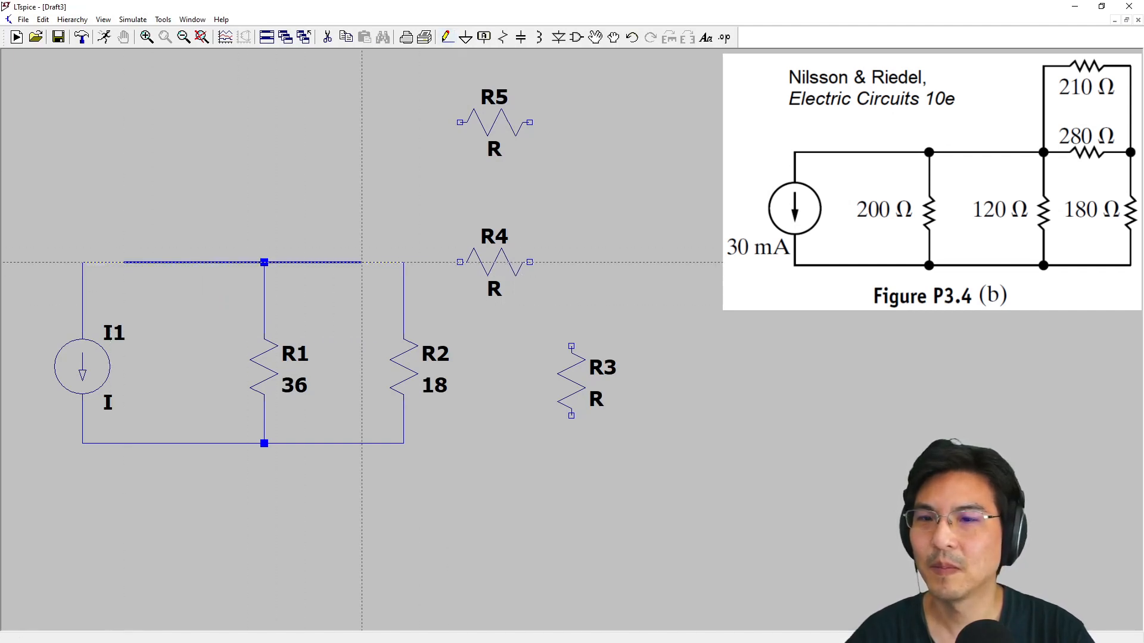
pyautogui.click(571, 262)
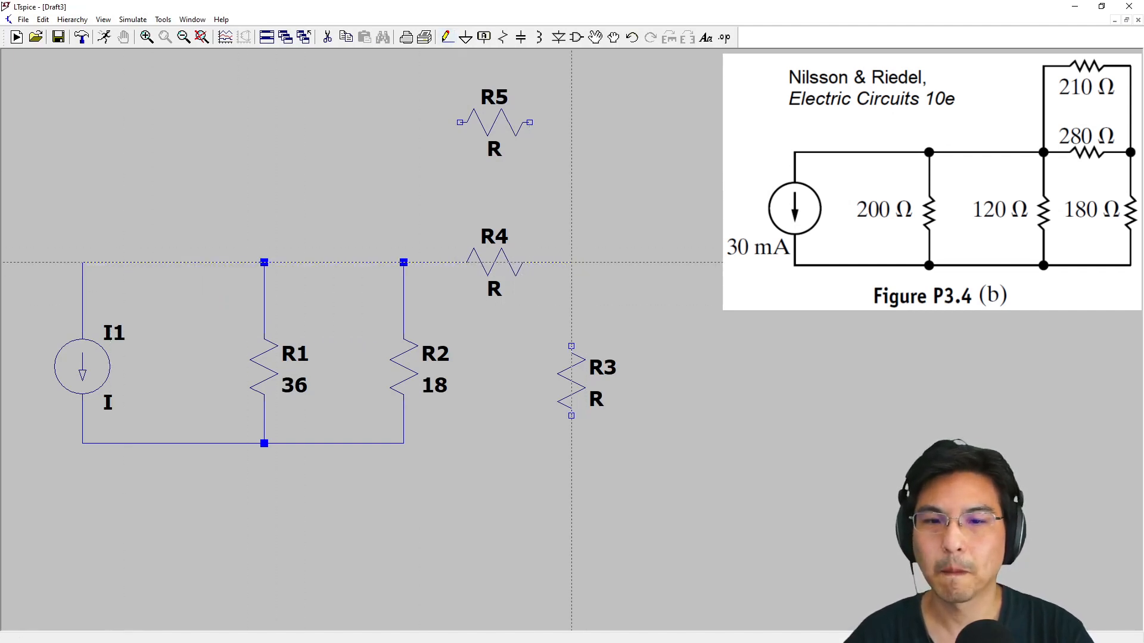
pyautogui.click(571, 444)
pyautogui.click(403, 443)
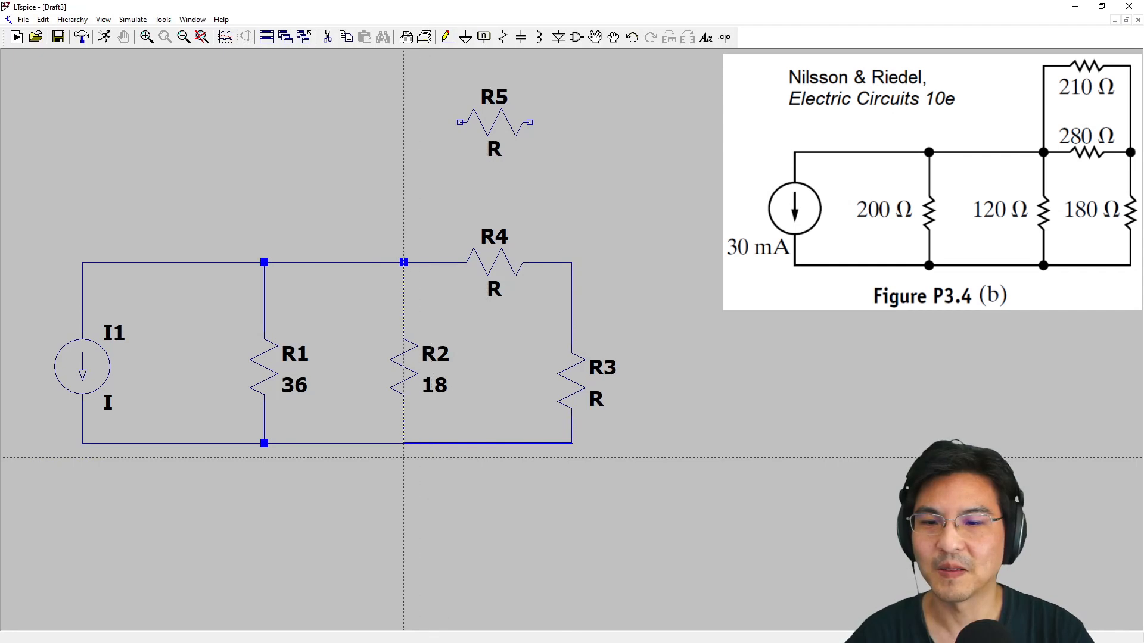
# Wire R5 in parallel with R4, connecting its ends to the nodes above R3 and above R2
pyautogui.click(530, 122)
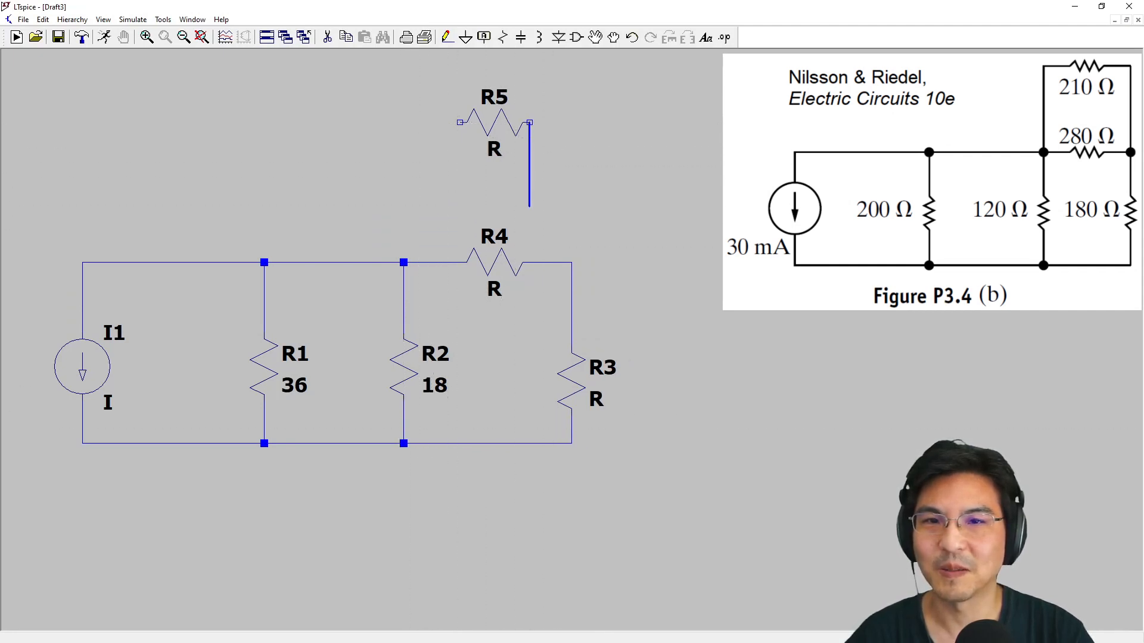
pyautogui.click(571, 262)
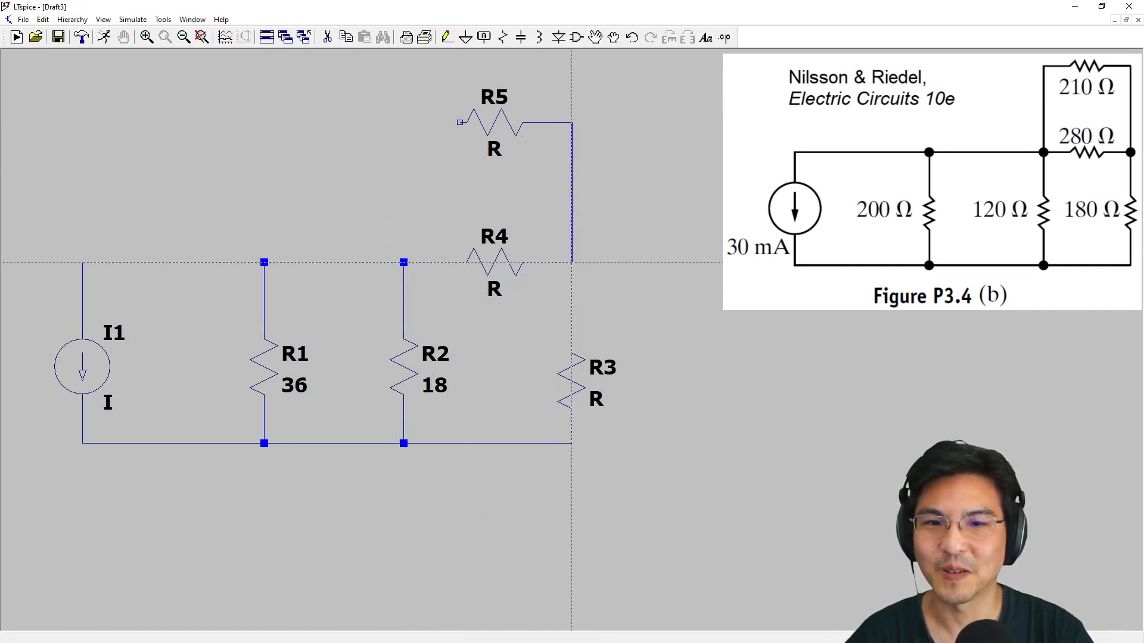
pyautogui.click(460, 122)
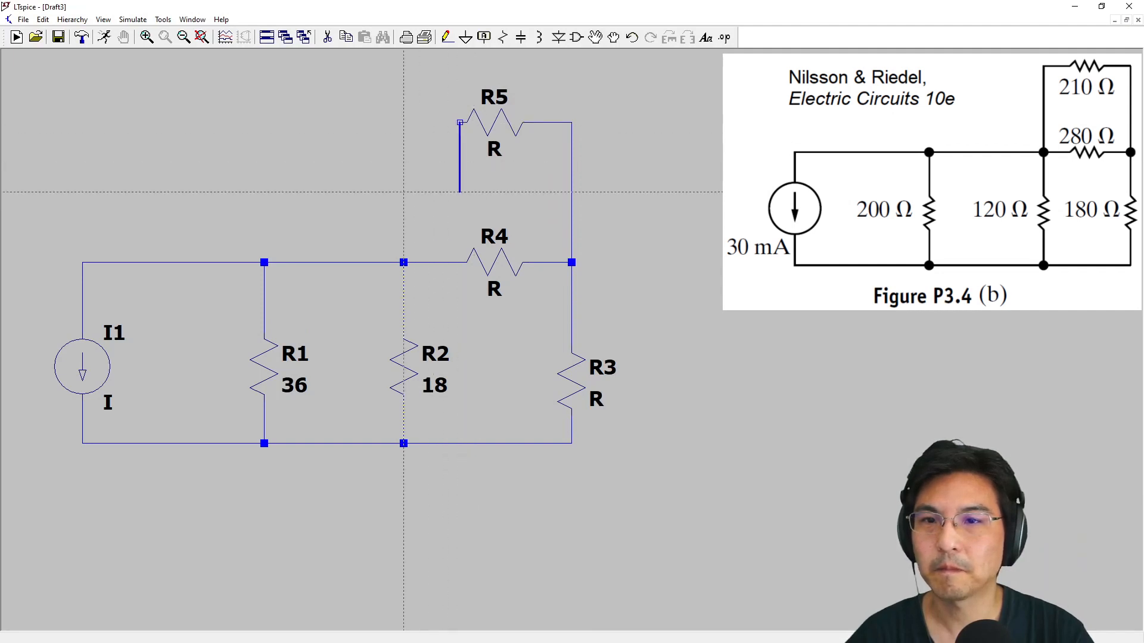
pyautogui.click(403, 262)
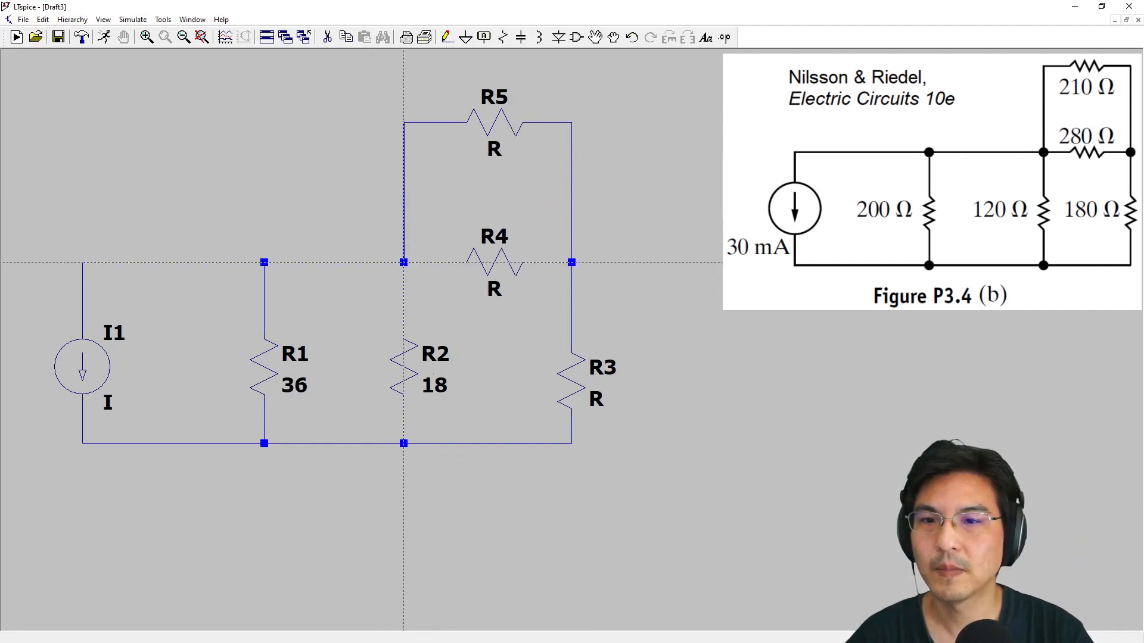
pyautogui.press('Escape')
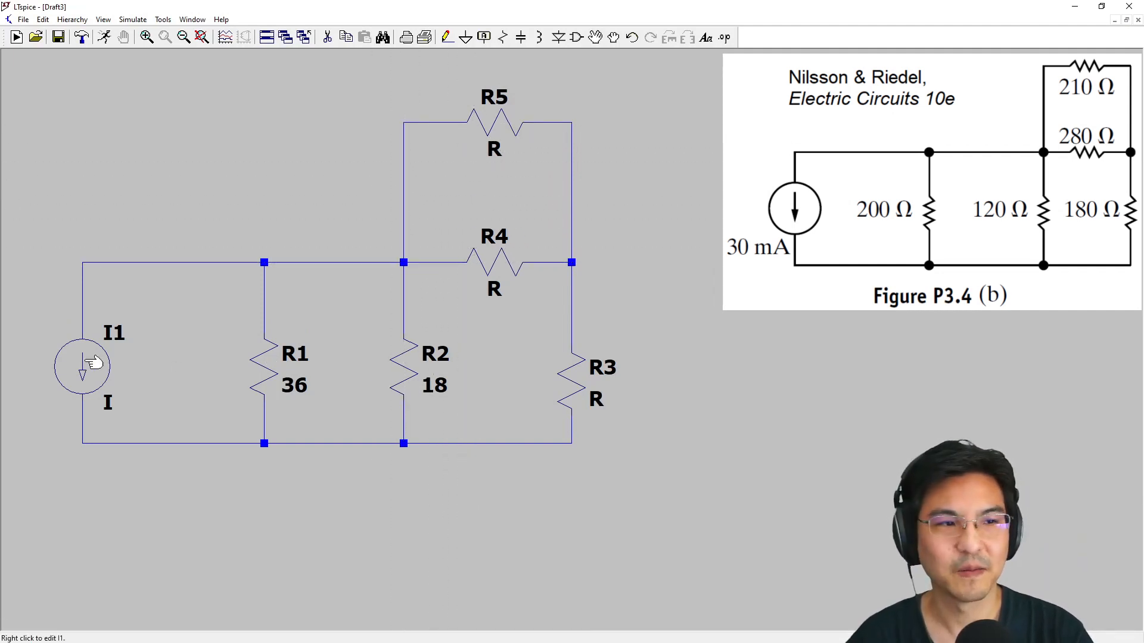
# Set the DC value of current source I1 to 30m and the resistance of R1 to 200 ohms
pyautogui.rightClick(83, 362)
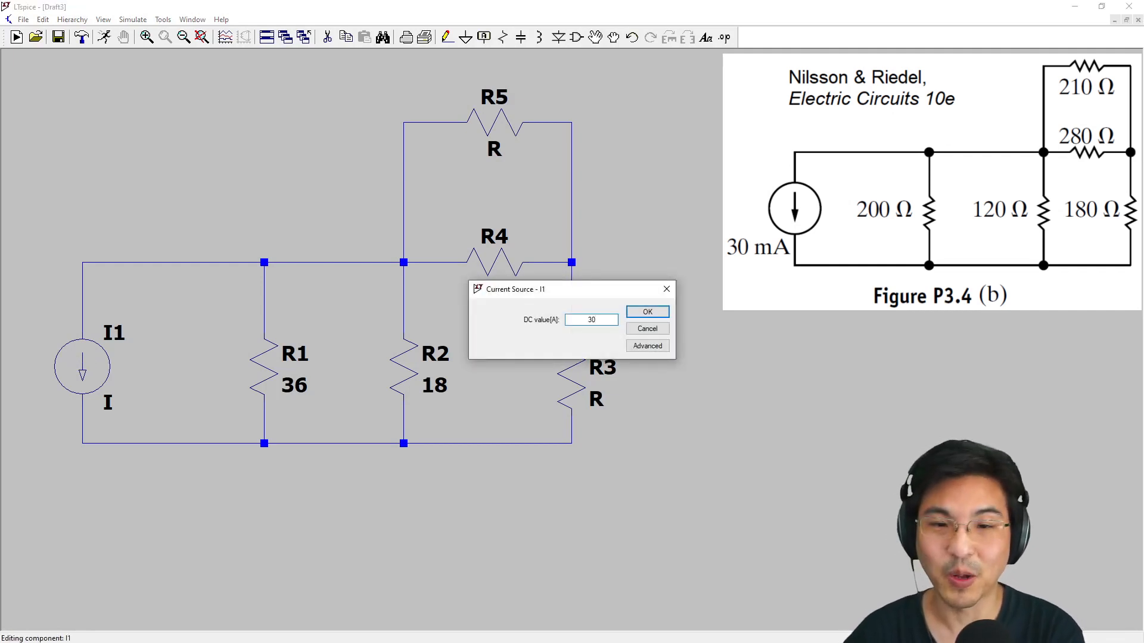
pyautogui.press('Return')
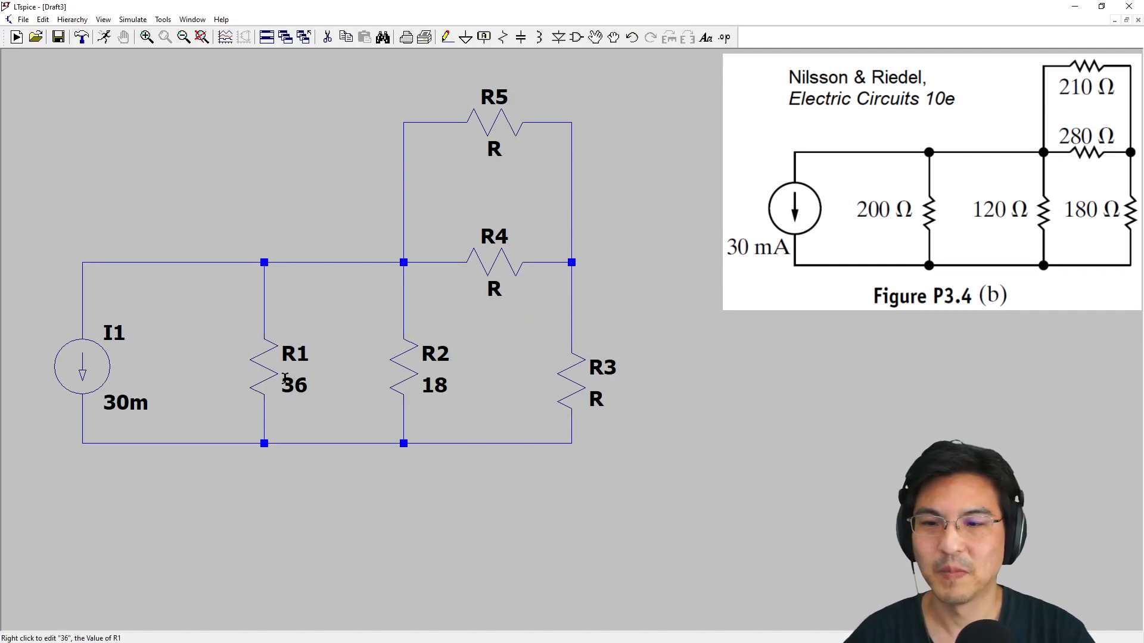
pyautogui.rightClick(269, 366)
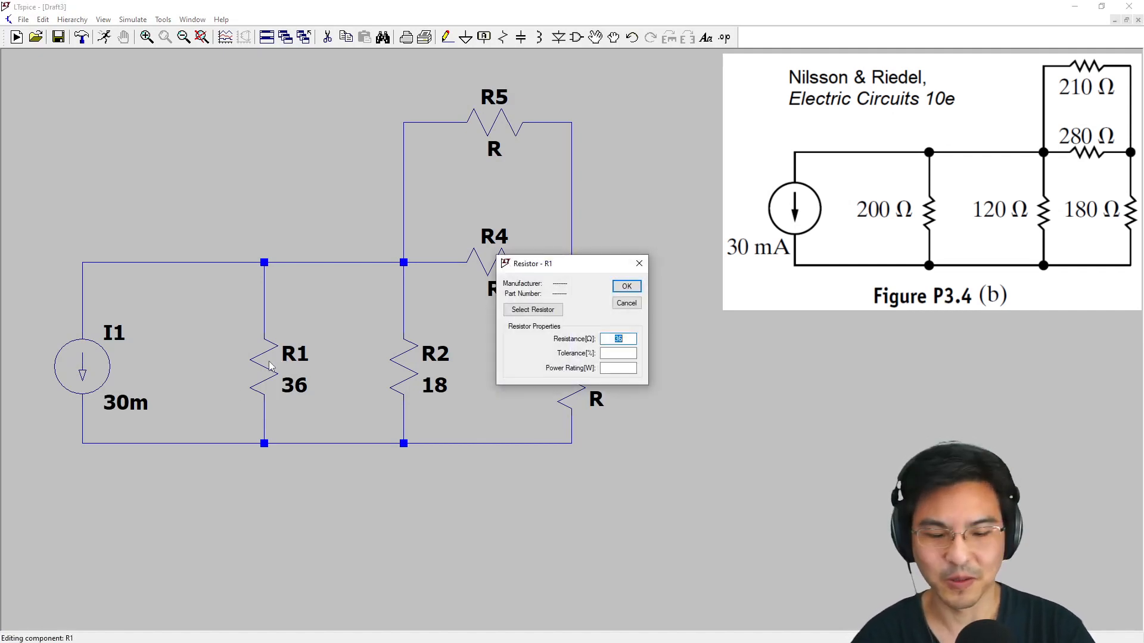
pyautogui.write('200')
pyautogui.press('Return')
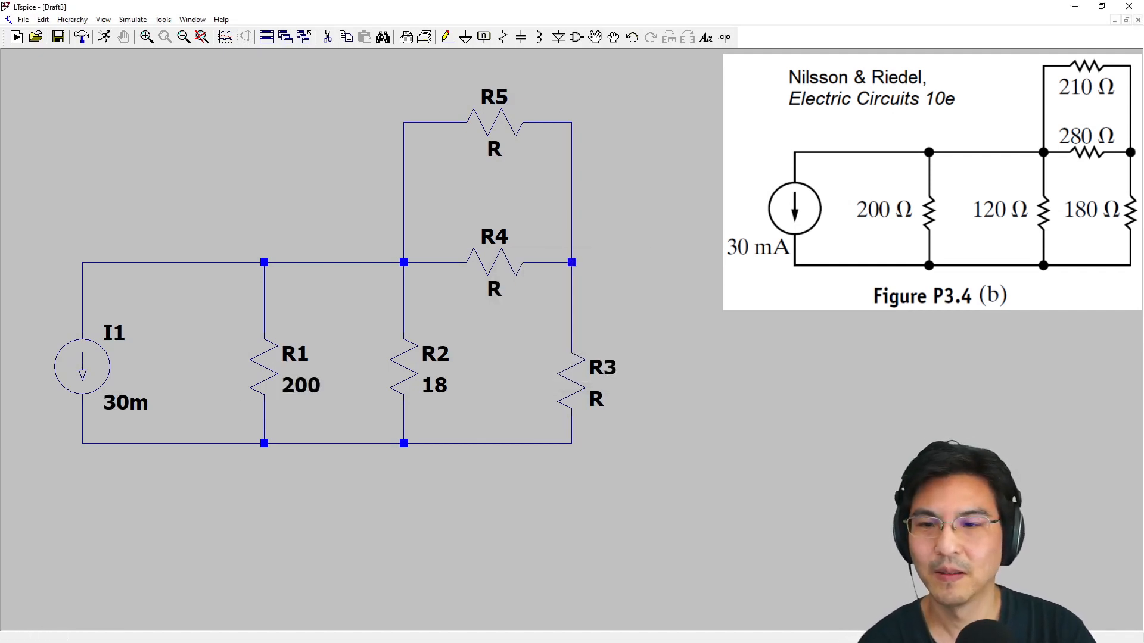
# Set the resistance of R2 to 120 ohms and of R3 to 180 ohms
pyautogui.rightClick(405, 368)
pyautogui.write('12')
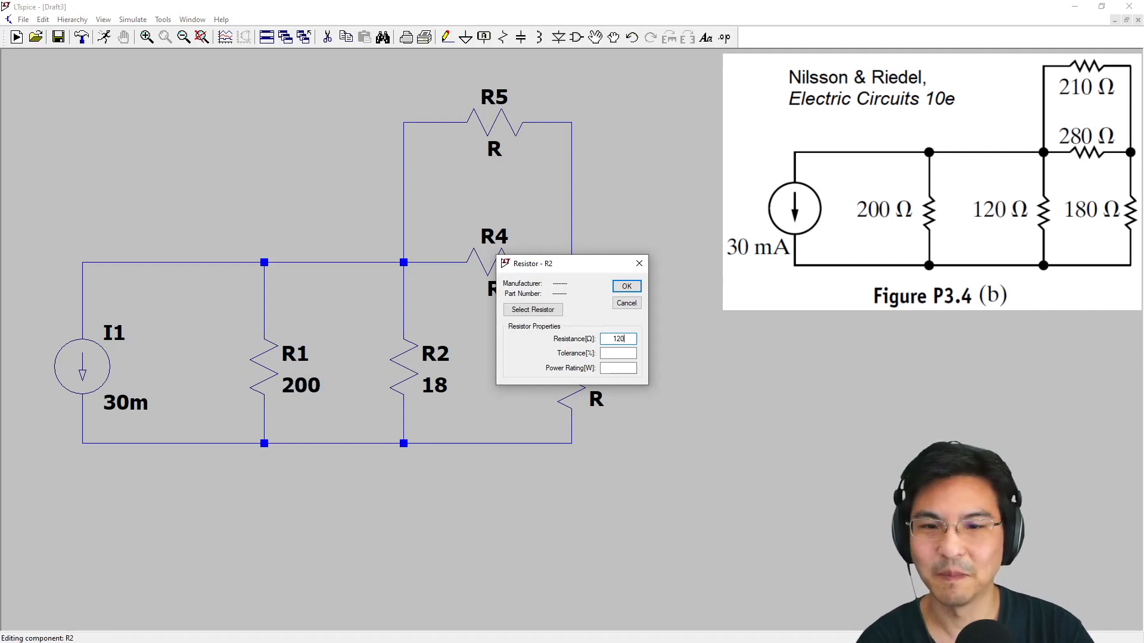
pyautogui.write('0')
pyautogui.press('Return')
pyautogui.rightClick(575, 364)
pyautogui.write('1')
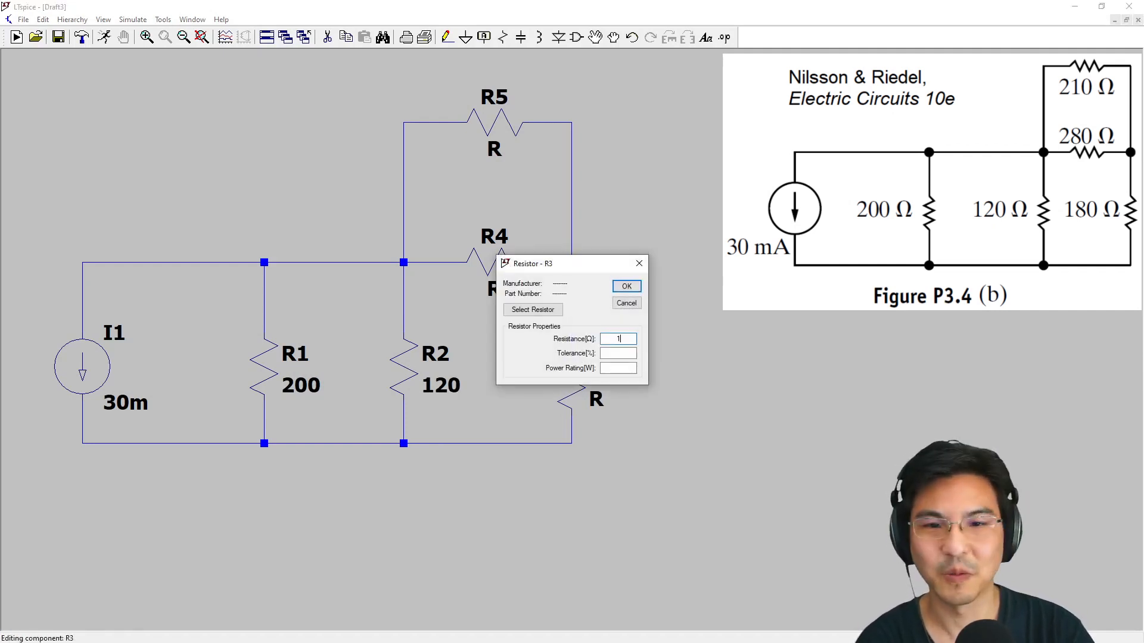
pyautogui.press('Return')
# Set the resistance of R4 to 280 ohms and of R5 to 210 ohms
pyautogui.rightClick(485, 270)
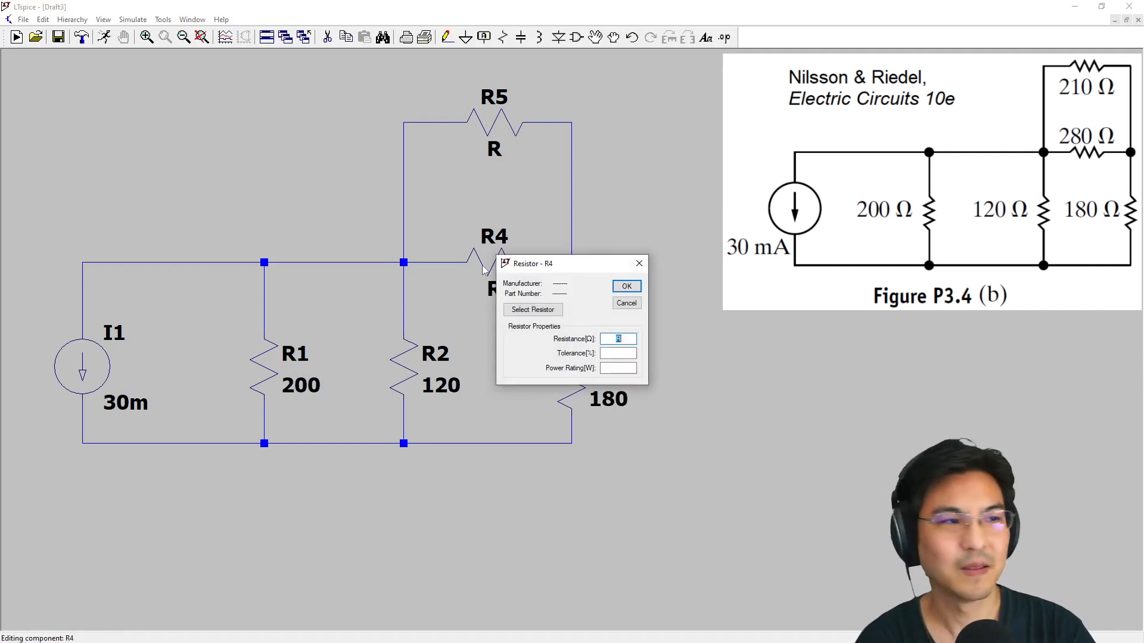
pyautogui.write('280')
pyautogui.press('Return')
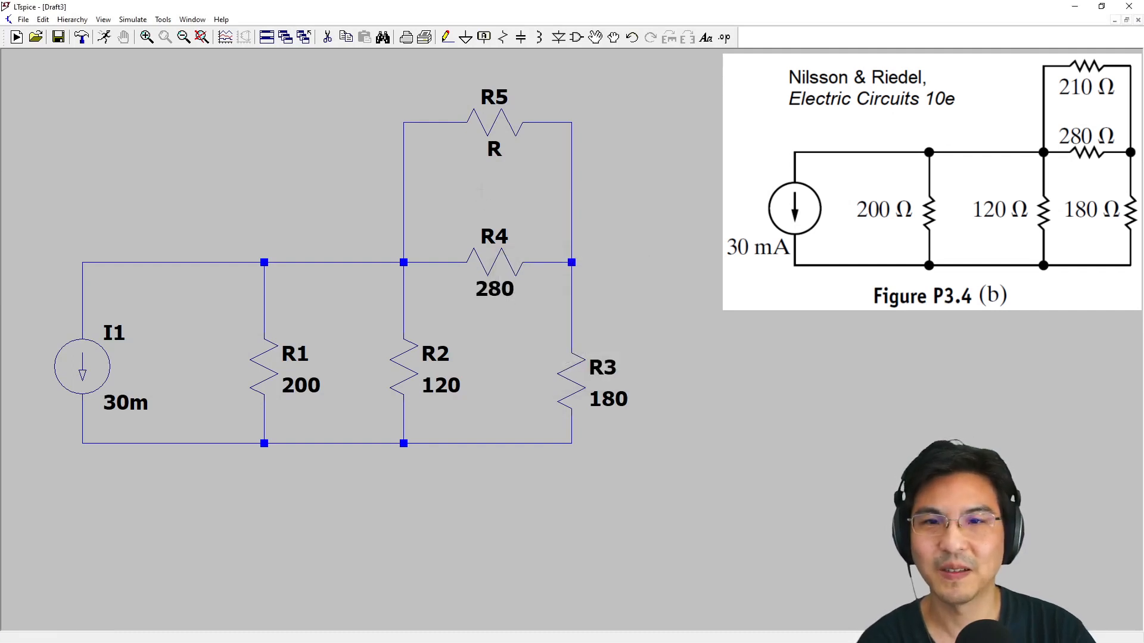
pyautogui.rightClick(503, 122)
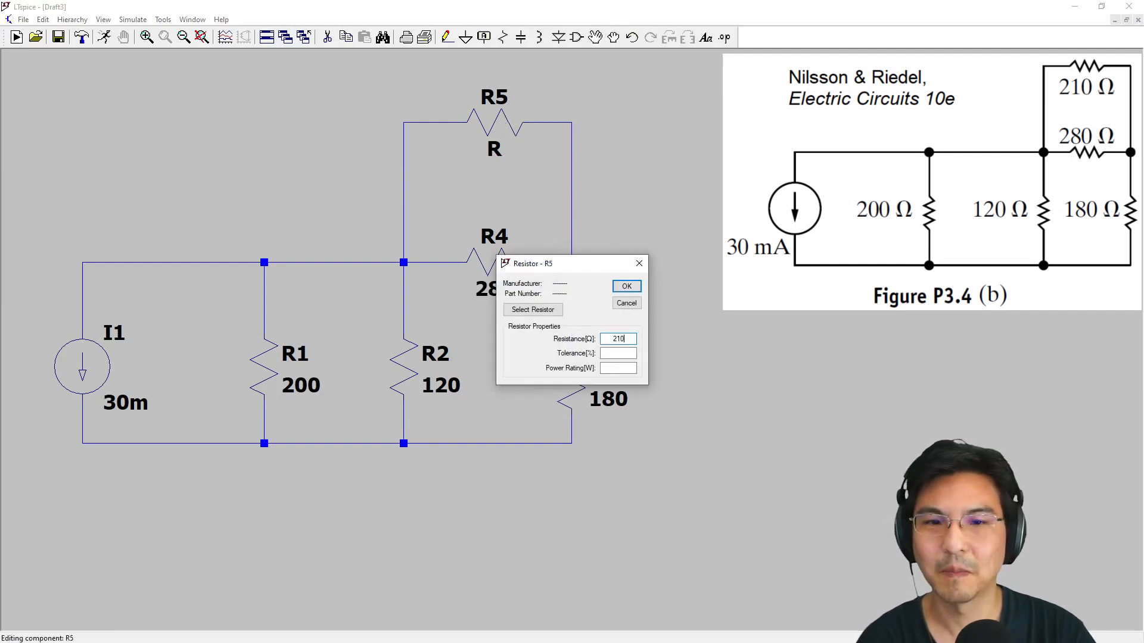
pyautogui.press('Return')
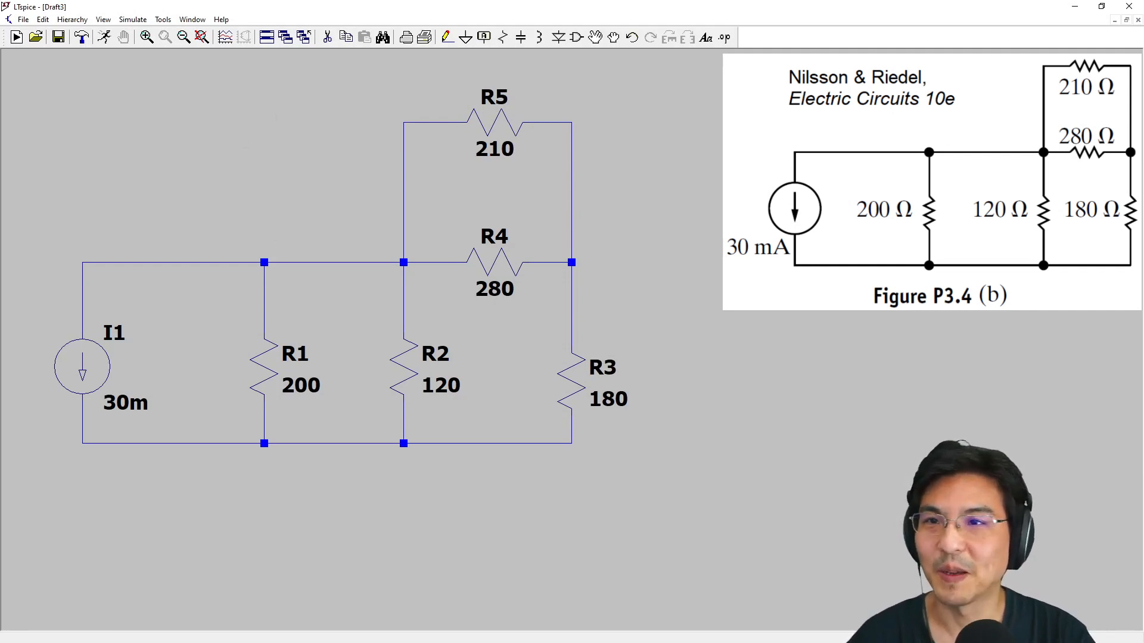
# Delete the upper wires on both sides of R2's node and redraw them as one straight wire from R1's node to R4
pyautogui.click(328, 37)
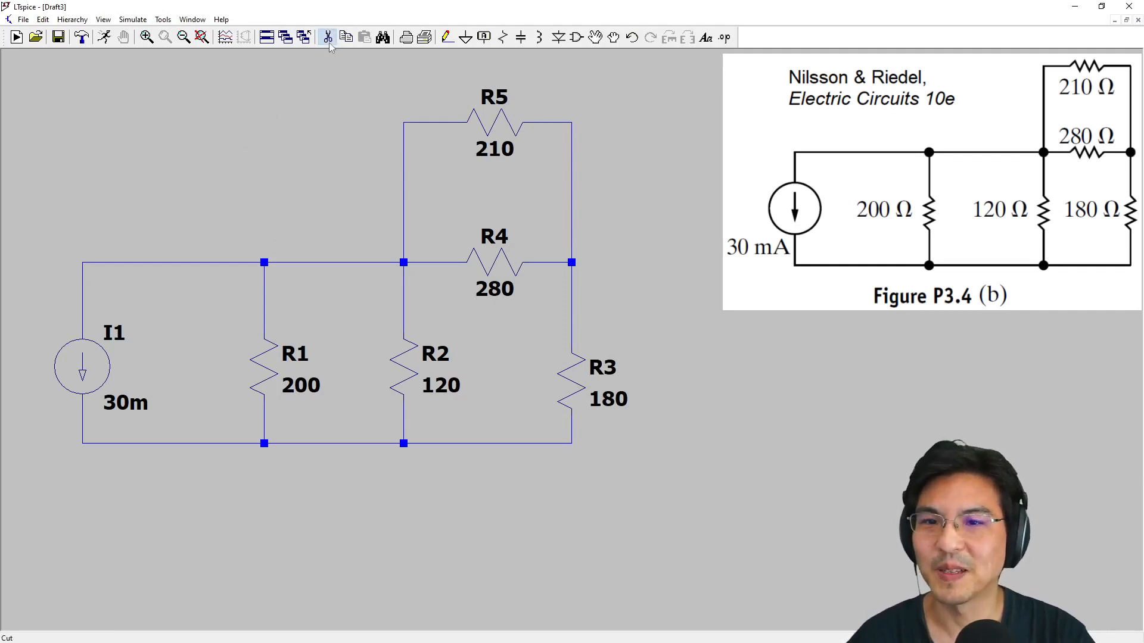
pyautogui.click(424, 263)
pyautogui.click(383, 263)
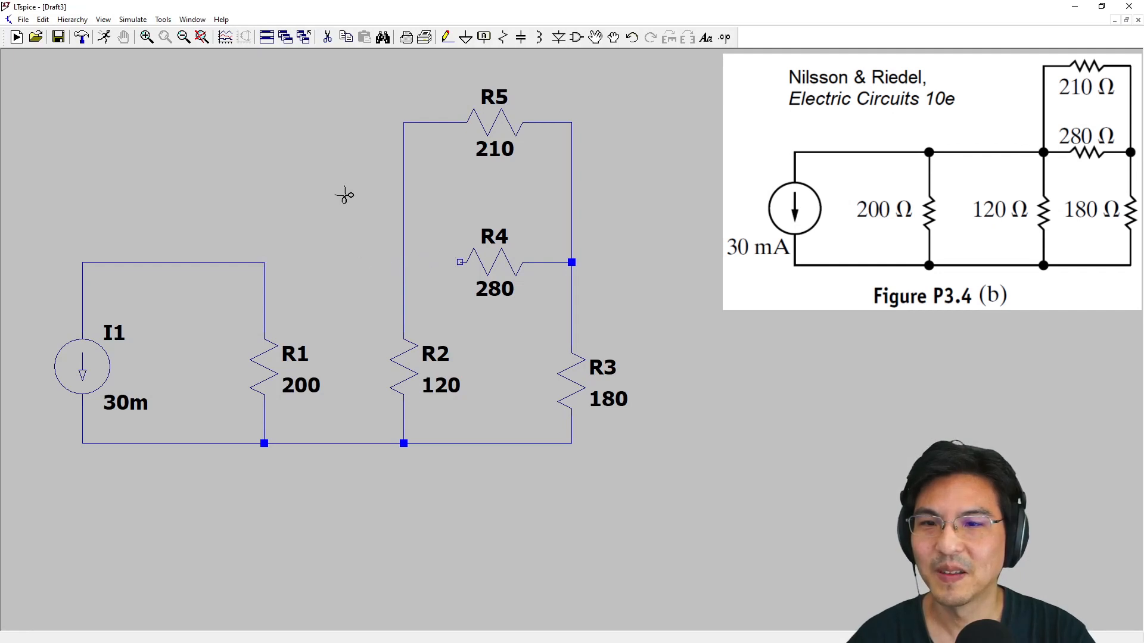
pyautogui.click(447, 37)
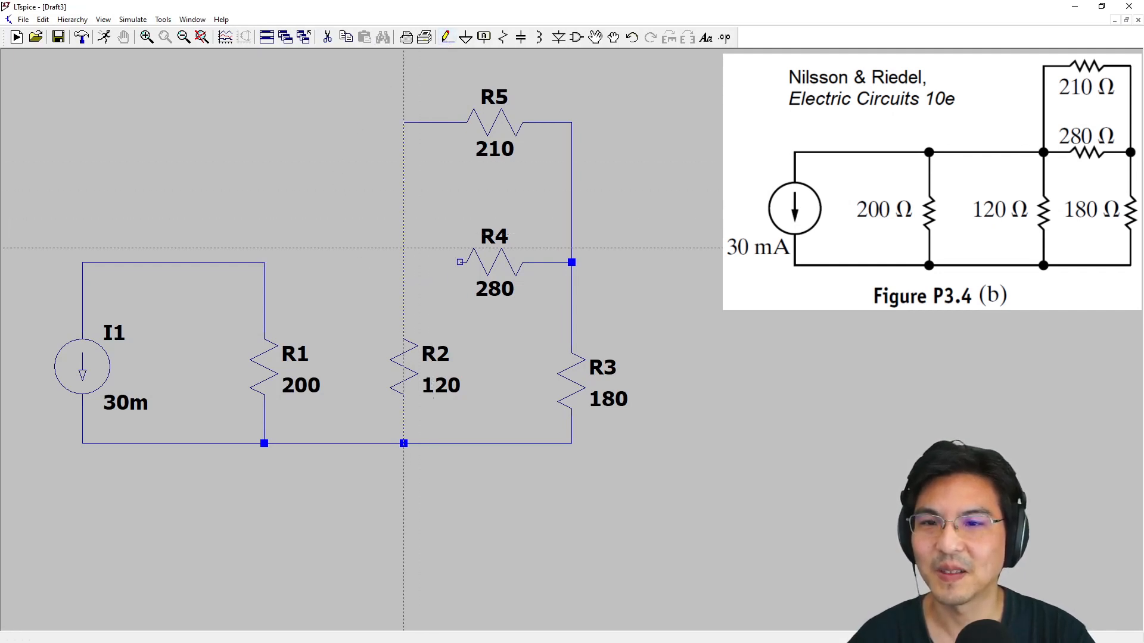
pyautogui.click(264, 262)
pyautogui.click(460, 262)
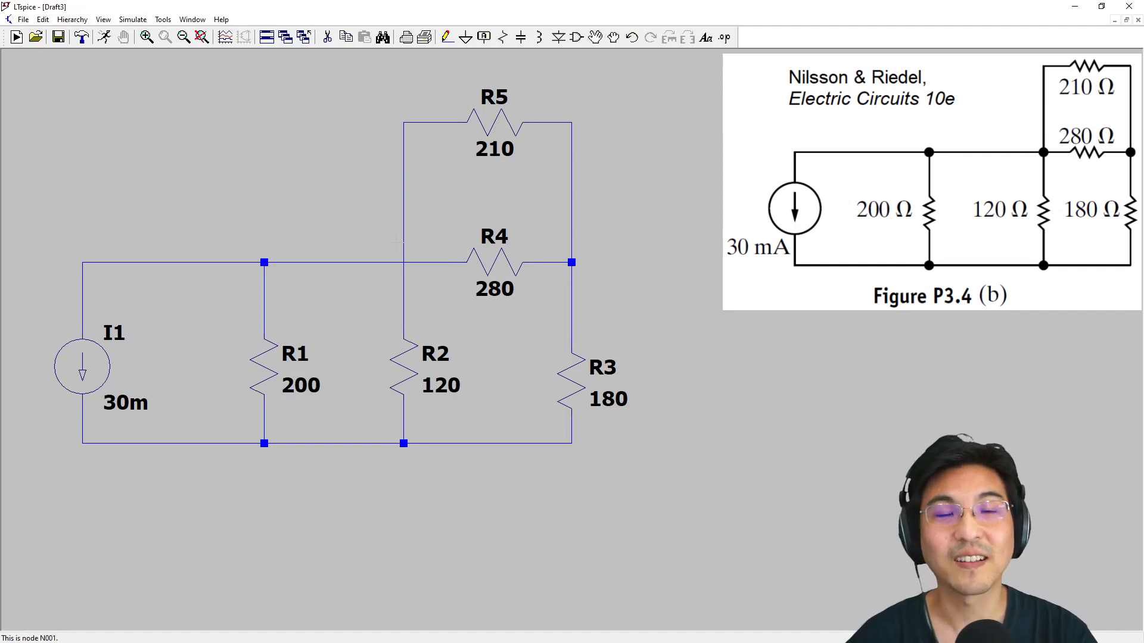
# Shift R4 slightly towards R2 with its wires attached and draw a short wire from its near end to R2's branch to form a junction
pyautogui.click(614, 37)
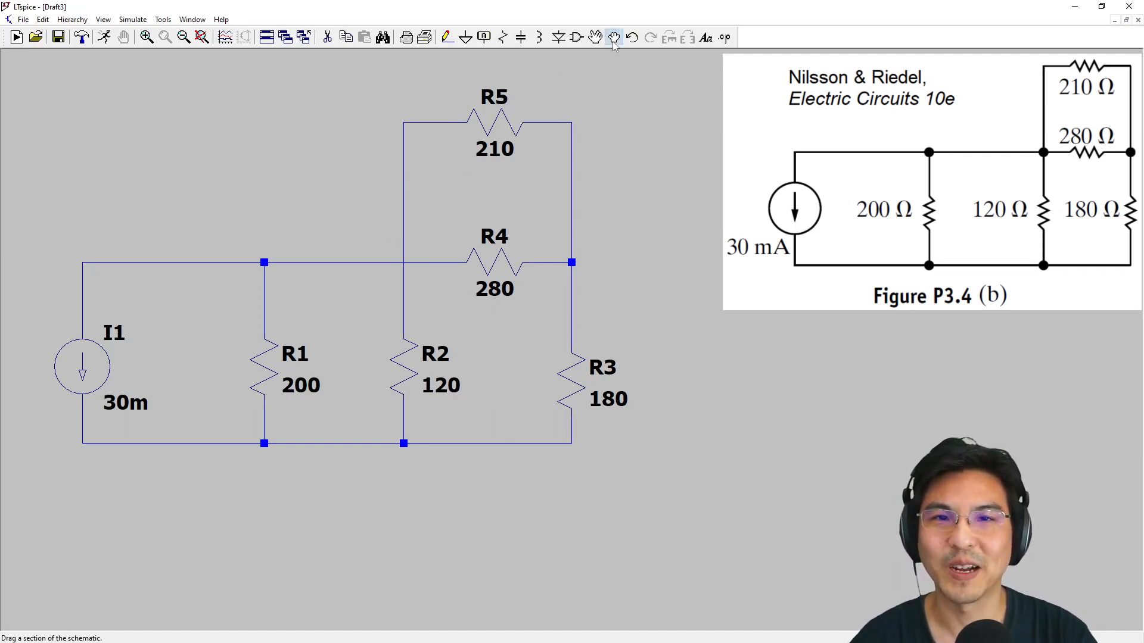
pyautogui.click(492, 251)
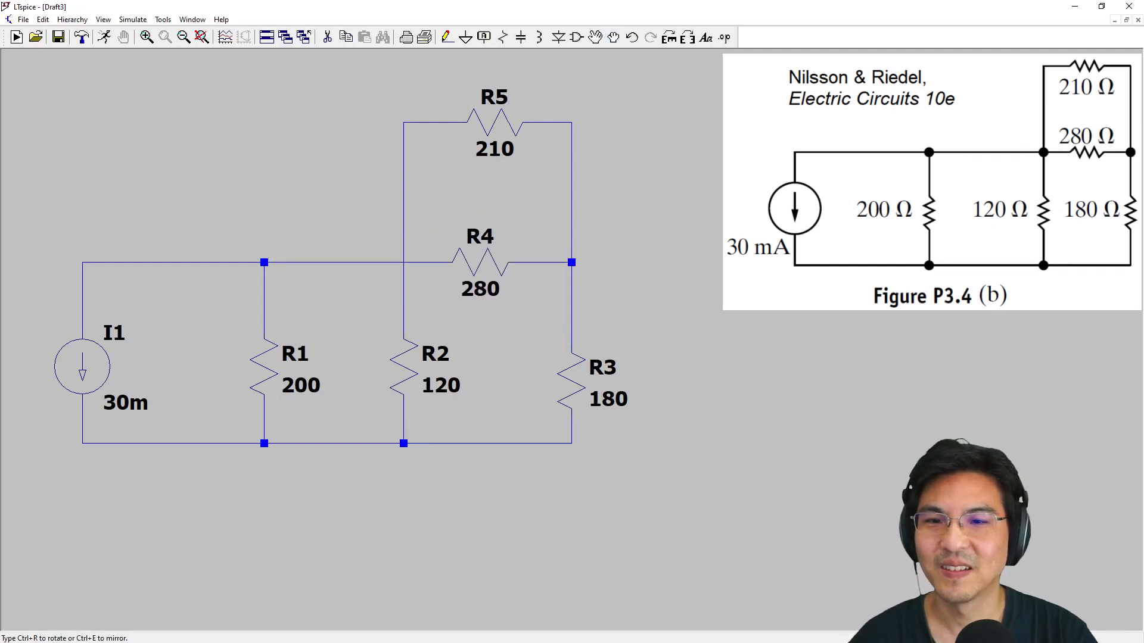
pyautogui.click(449, 271)
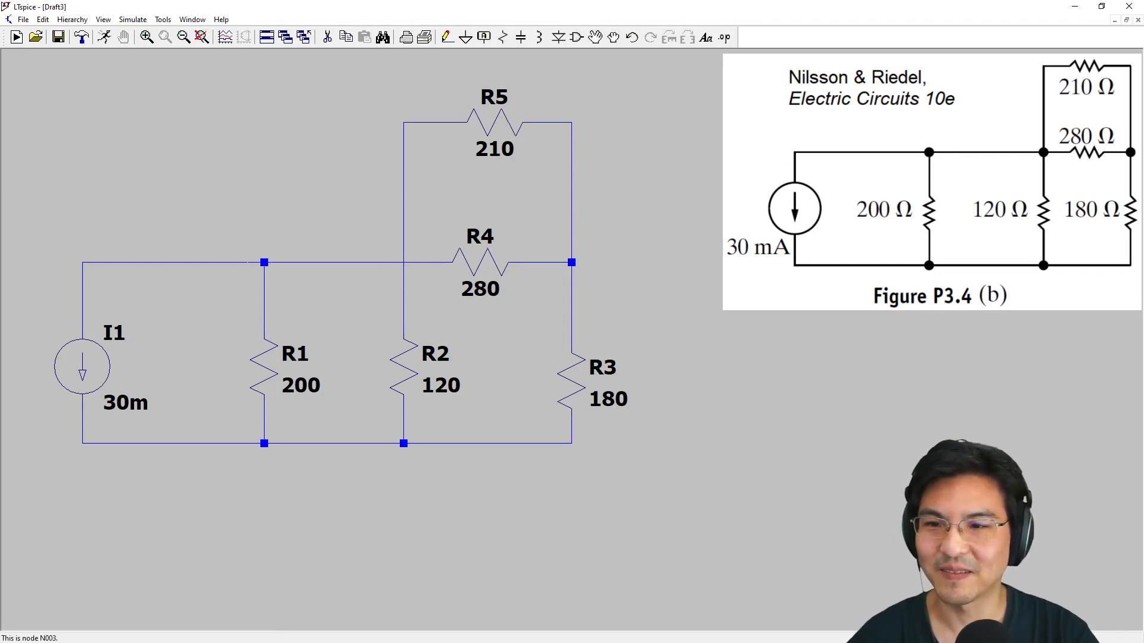
pyautogui.click(447, 36)
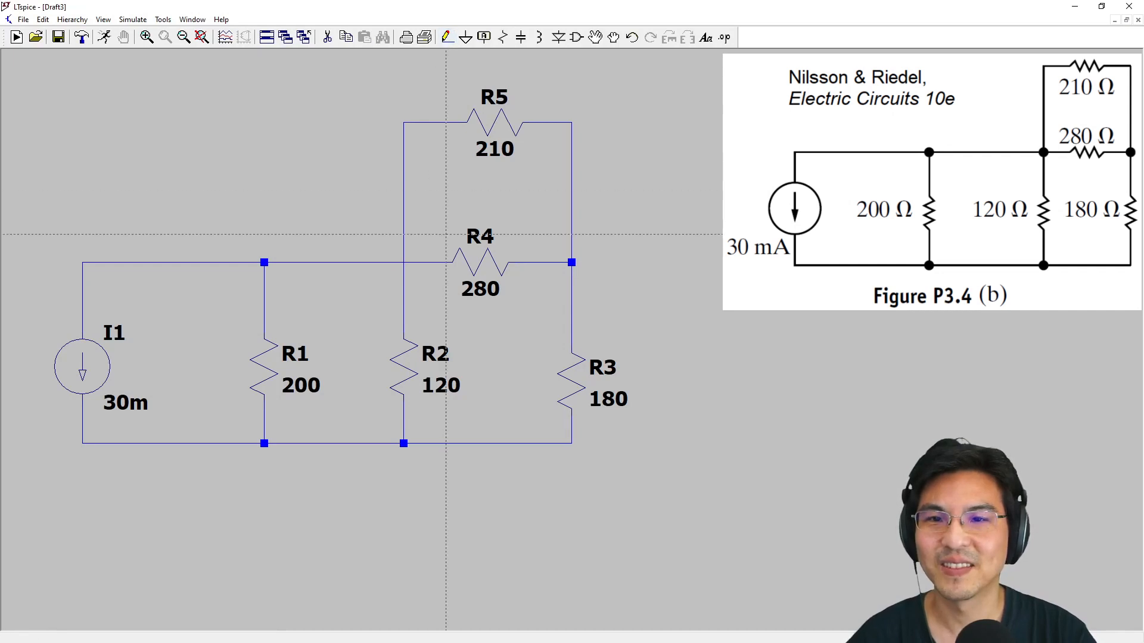
pyautogui.click(431, 263)
pyautogui.click(404, 262)
pyautogui.press('Escape')
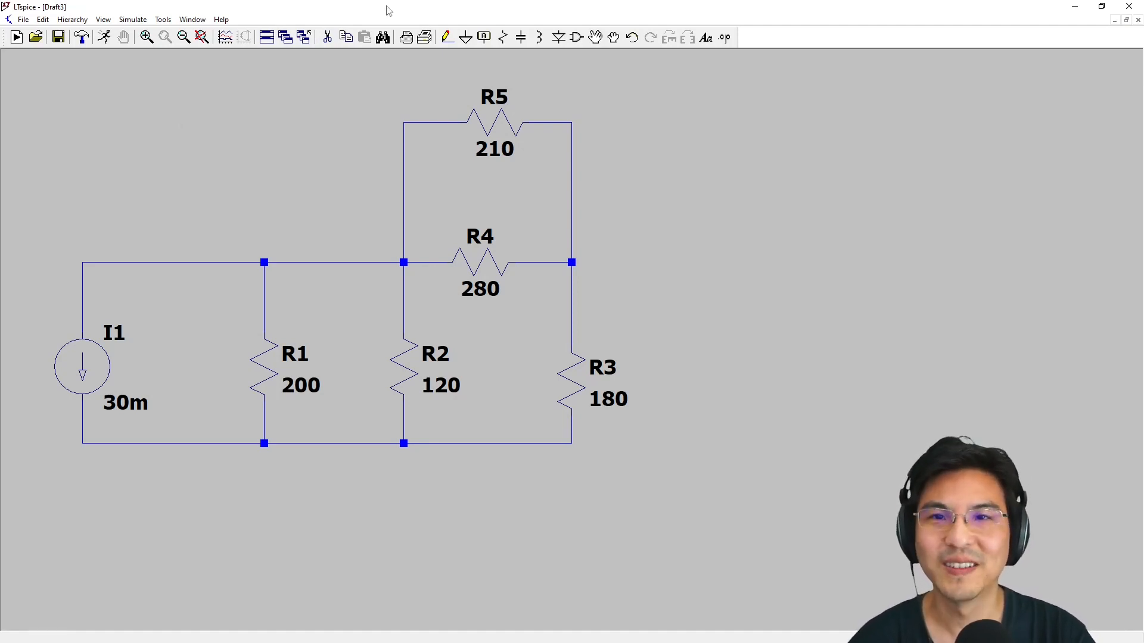
# Place a ground symbol below R1 and replace R1's short lower wire with one running straight down to the ground
pyautogui.click(466, 38)
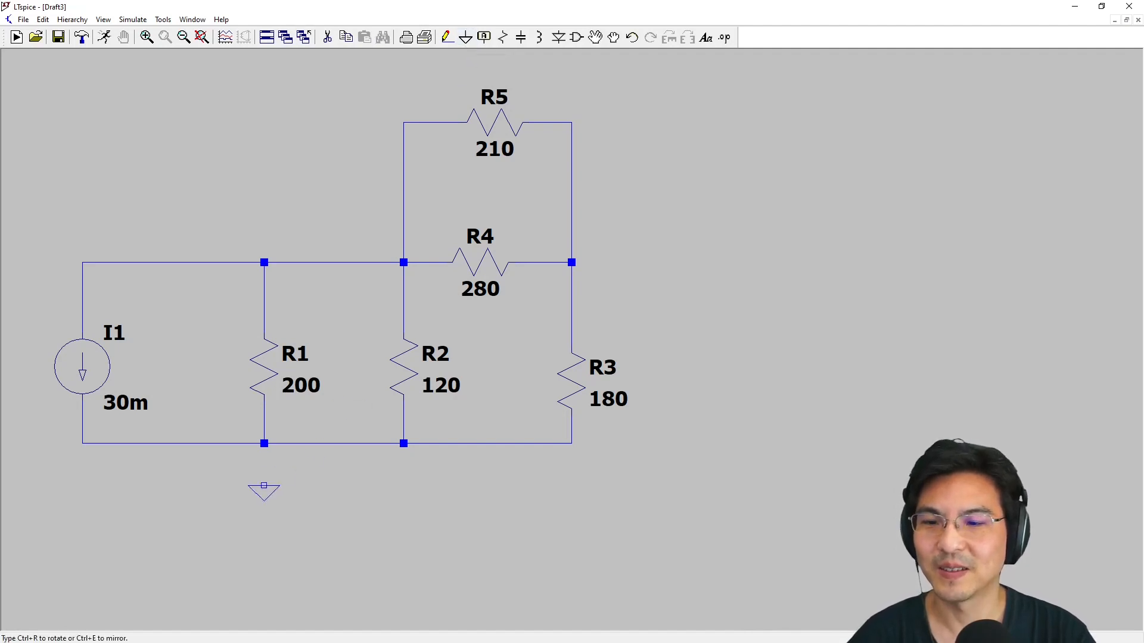
pyautogui.click(263, 499)
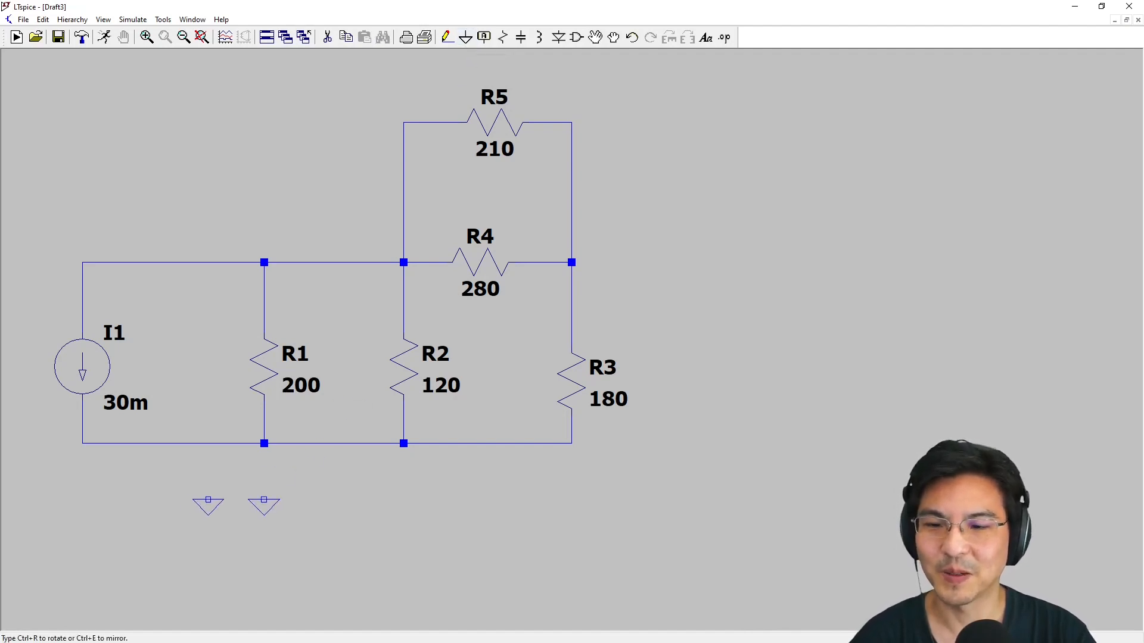
pyautogui.click(447, 38)
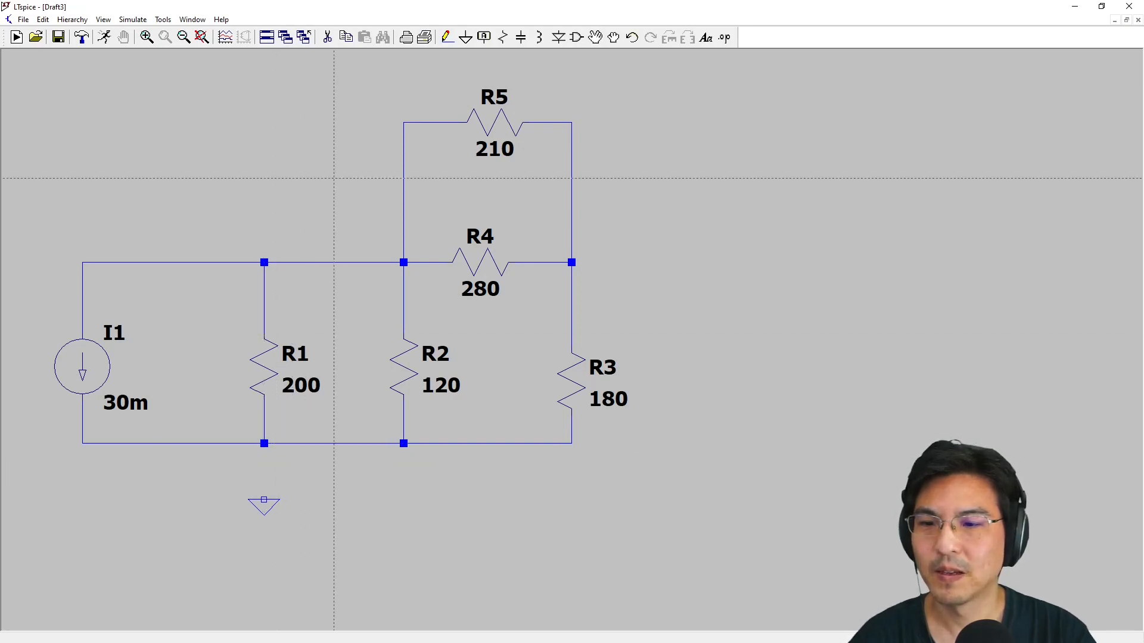
pyautogui.click(327, 37)
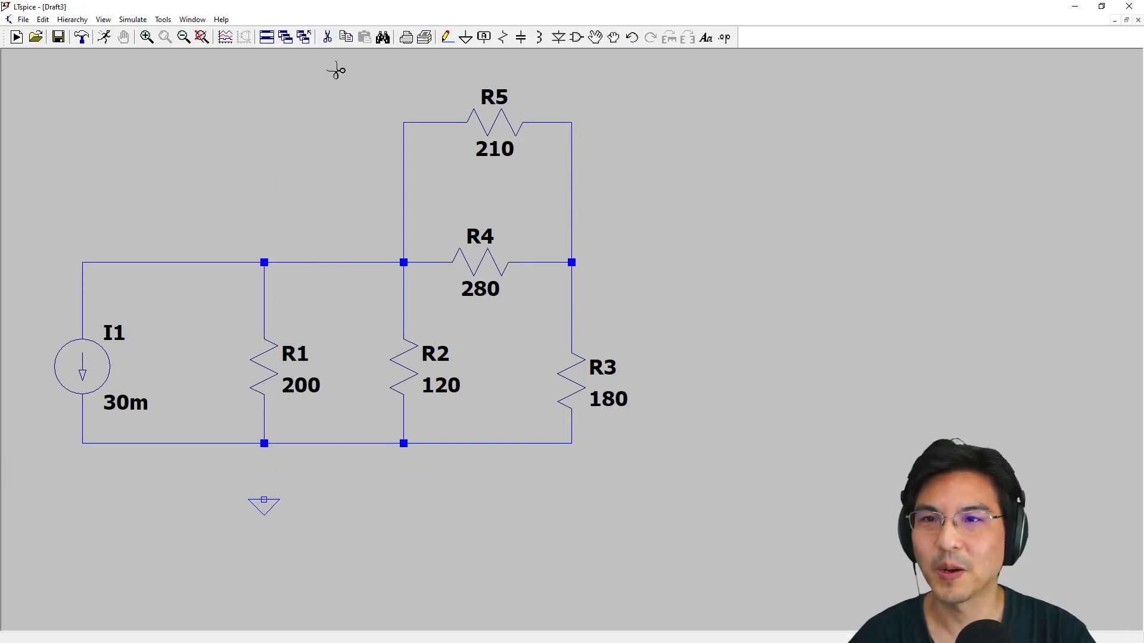
pyautogui.click(264, 423)
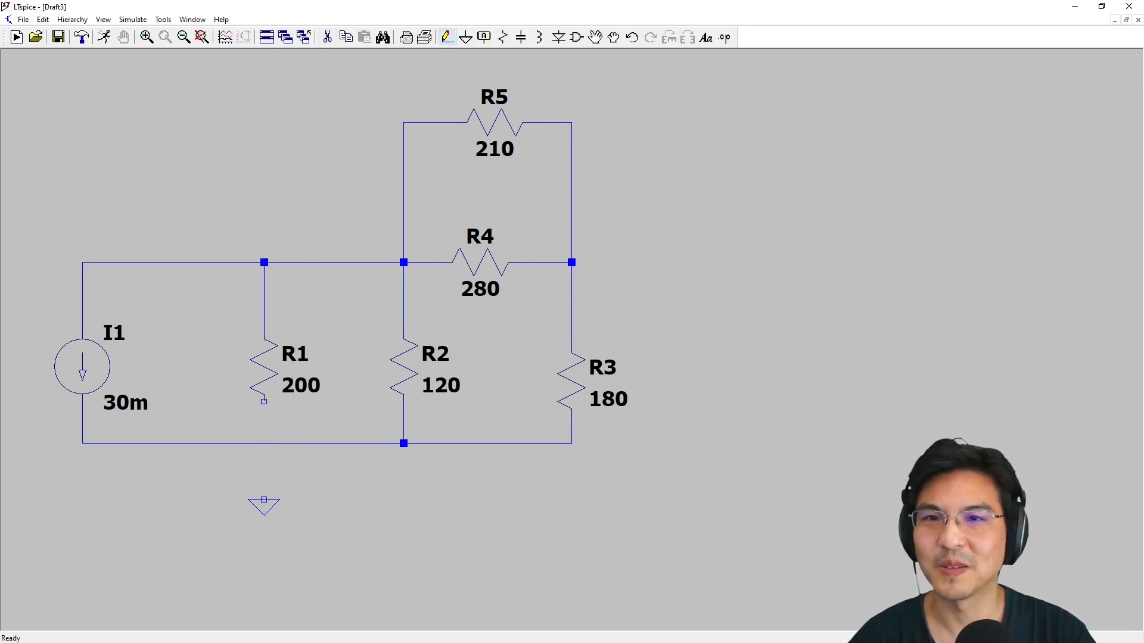
pyautogui.click(447, 38)
pyautogui.click(264, 401)
pyautogui.click(264, 499)
pyautogui.press('Escape')
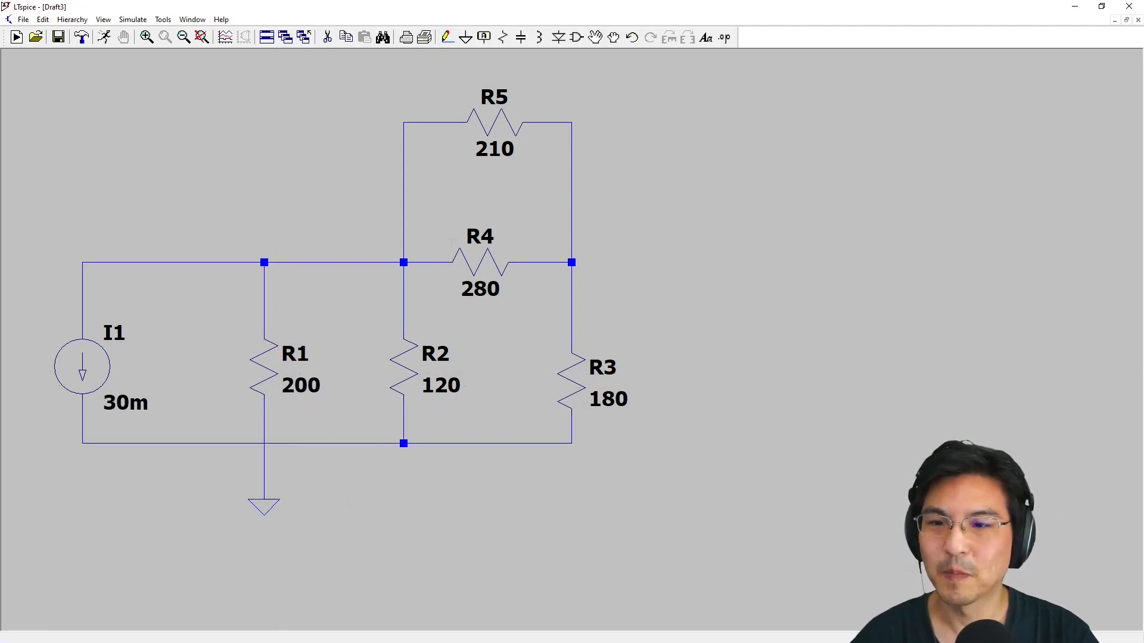
pyautogui.click(613, 37)
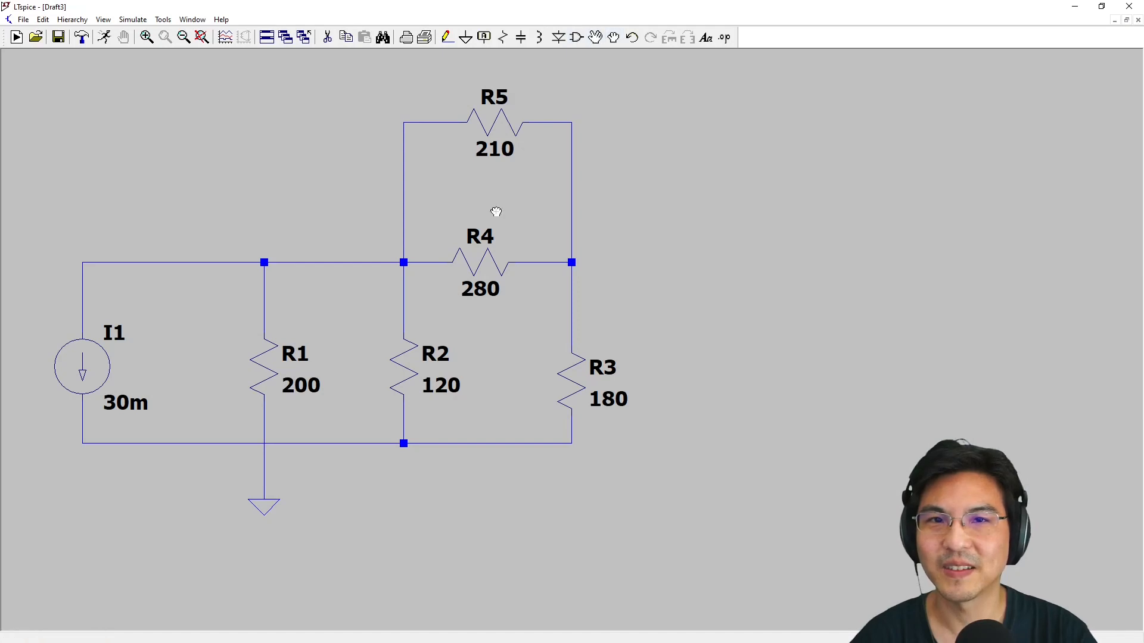
pyautogui.click(264, 500)
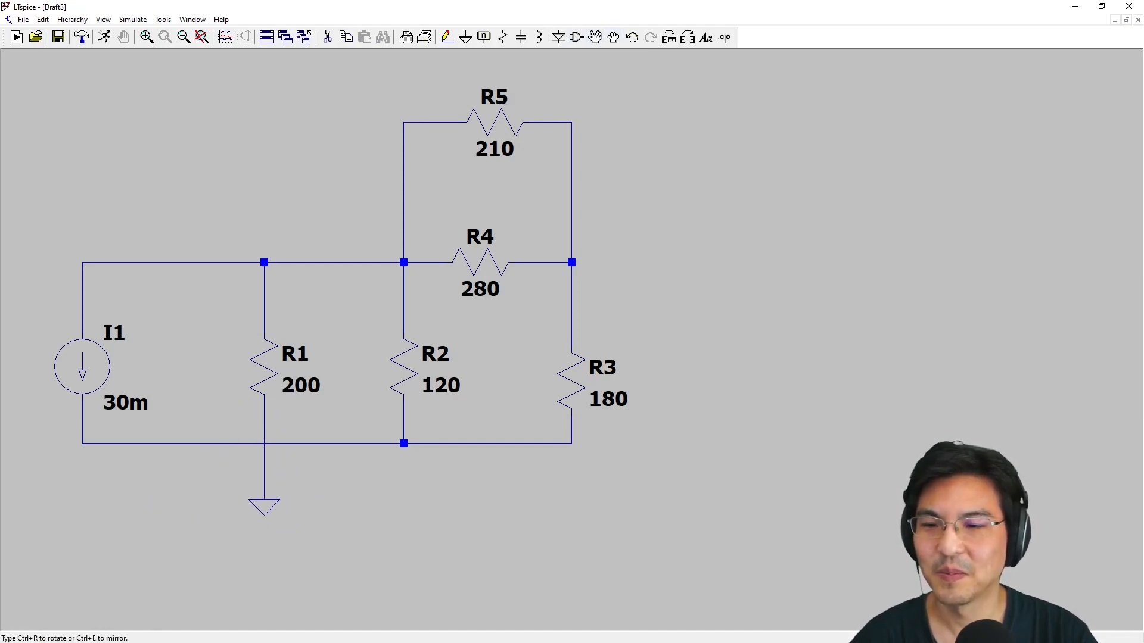
pyautogui.click(264, 501)
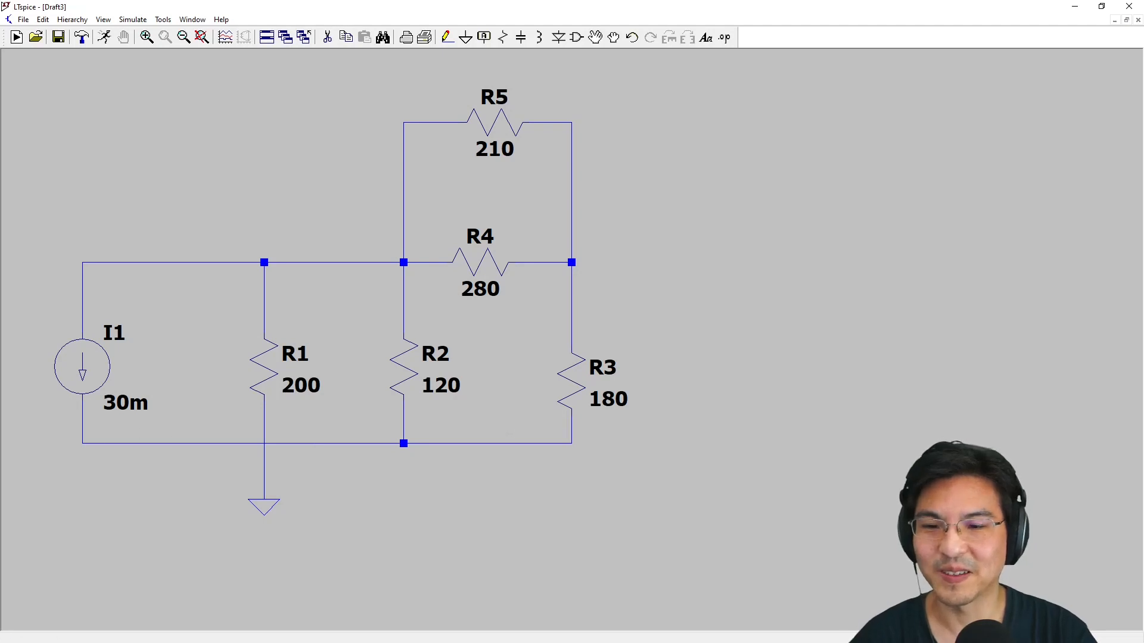
# Draw a wire from R1's lower end to the bottom wire so that the two join with the ground at a junction
pyautogui.click(447, 37)
pyautogui.click(264, 402)
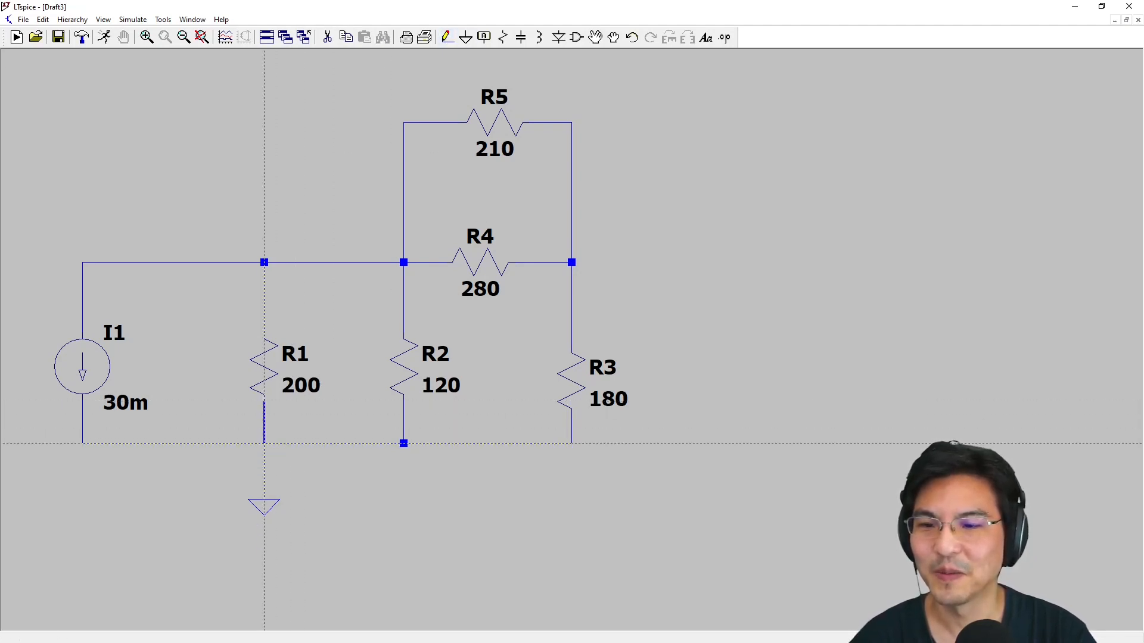
pyautogui.click(264, 443)
pyautogui.press('Escape')
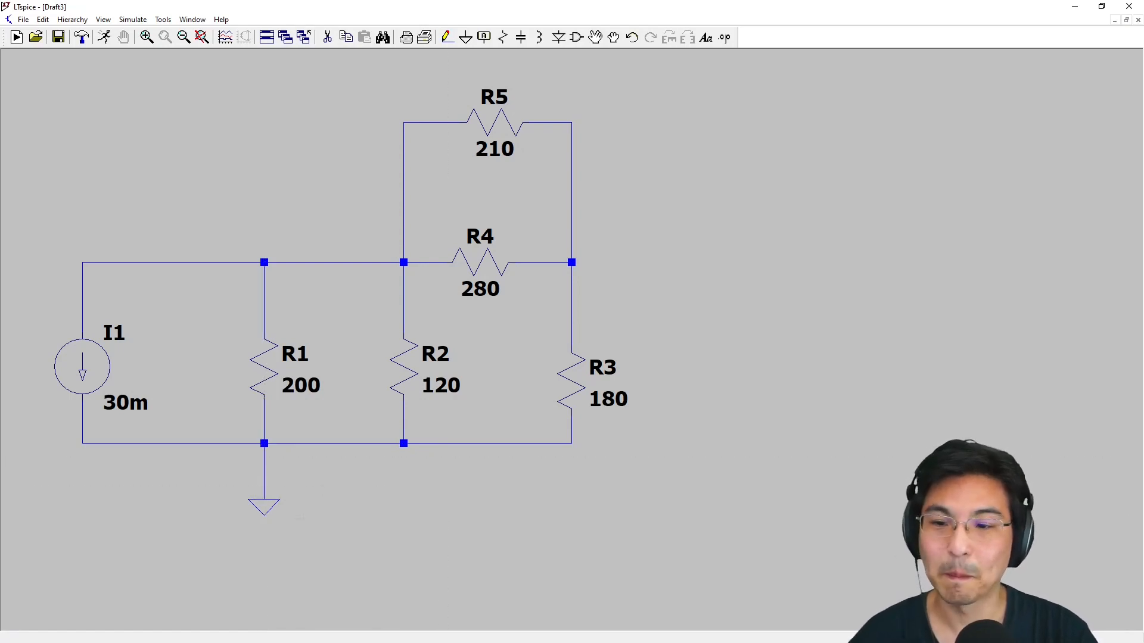
# Move the ground symbol up closer to the bottom wire, keeping it connected
pyautogui.click(614, 38)
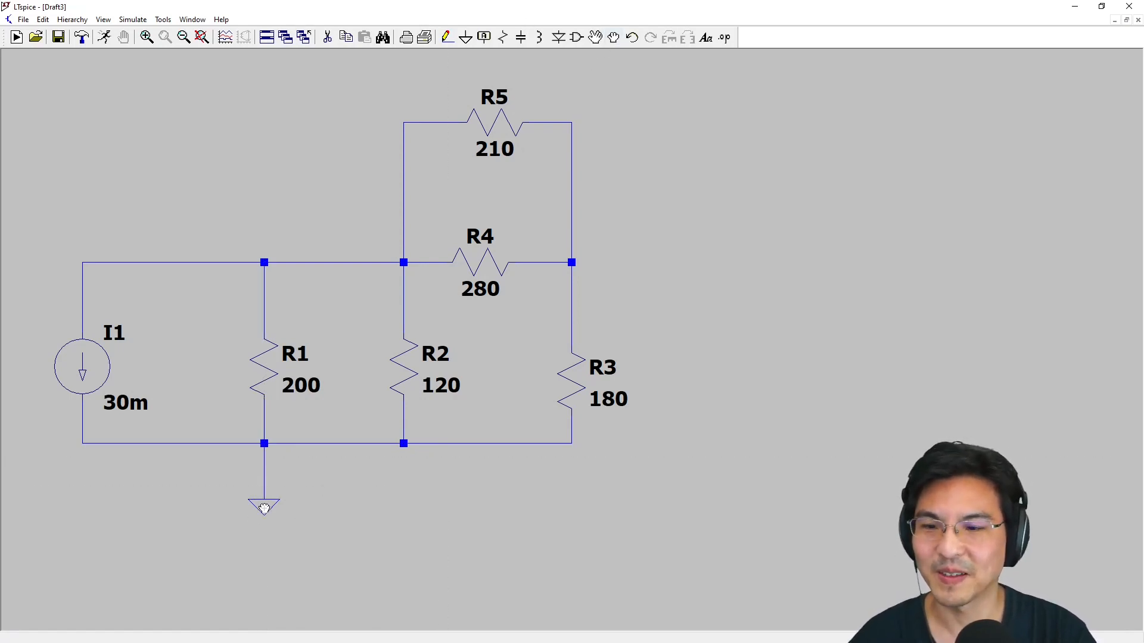
pyautogui.click(265, 508)
pyautogui.click(263, 494)
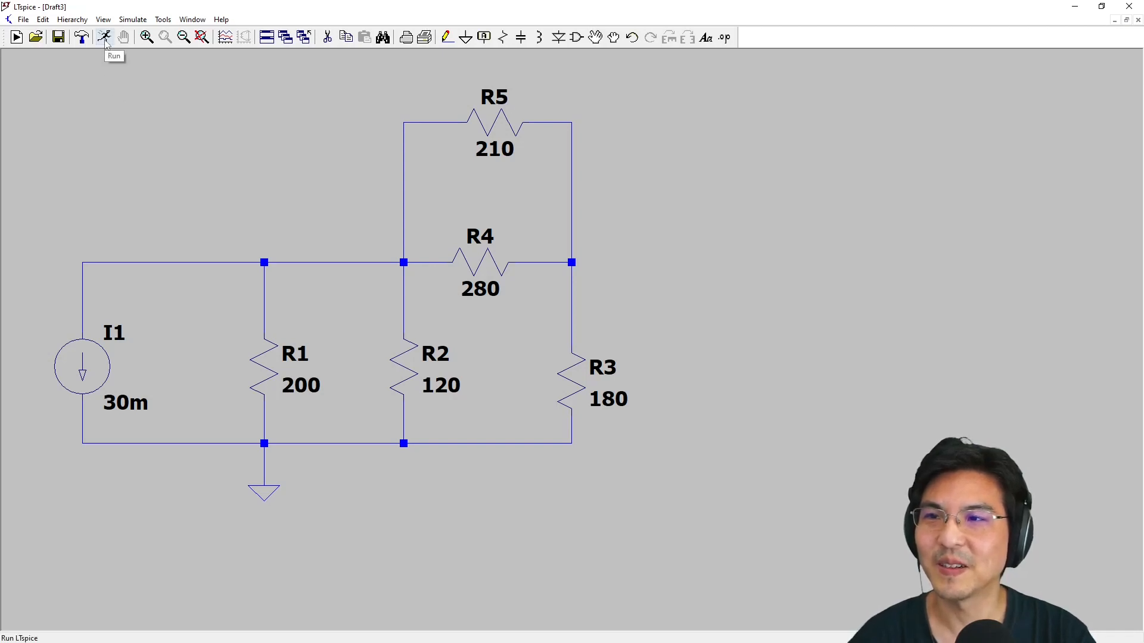
# Run a transient simulation of the circuit with a stop time of 1 second
pyautogui.click(133, 19)
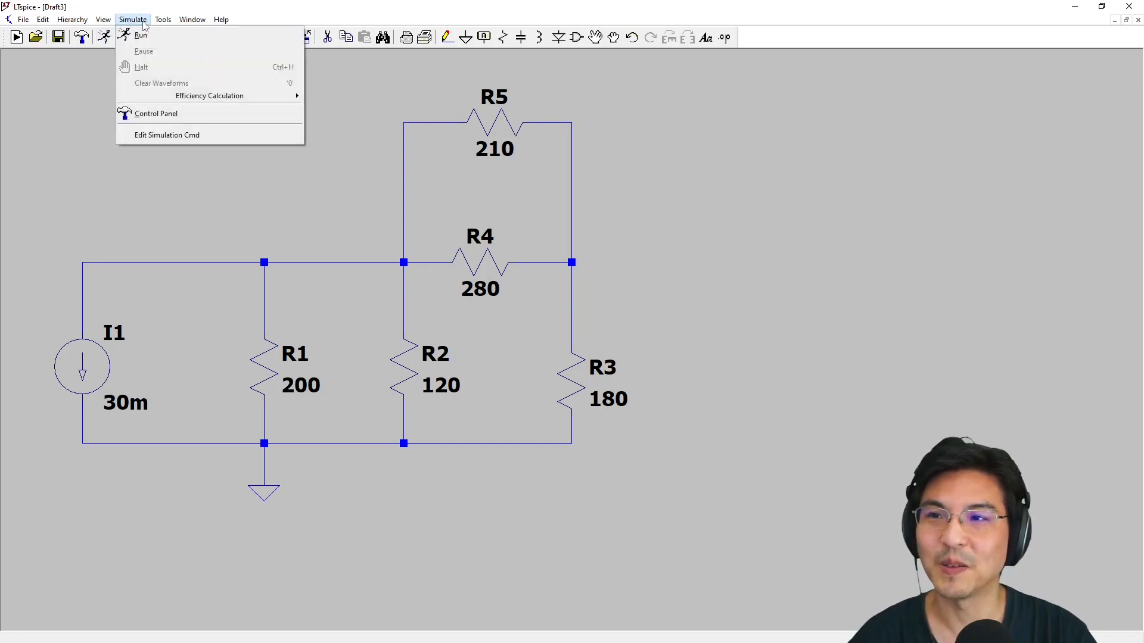
pyautogui.click(141, 37)
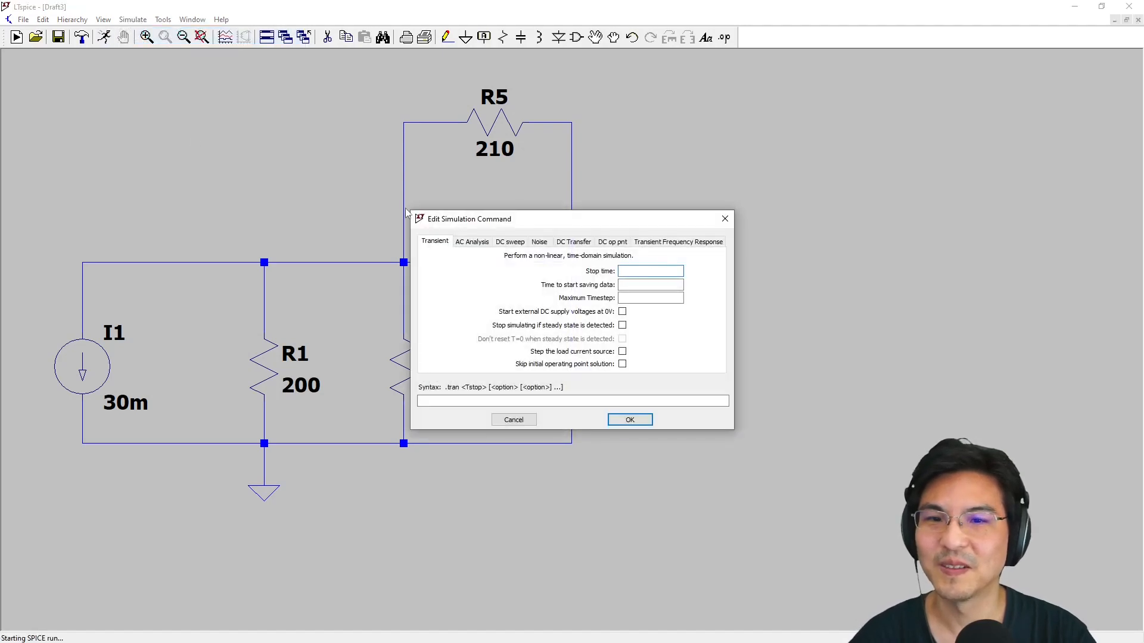
pyautogui.moveTo(531, 228); pyautogui.dragTo(343, 119)
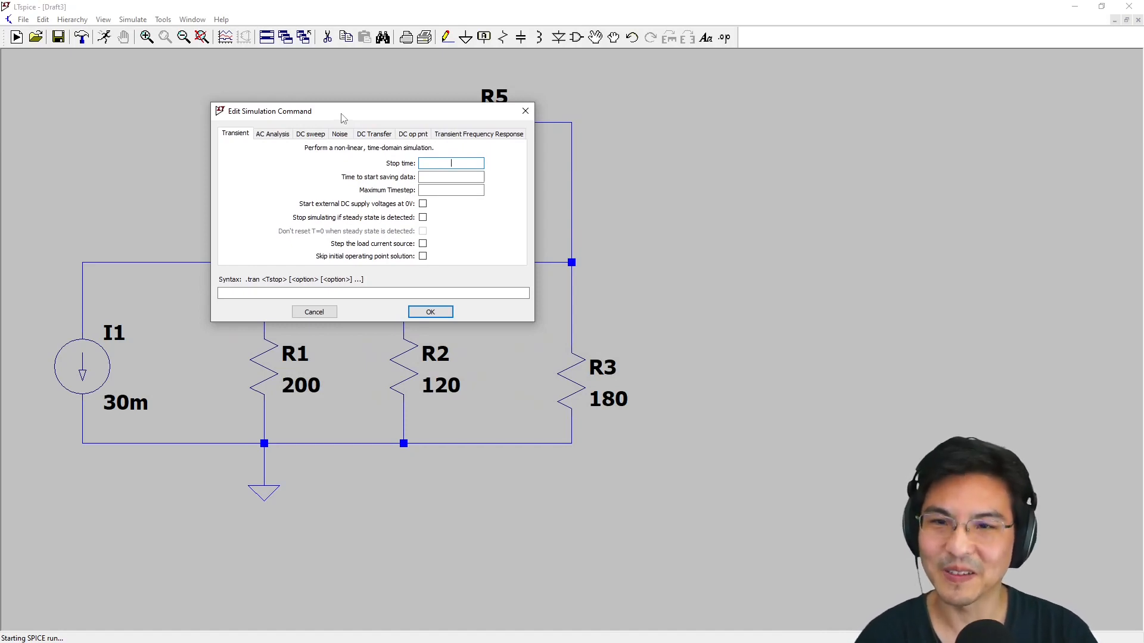
pyautogui.write('2')
pyautogui.press('Tab')
pyautogui.hotkey('shift', 'Tab')
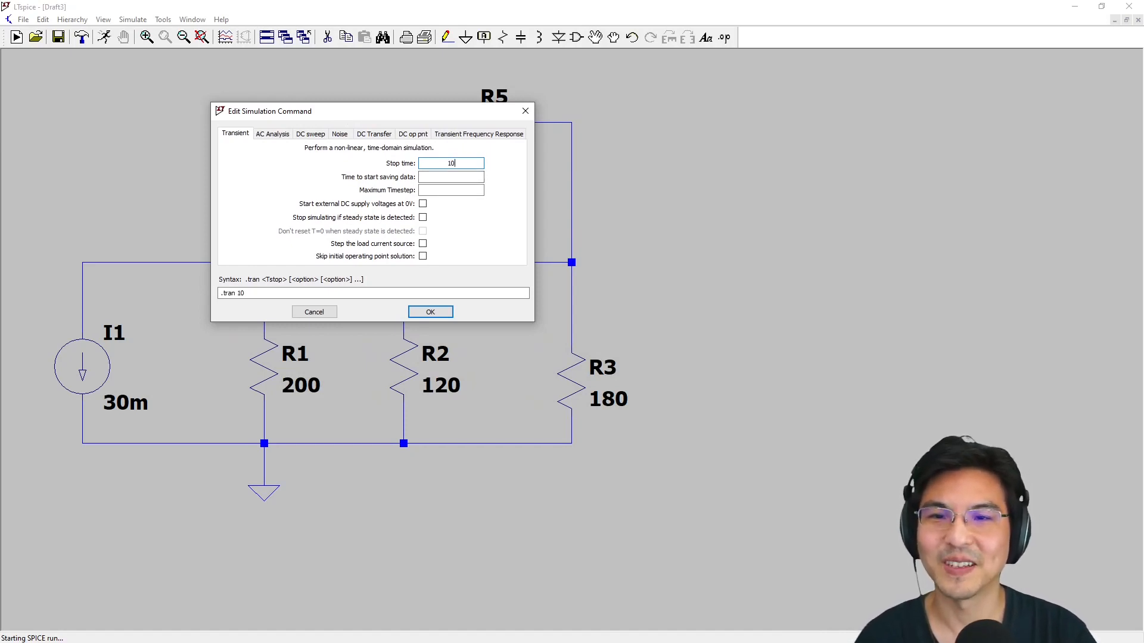
pyautogui.press('BackSpace')
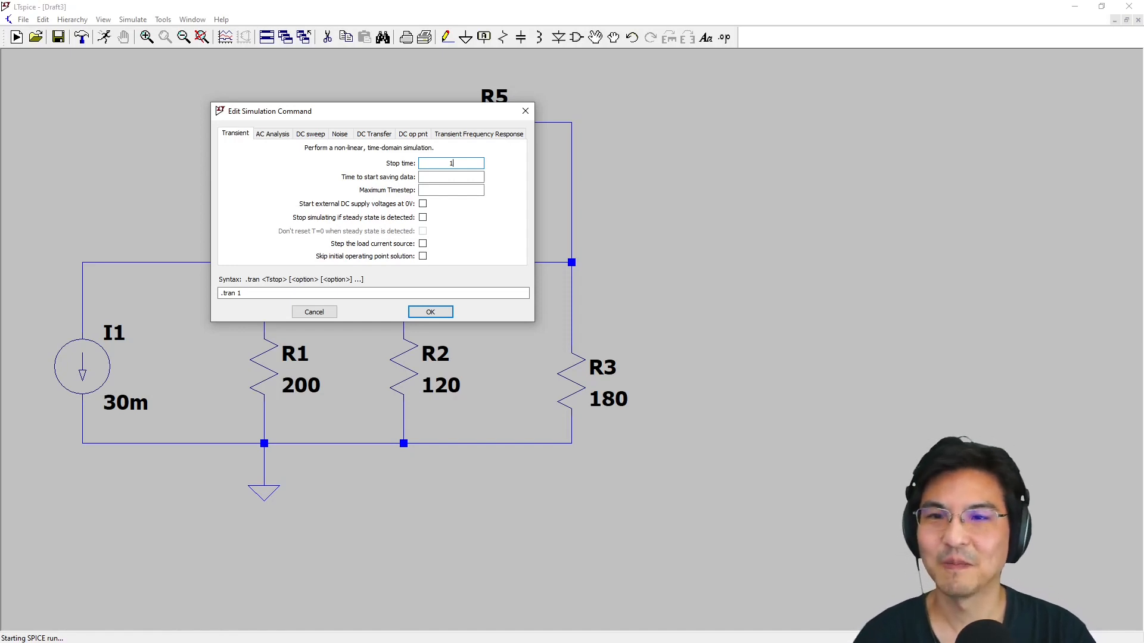
pyautogui.click(431, 311)
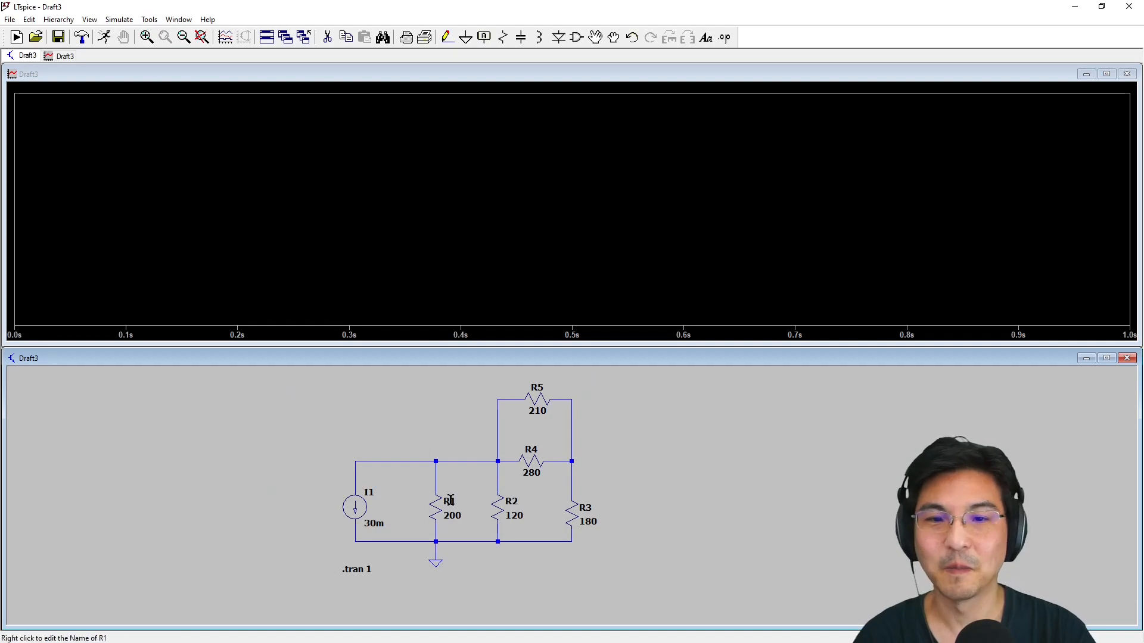
# Set the transient simulation's stop time to 5 seconds and rerun the simulation
pyautogui.scroll(6, 369, 569)
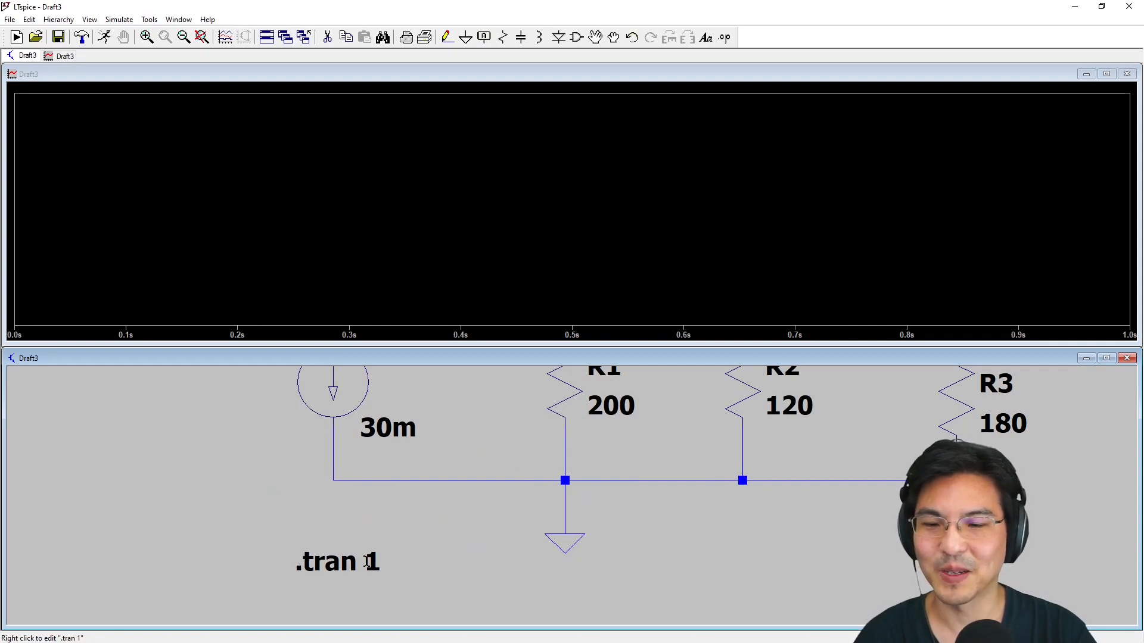
pyautogui.click(119, 21)
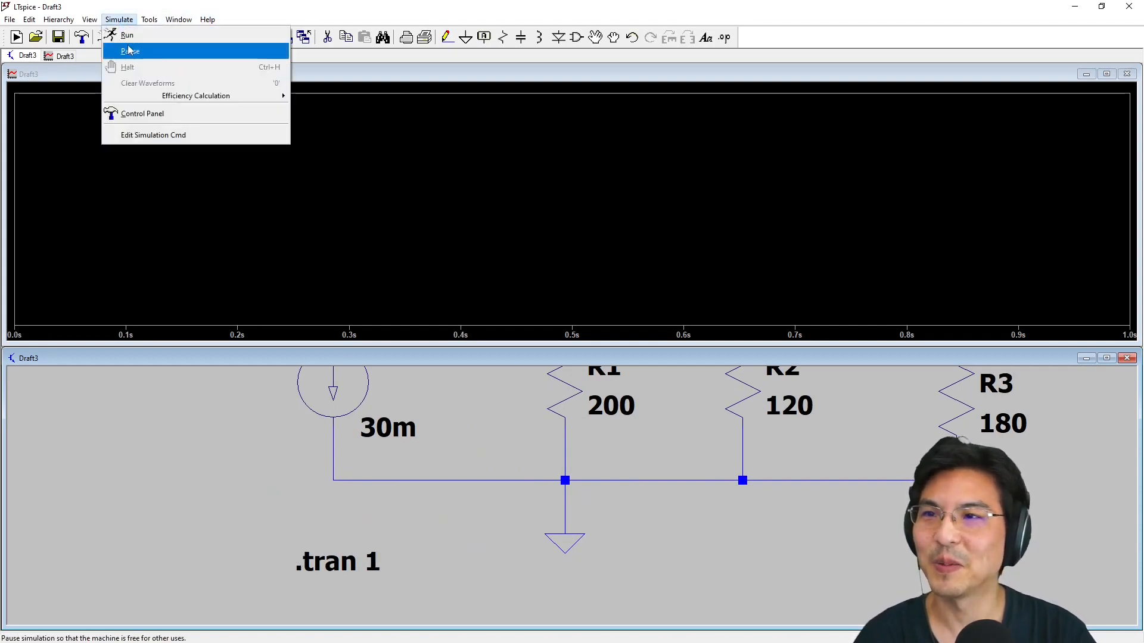
pyautogui.click(152, 136)
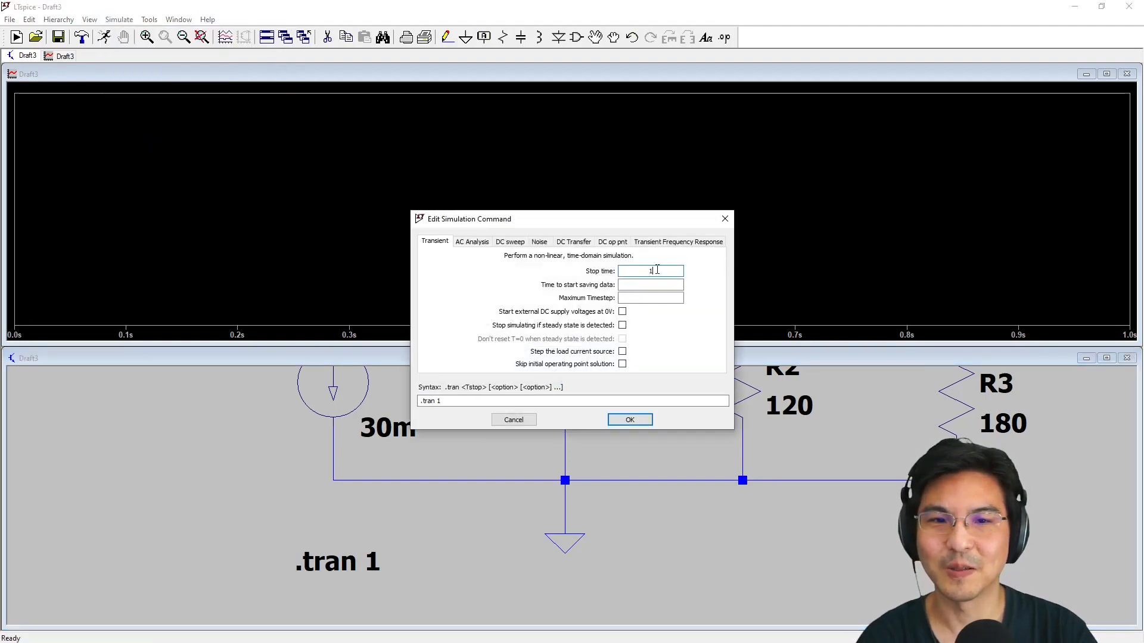
pyautogui.doubleClick(652, 271)
pyautogui.write('5')
pyautogui.click(630, 419)
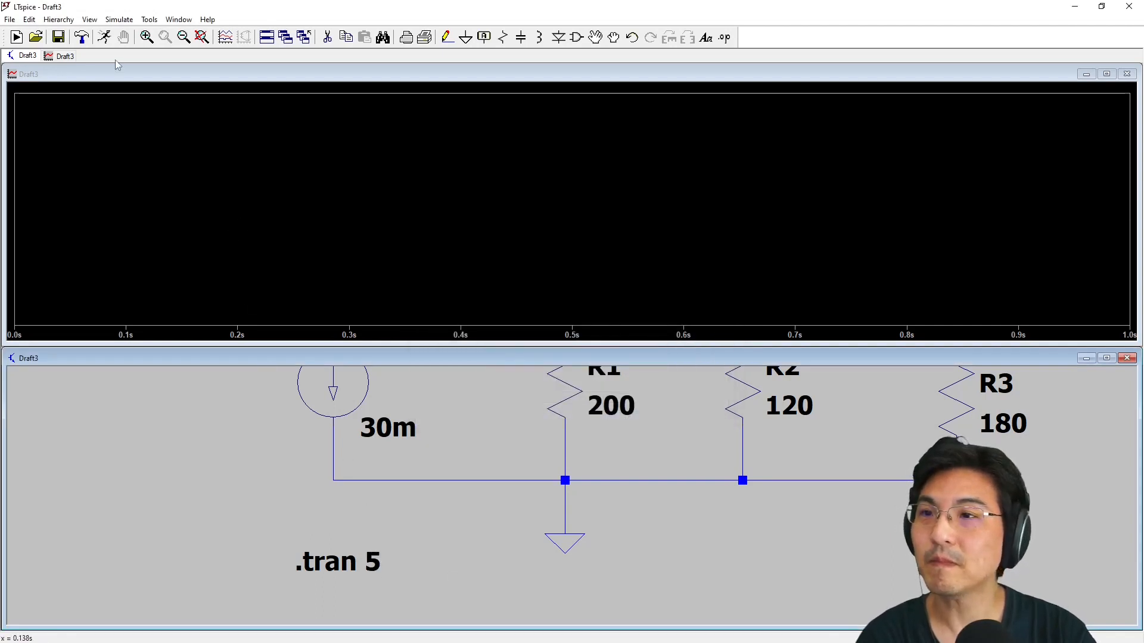
pyautogui.click(104, 37)
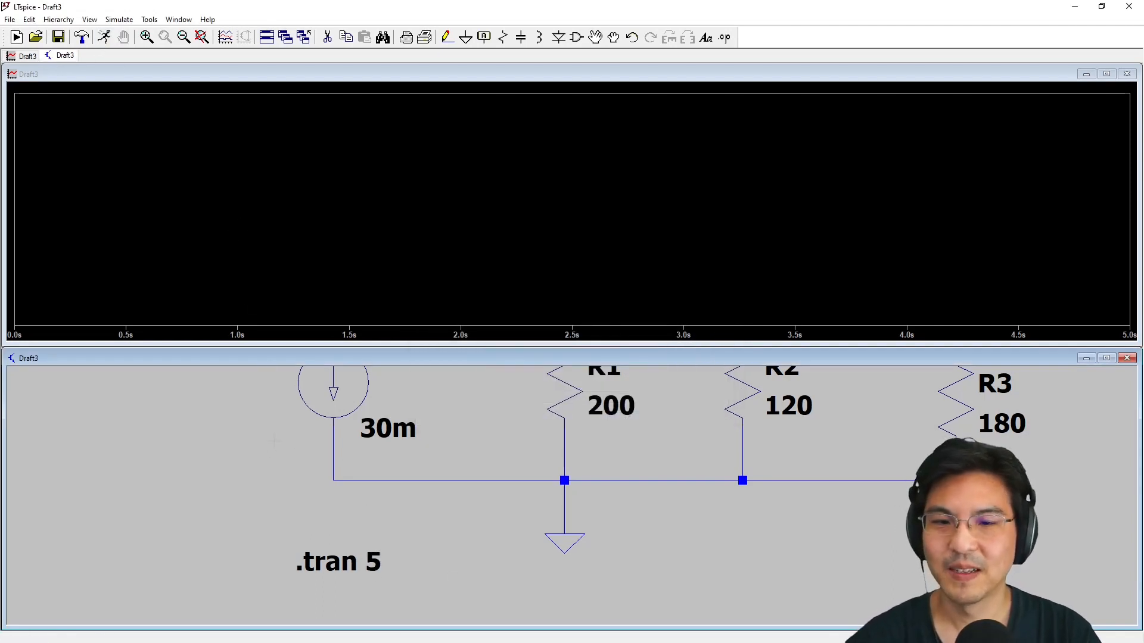
# Plot the voltage at the junction joining R2, R4 and R5
pyautogui.scroll(-2, 598, 478)
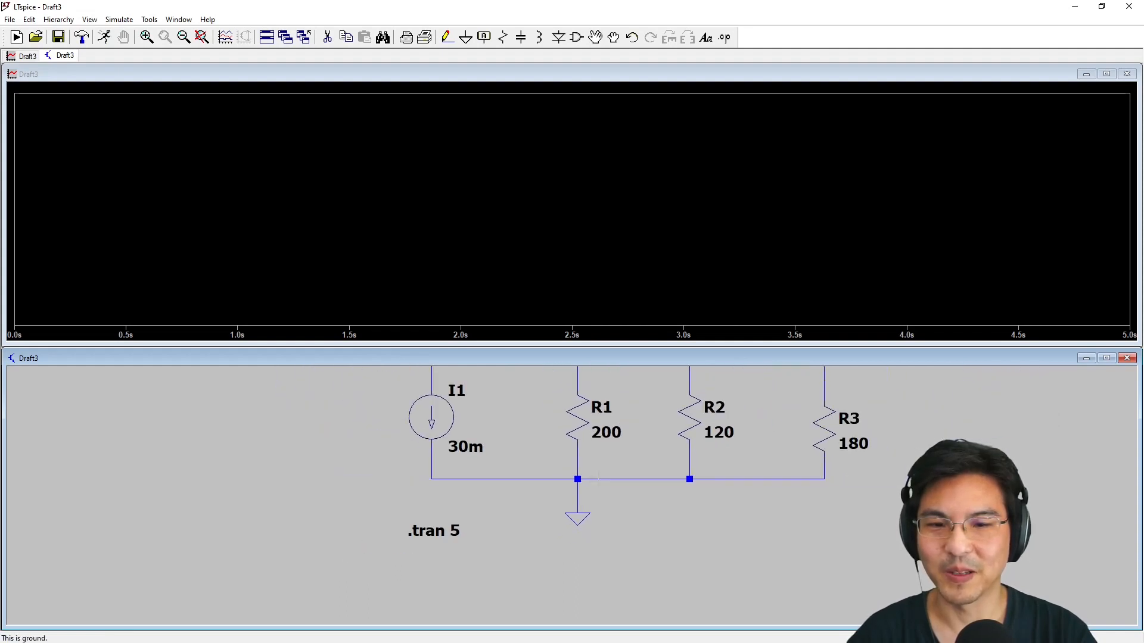
pyautogui.moveTo(620, 434); pyautogui.dragTo(319, 516)
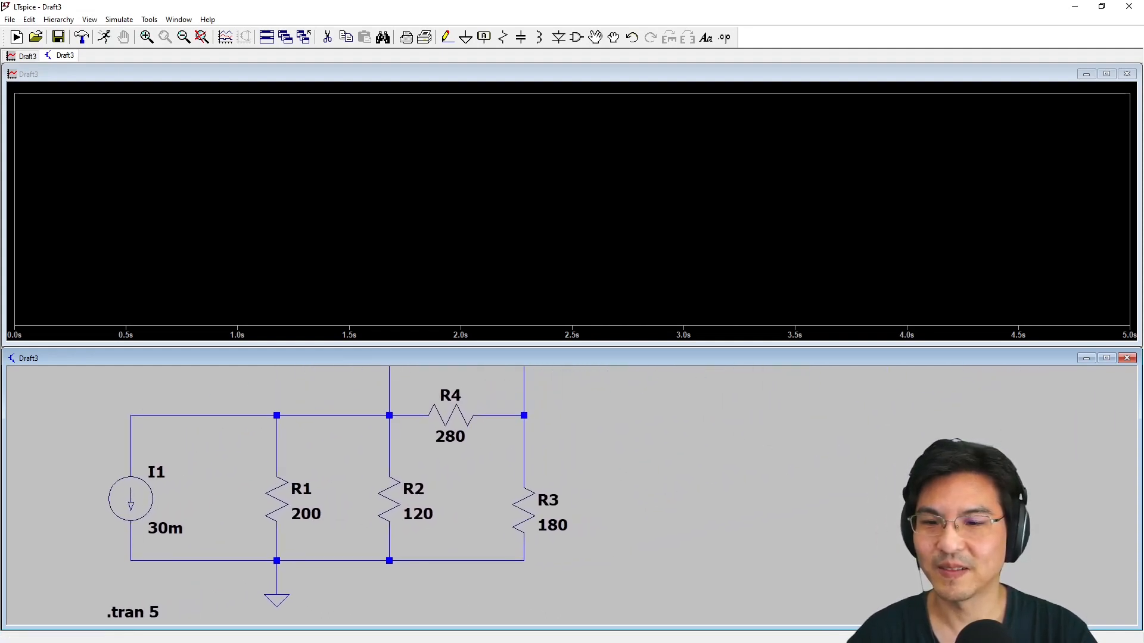
pyautogui.scroll(-1, 352, 513)
pyautogui.moveTo(353, 427); pyautogui.dragTo(333, 458)
pyautogui.scroll(-2, 332, 459)
pyautogui.scroll(-2, 332, 459)
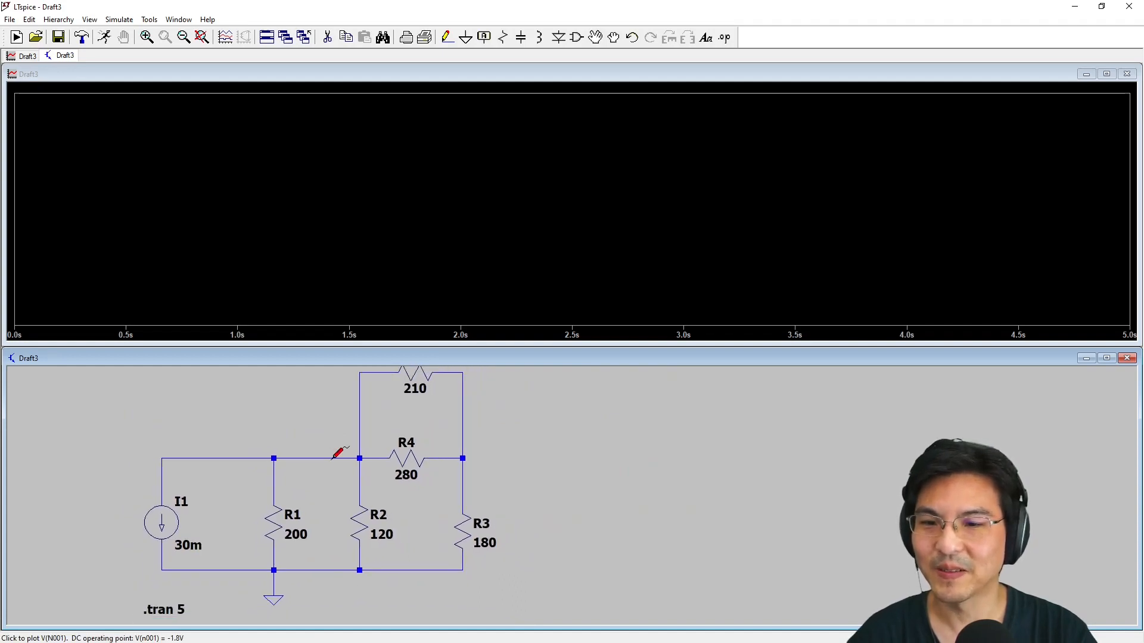
pyautogui.moveTo(304, 417); pyautogui.dragTo(304, 426)
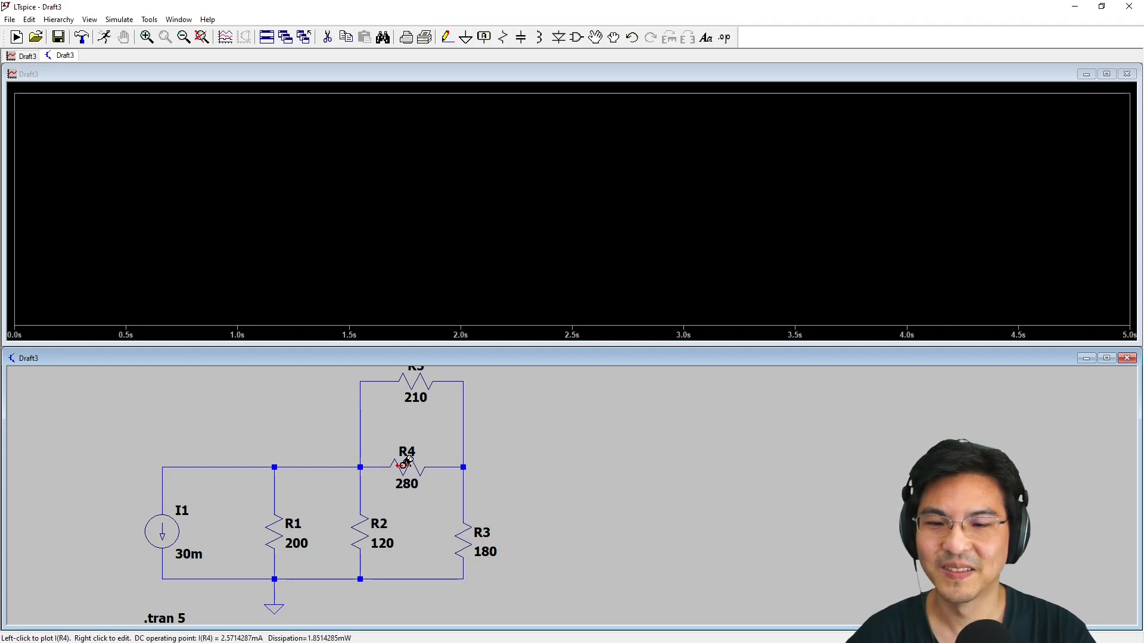
pyautogui.click(365, 462)
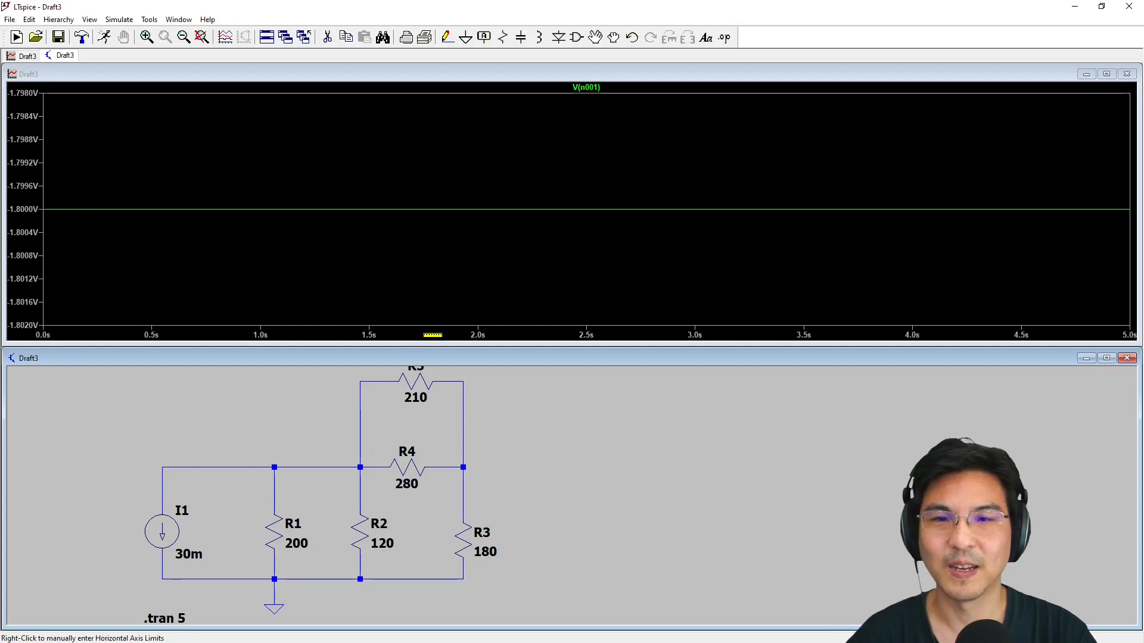
# Attach a cursor to the V(n001) trace, bring its readout over the plot and place the cursor at about 2.37 s
pyautogui.click(599, 88)
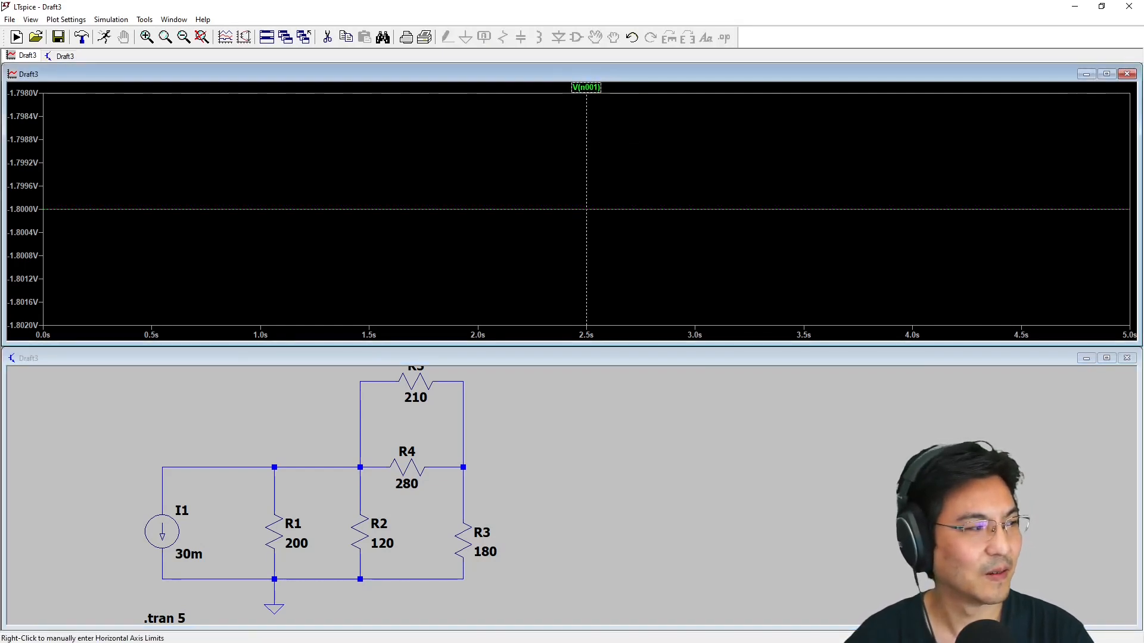
pyautogui.moveTo(1112, 358); pyautogui.dragTo(392, 122)
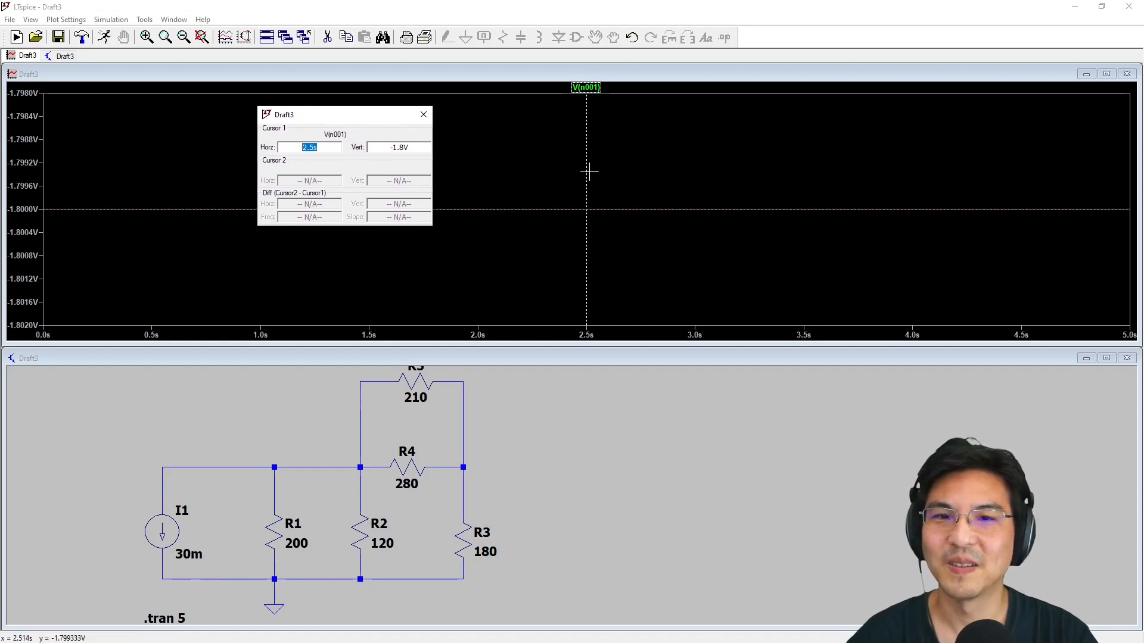
pyautogui.moveTo(588, 209); pyautogui.dragTo(557, 210)
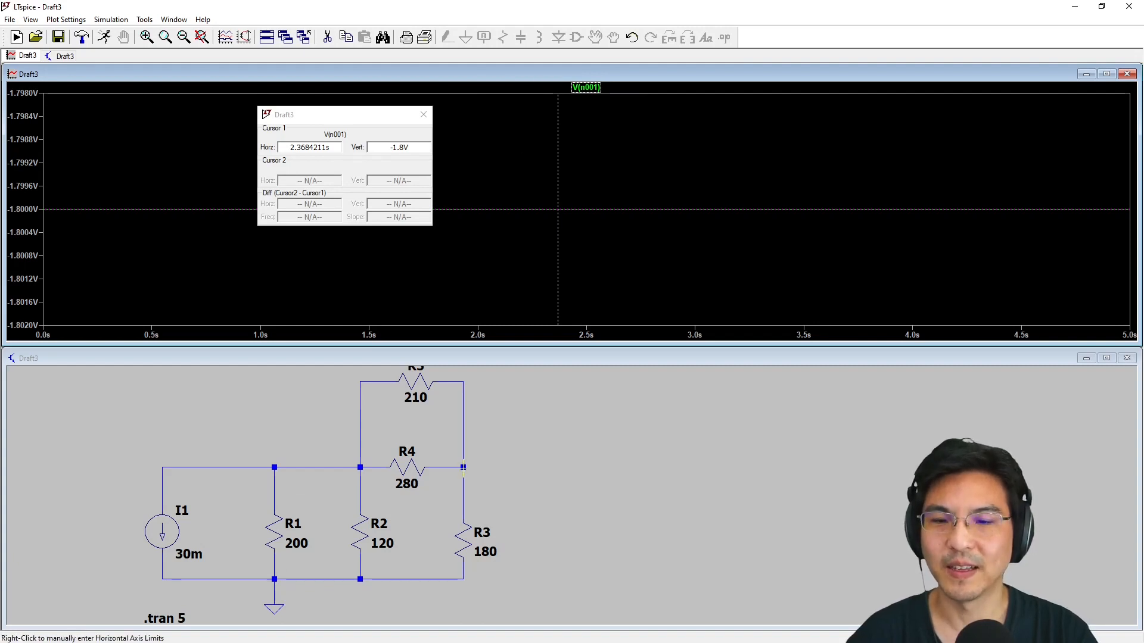
# Add the voltage at the junction of R3, R4 and R5 to the plot and attach both cursors to the V(n002) trace
pyautogui.click(505, 465)
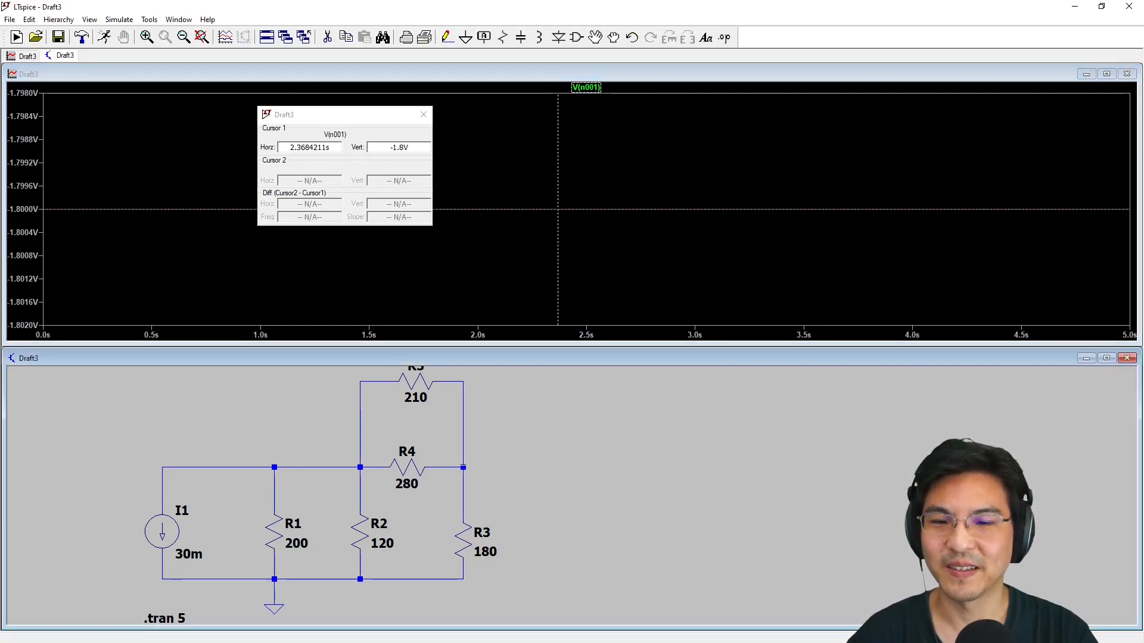
pyautogui.click(467, 463)
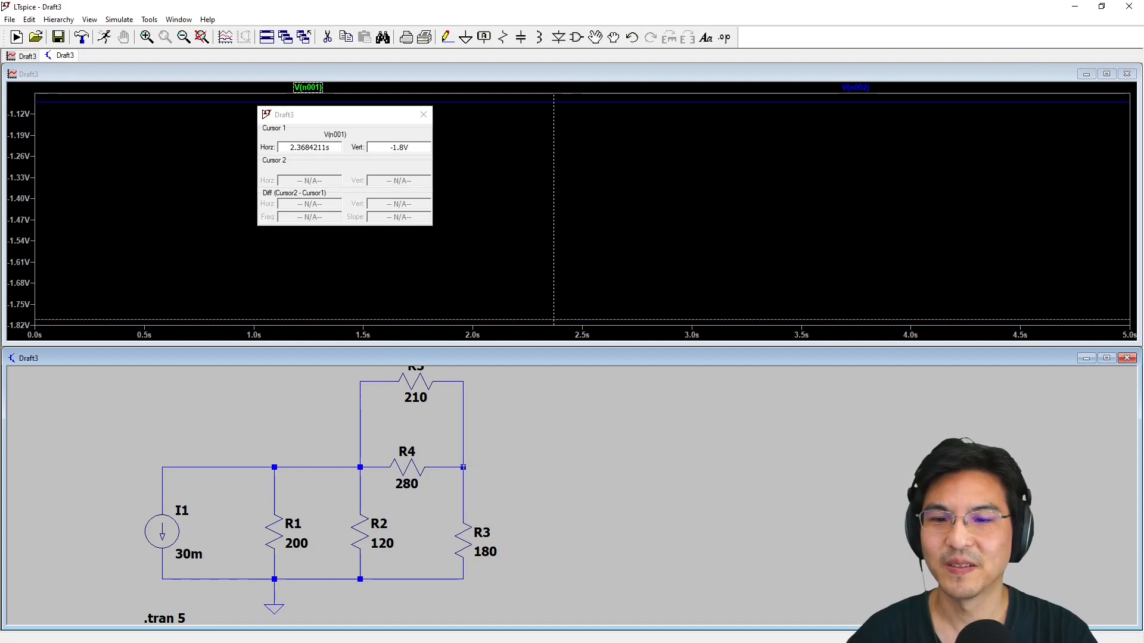
pyautogui.click(858, 91)
pyautogui.click(858, 92)
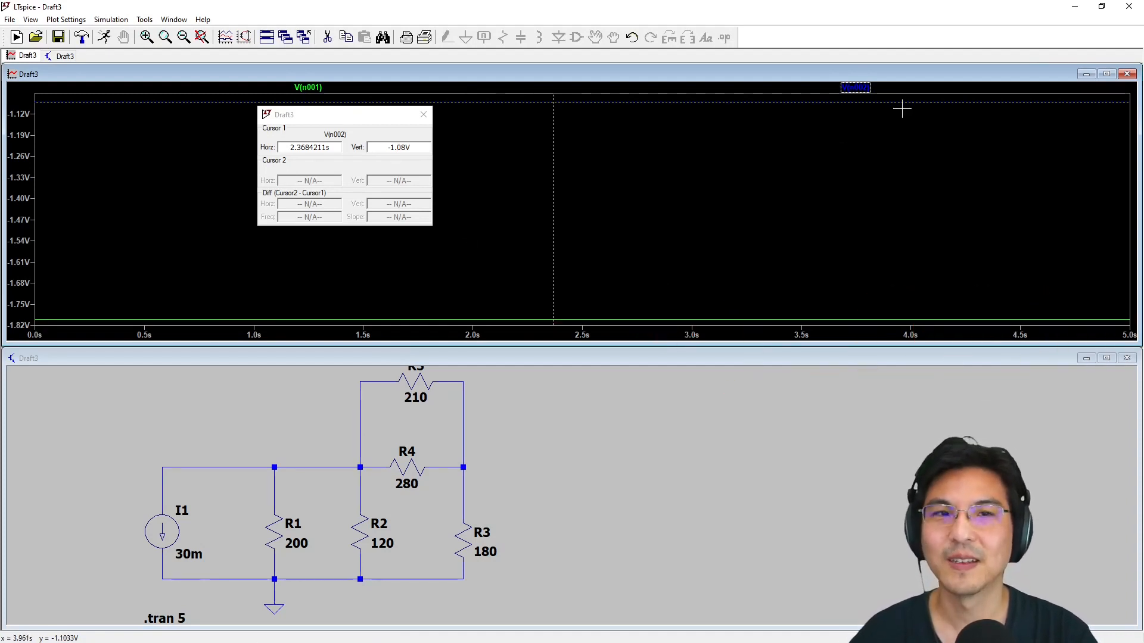
pyautogui.click(859, 88)
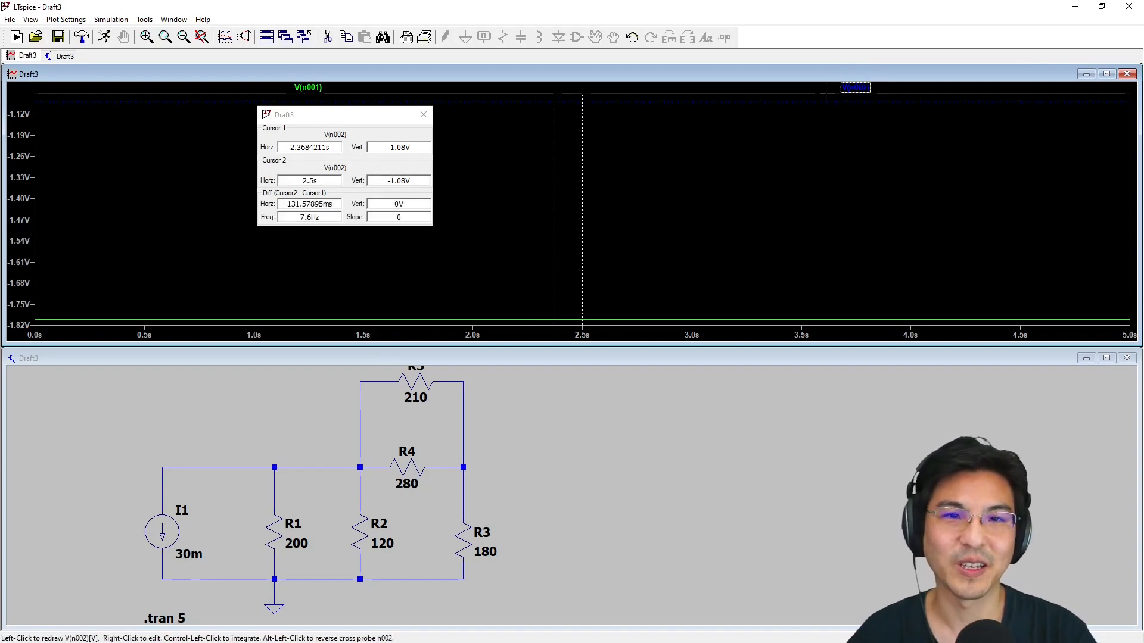
# Measure the vertical difference between V(n001) and V(n002) with cursor 1 at about 2.10 s and cursor 2 at about 2.79 s
pyautogui.click(308, 87)
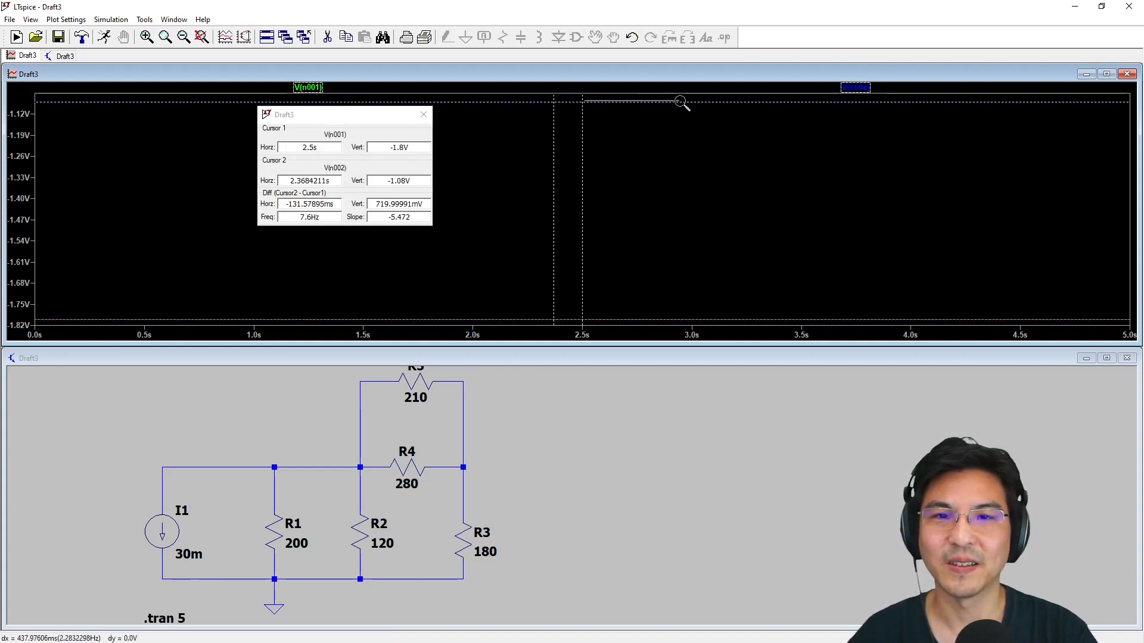
pyautogui.moveTo(583, 105); pyautogui.dragTo(645, 182)
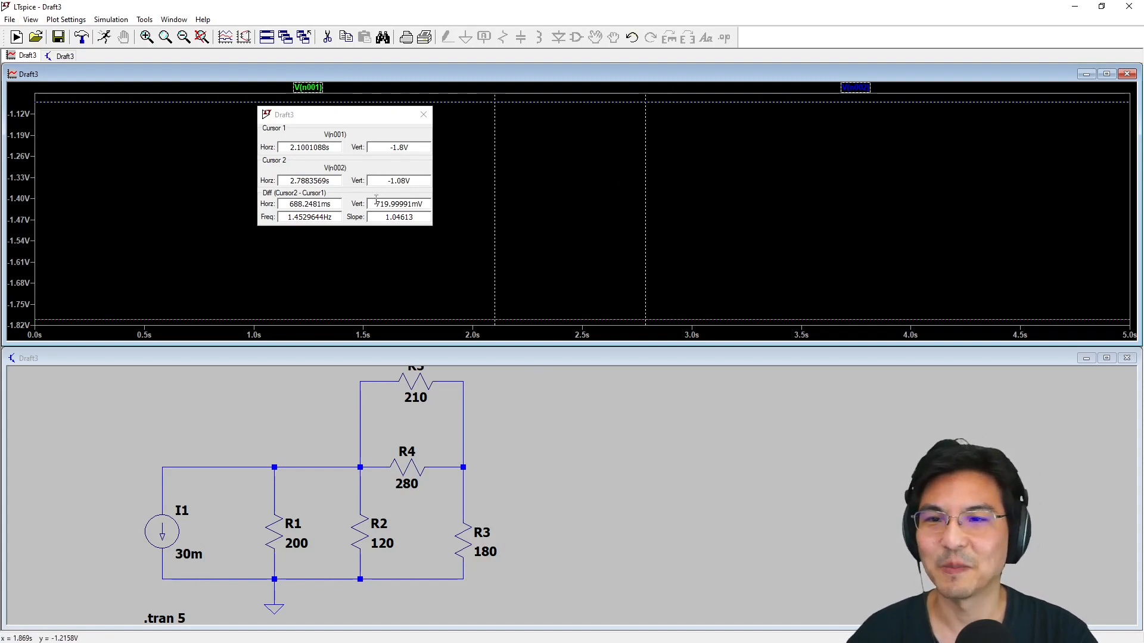
pyautogui.moveTo(376, 203); pyautogui.dragTo(424, 203)
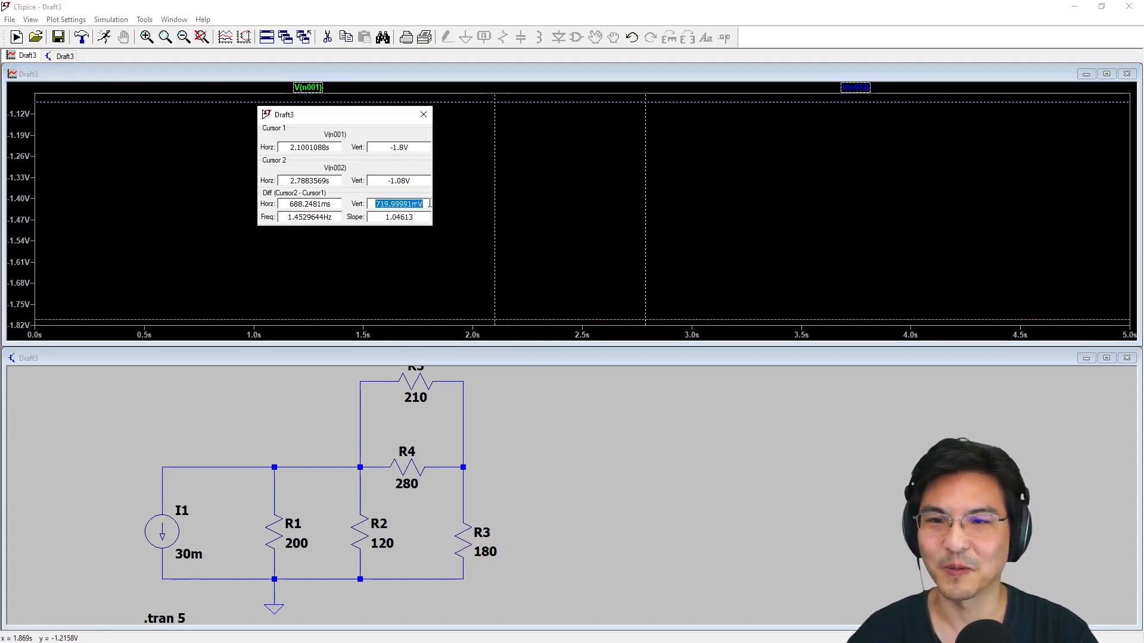
pyautogui.click(429, 209)
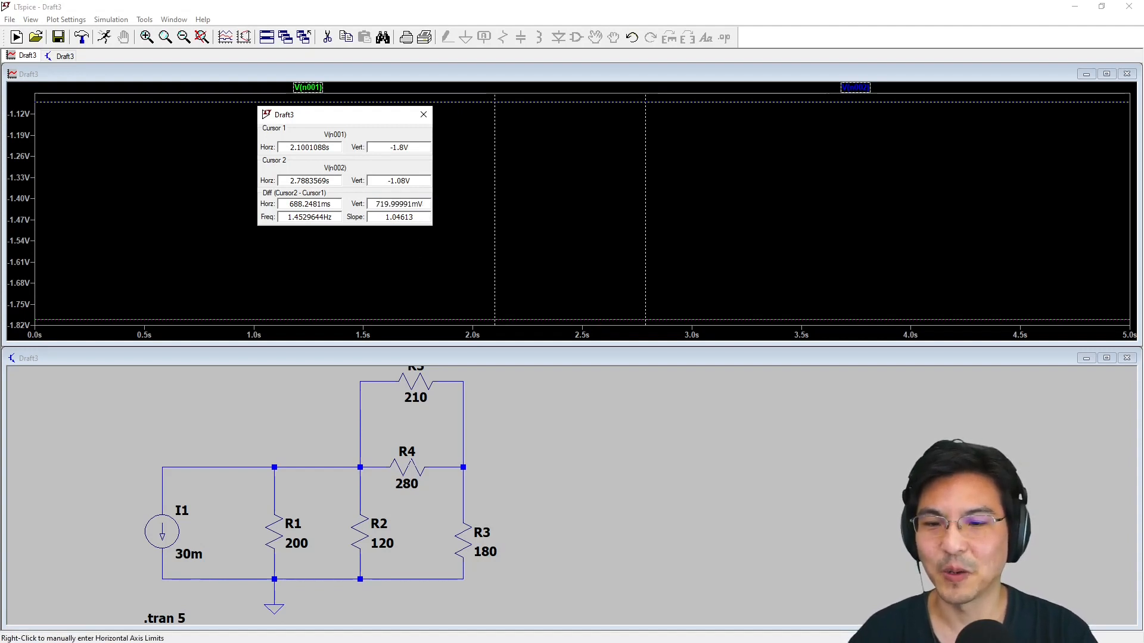
# Plot only the voltage at the R2–R4 junction, replace it with the current through source I1, and read the cursor value
pyautogui.click(467, 465)
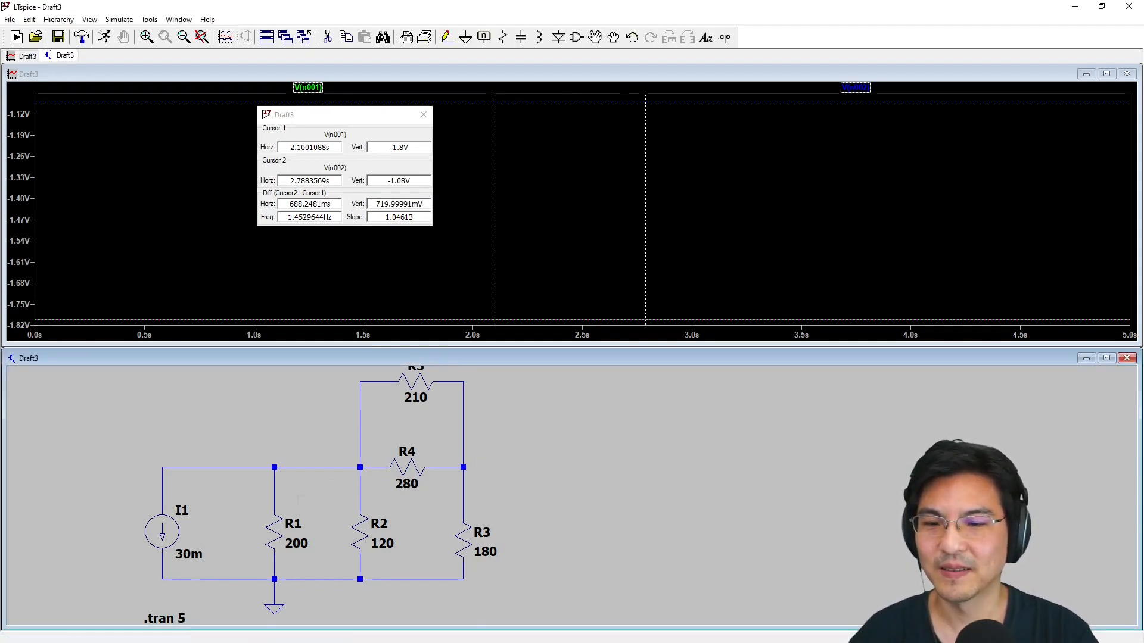
pyautogui.click(365, 462)
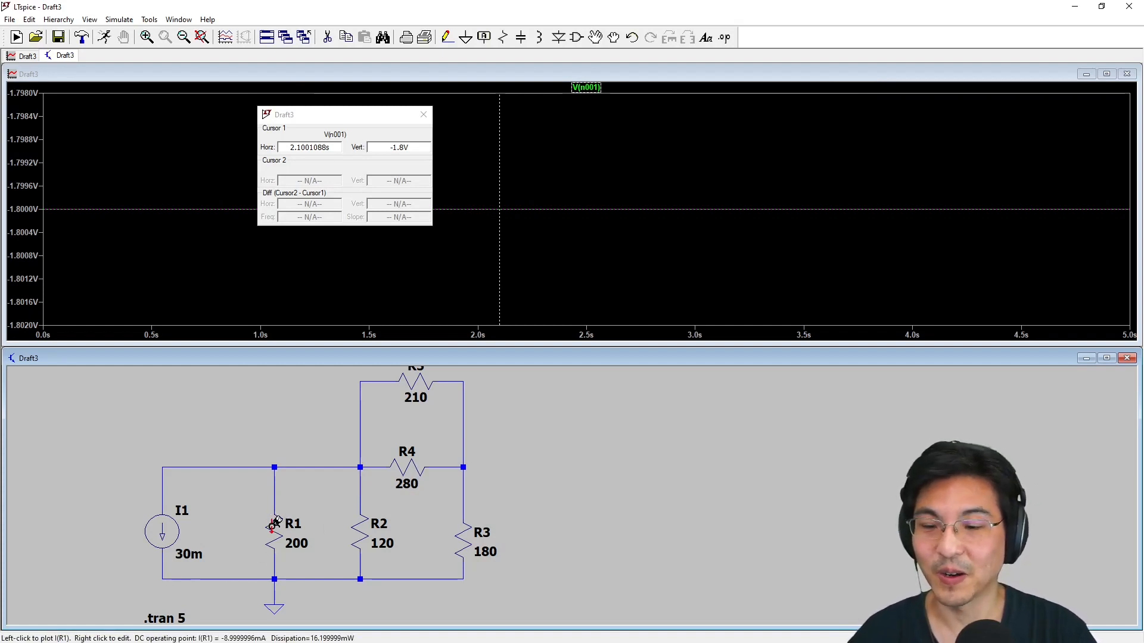
pyautogui.click(166, 527)
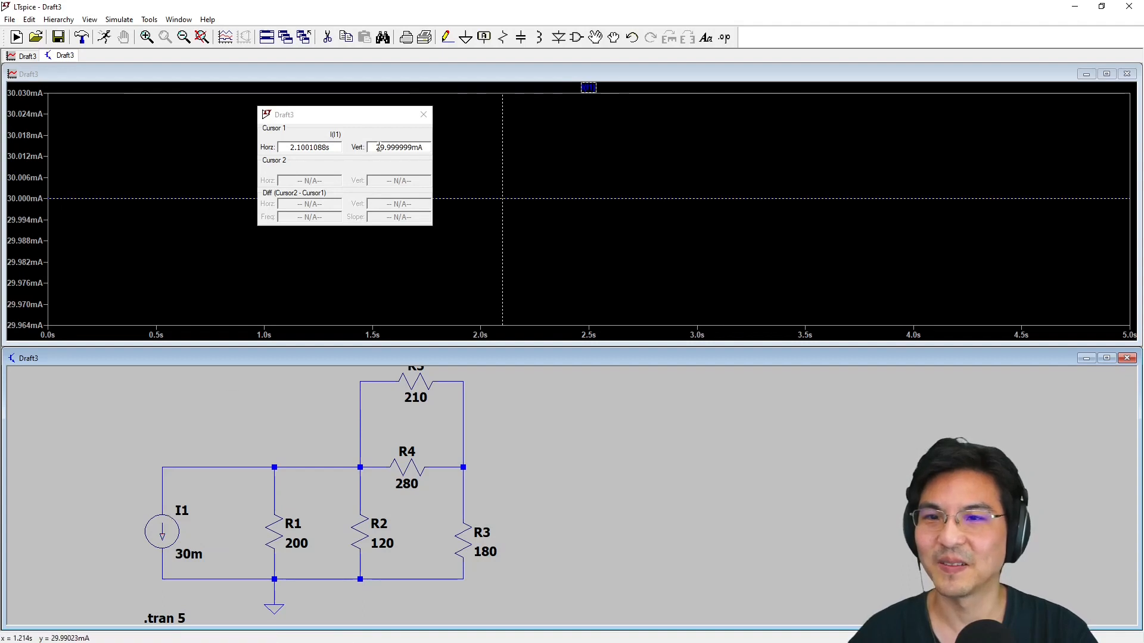
pyautogui.moveTo(376, 147); pyautogui.dragTo(449, 149)
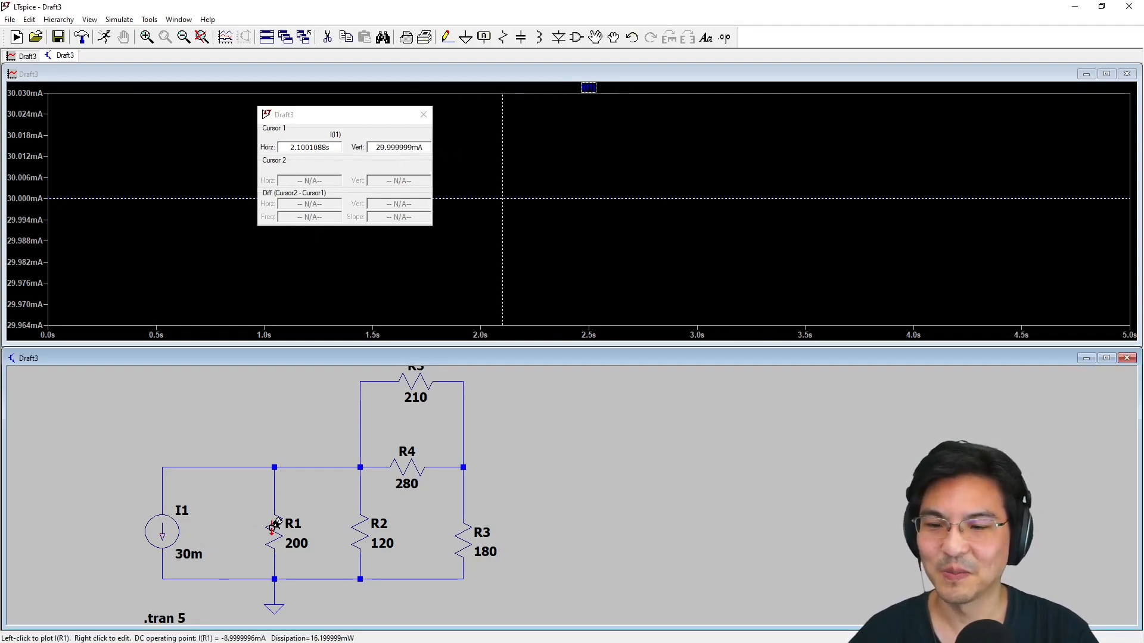
# Plot the currents through R1, R2, R3, R4 and R5 one at a time to read each value at the cursor
pyautogui.click(278, 527)
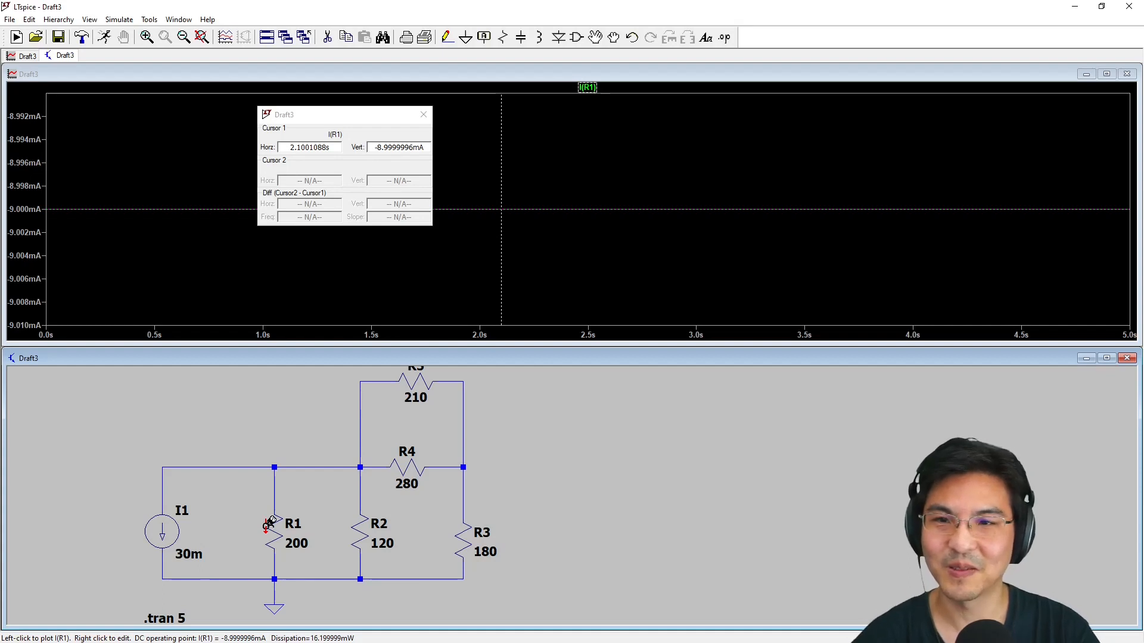
pyautogui.click(370, 522)
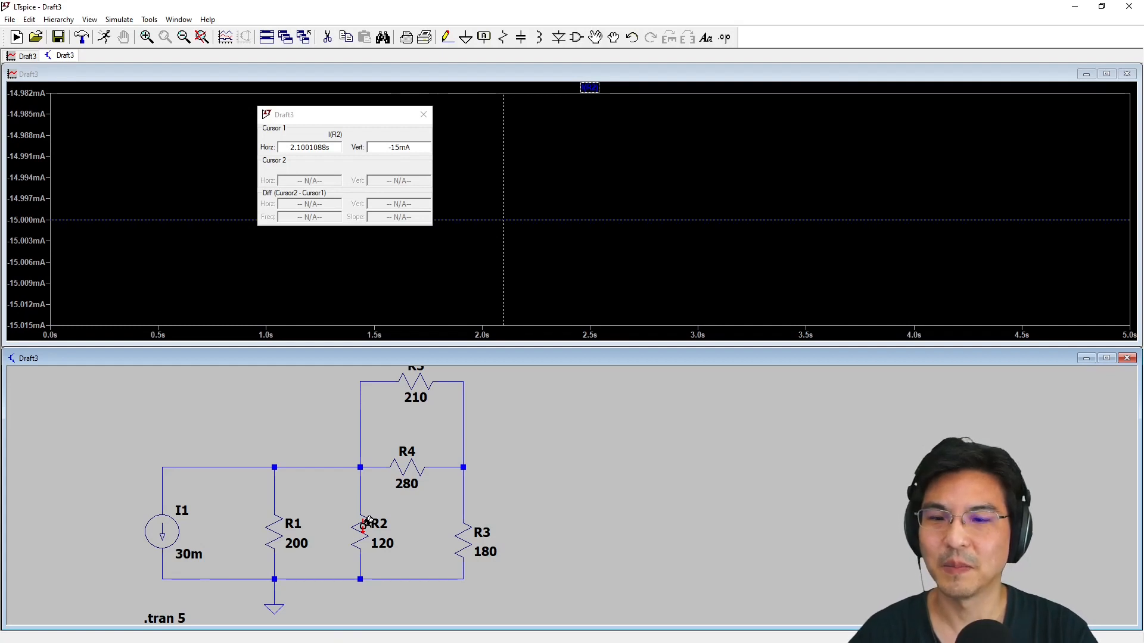
pyautogui.click(468, 521)
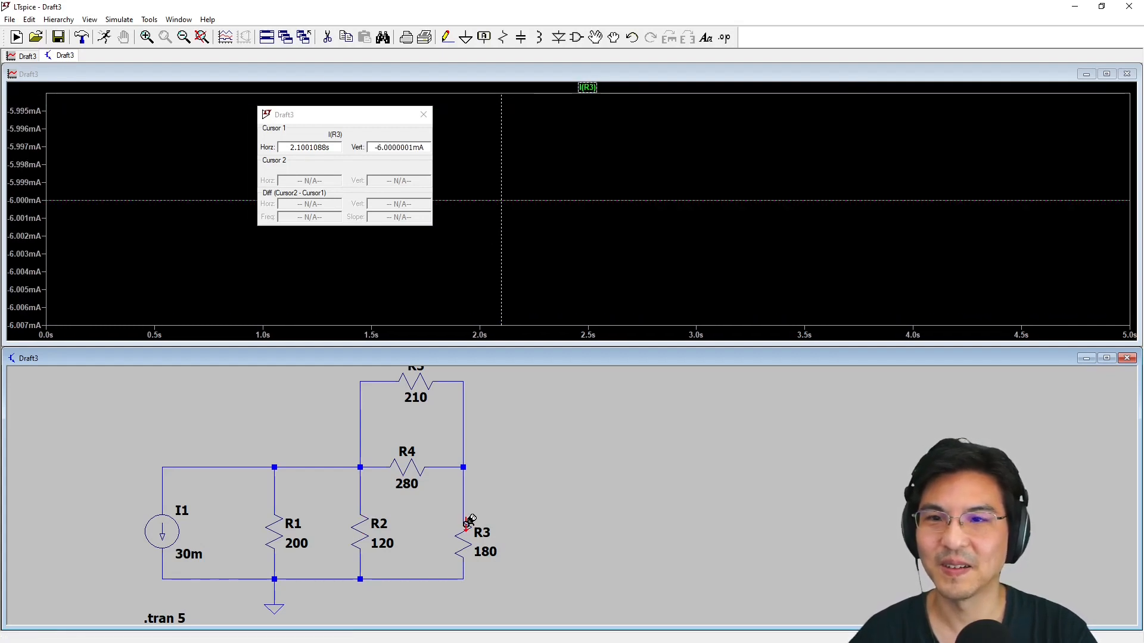
pyautogui.click(401, 464)
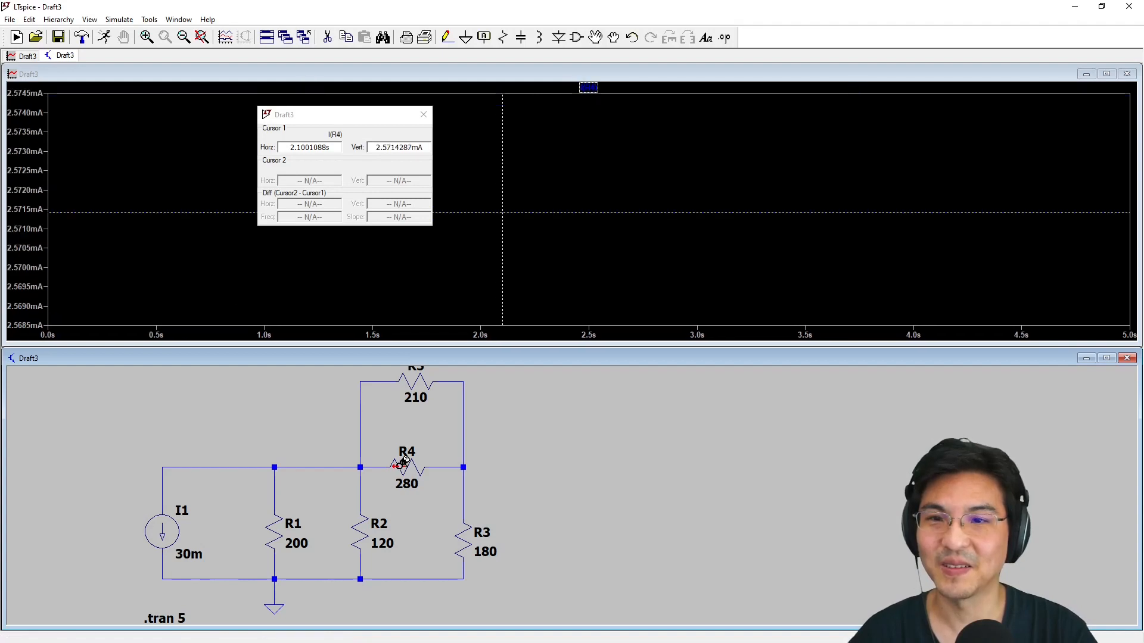
pyautogui.click(421, 380)
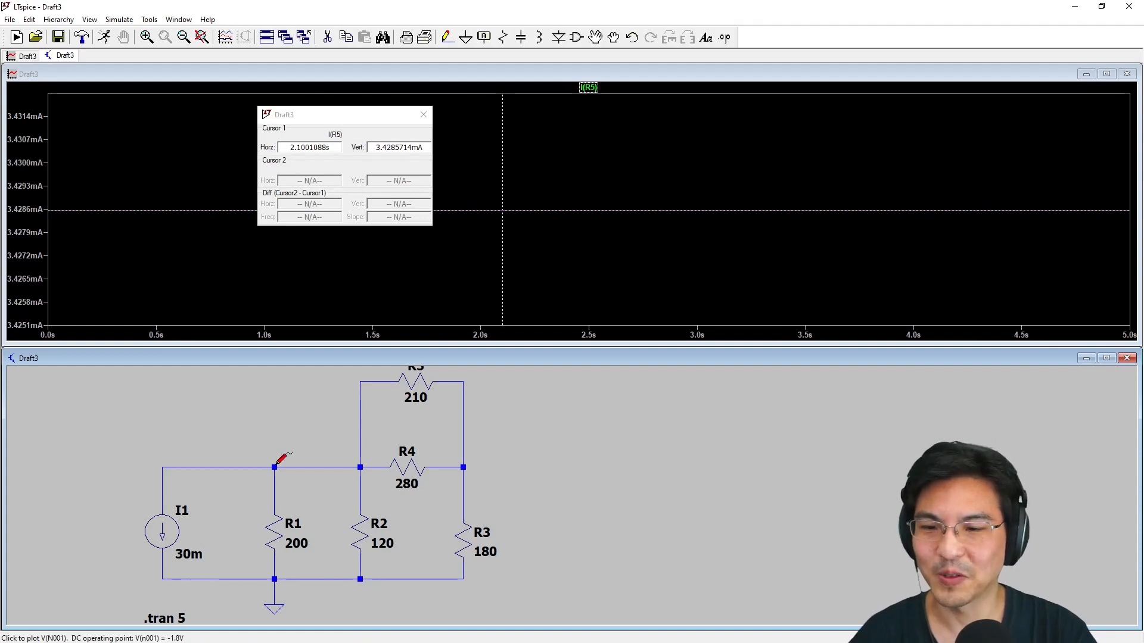
# Plot R1's power dissipation as the only trace and close the cursor readout
pyautogui.keyDown('alt'); pyautogui.click(276, 527); pyautogui.keyUp('alt')
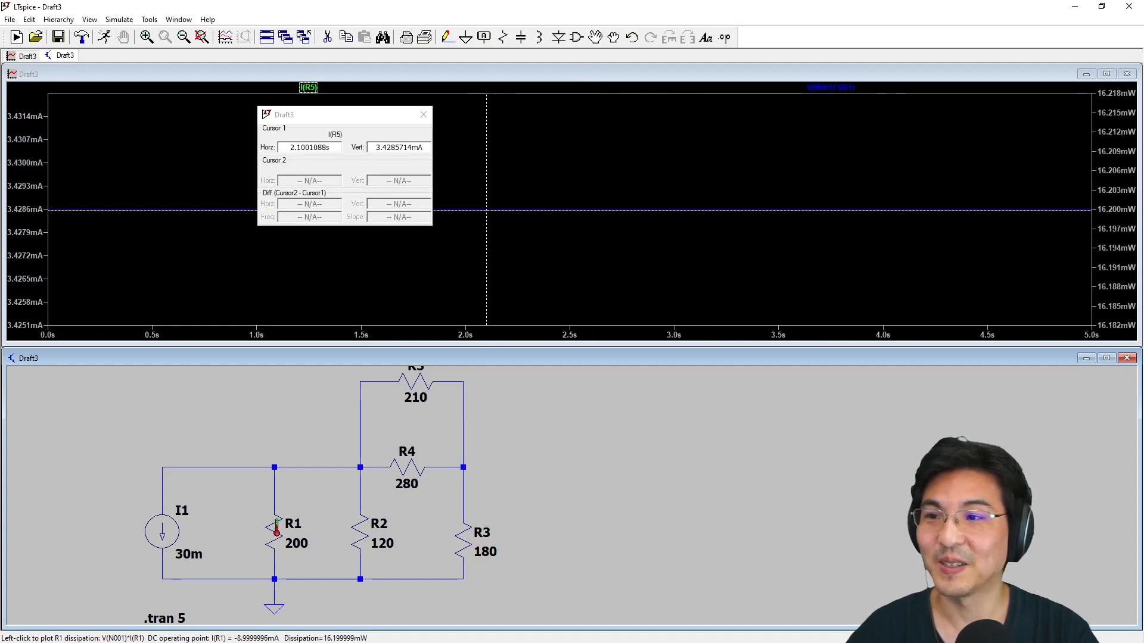
pyautogui.keyDown('alt'); pyautogui.click(277, 530); pyautogui.keyUp('alt')
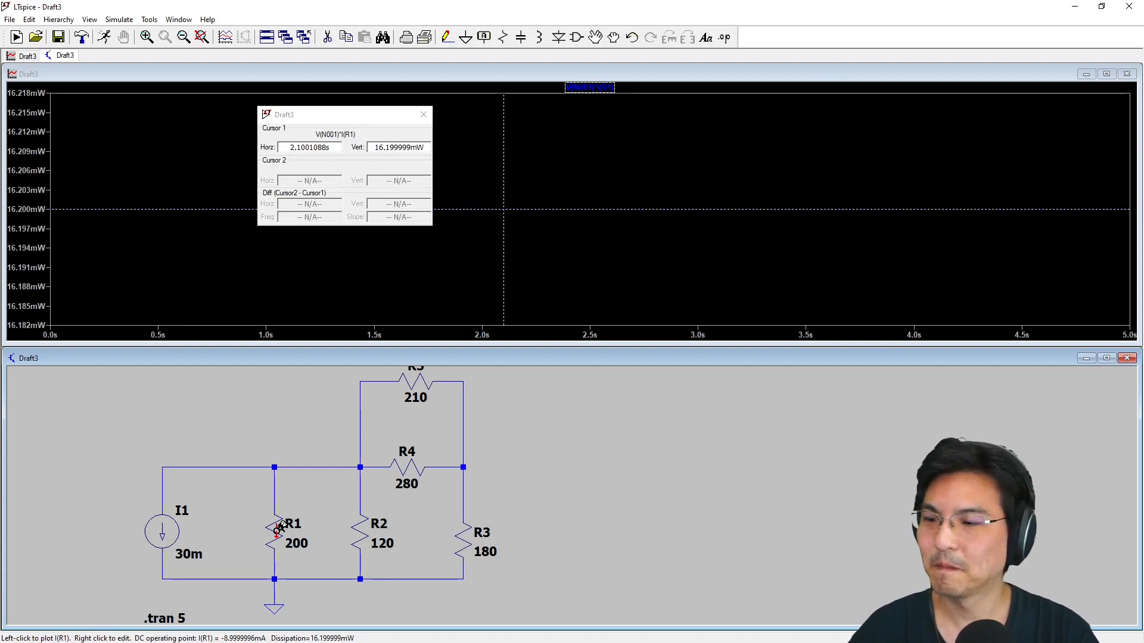
pyautogui.click(425, 114)
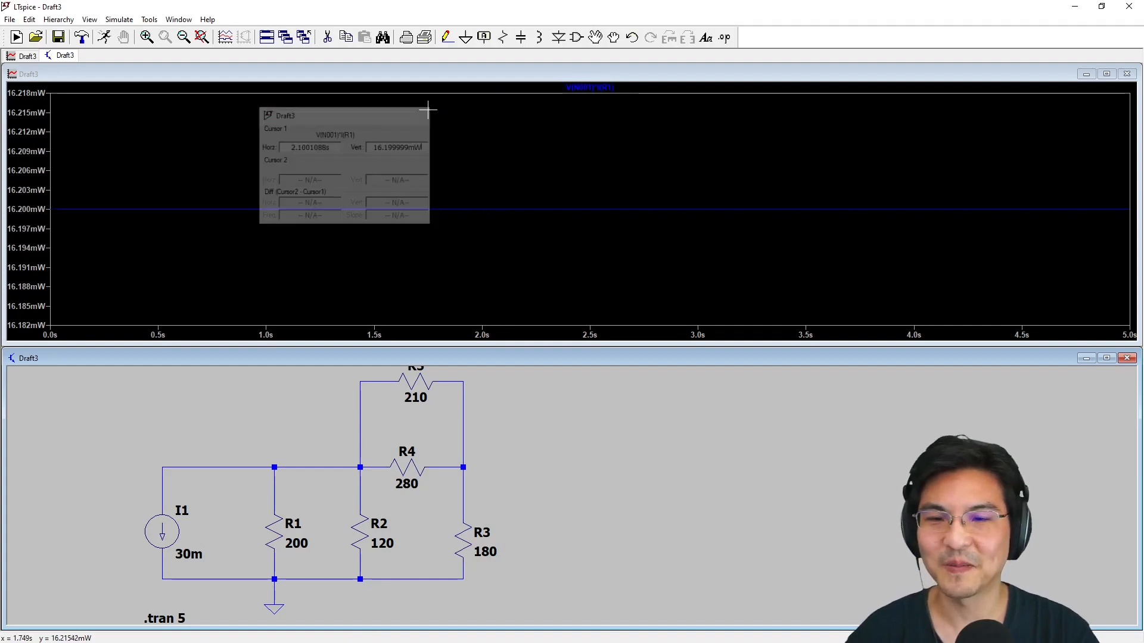